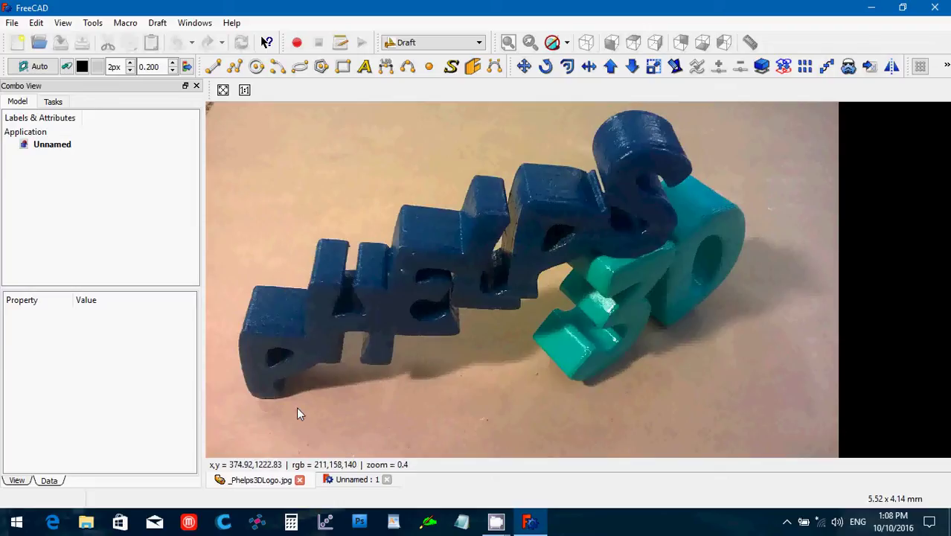
Close the logo image and add a cylinder to the unnamed document in the Part workbench.
click(300, 480)
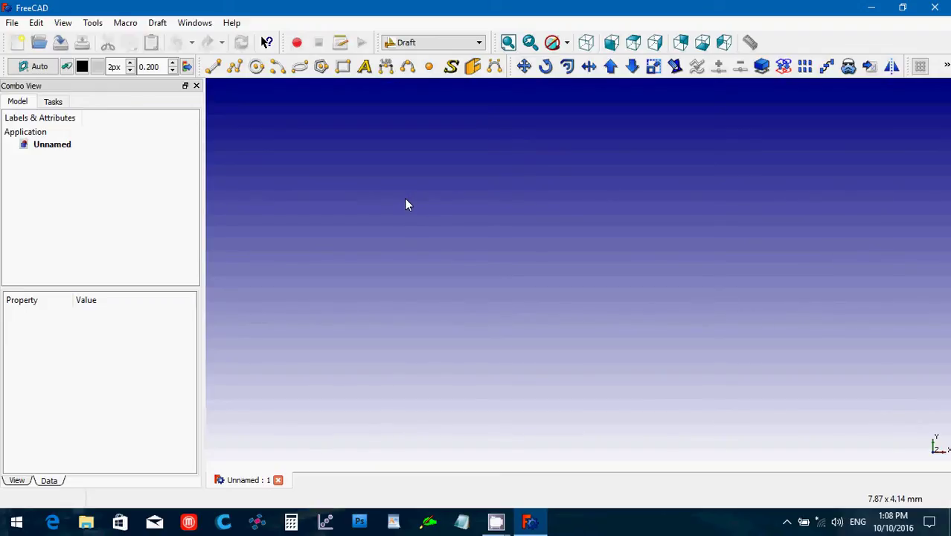
click(416, 45)
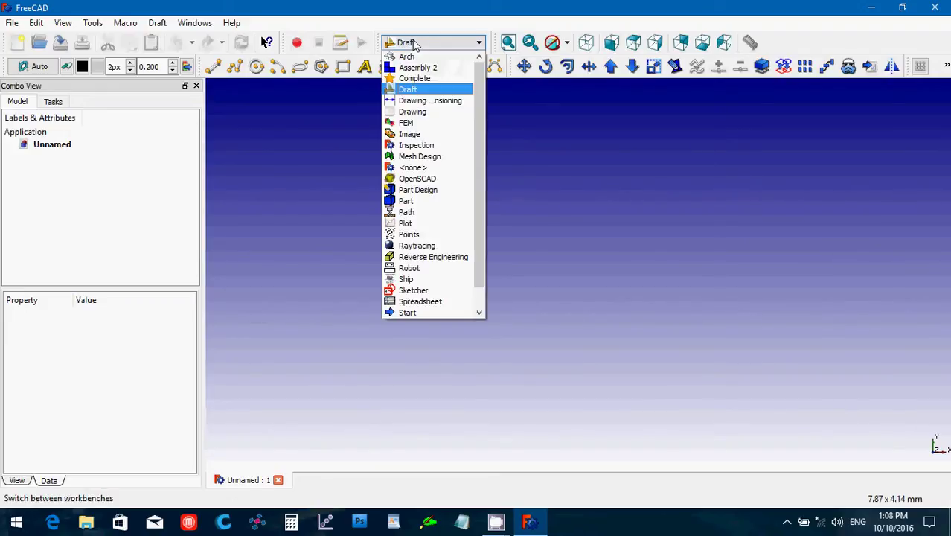
click(426, 202)
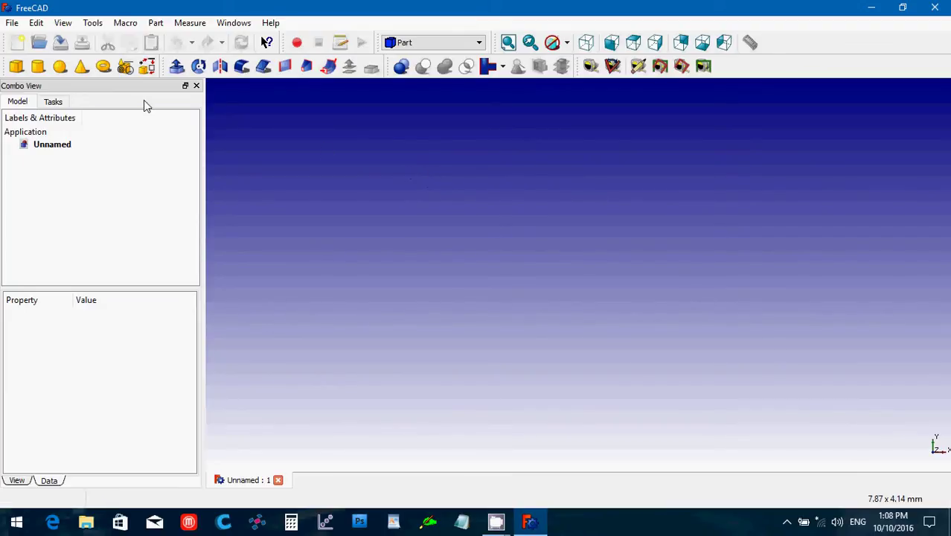
click(38, 66)
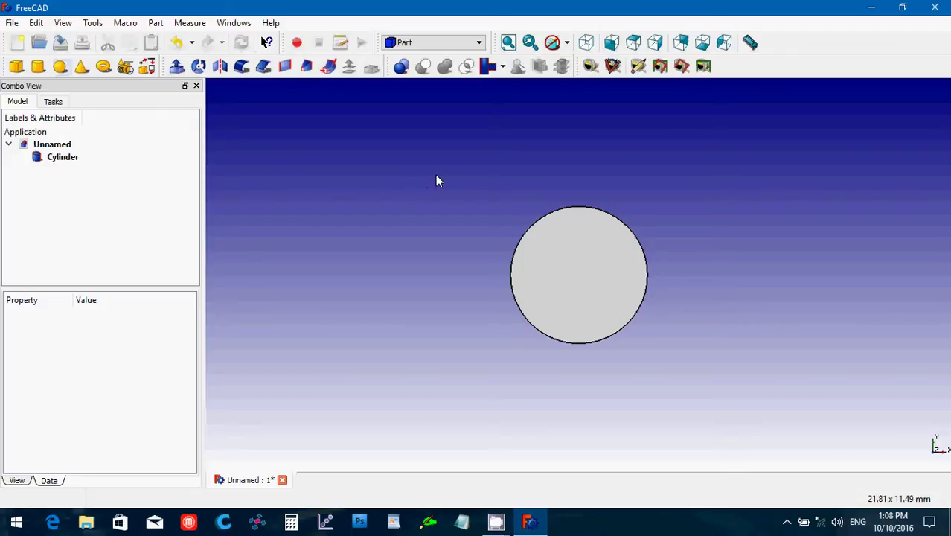
click(587, 45)
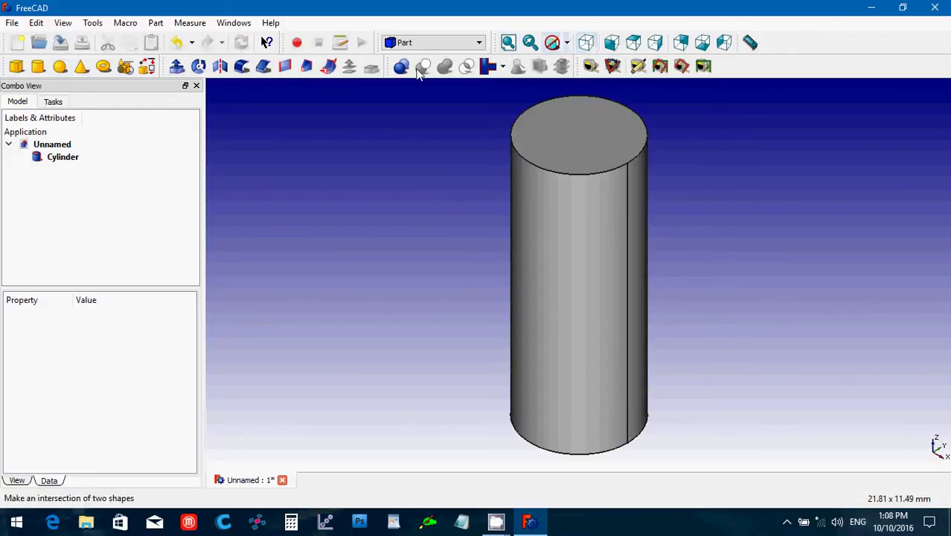
Set the cylinder's radius to 4 mm and its height to 100 mm.
click(63, 157)
click(105, 372)
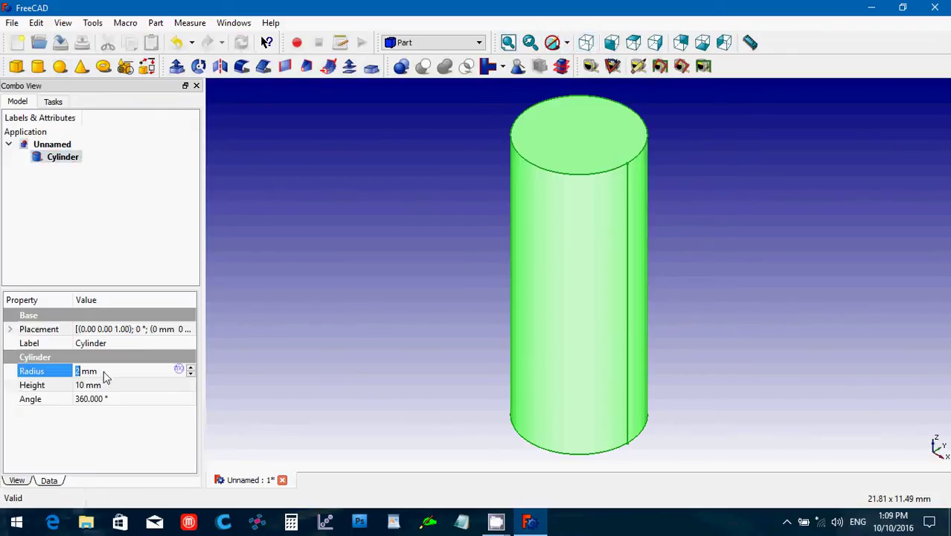
drag(105, 372, 51, 383)
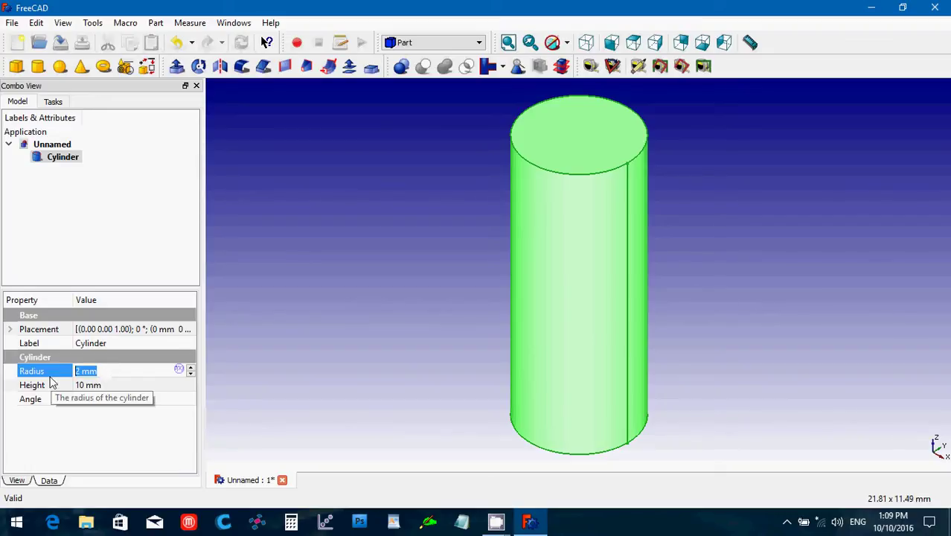
text(4)
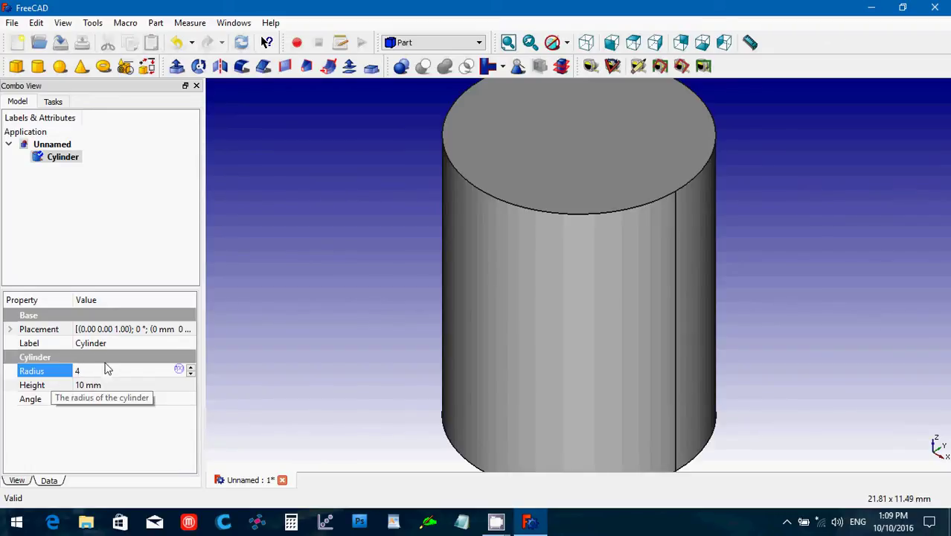
click(79, 385)
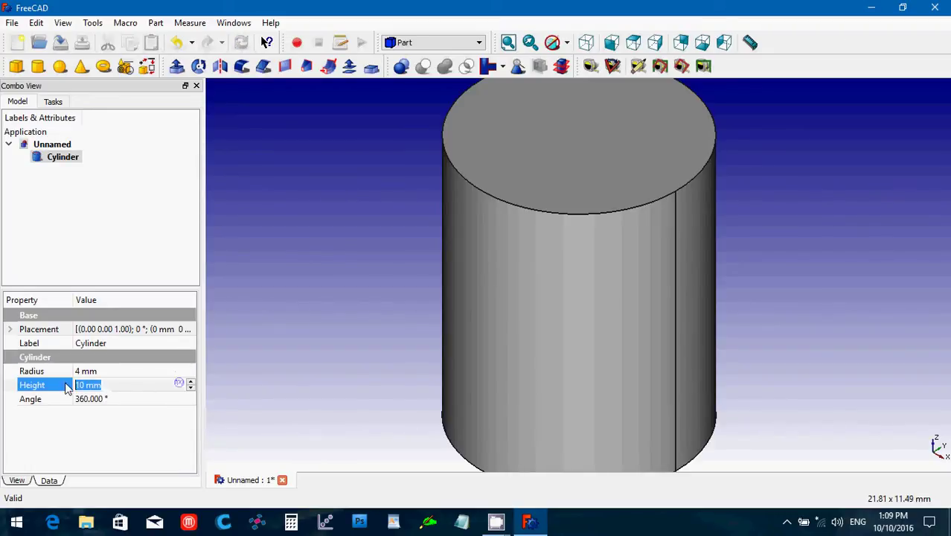
text(100)
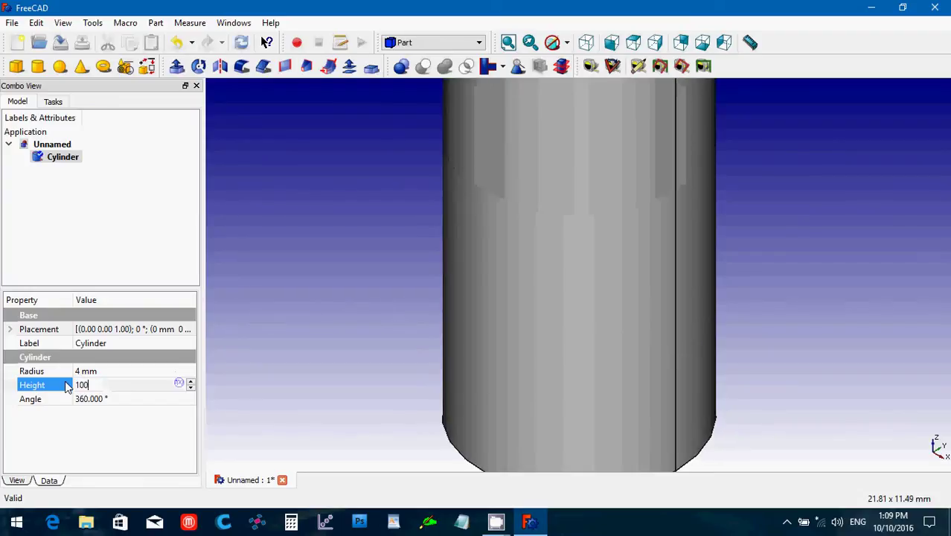
key(Return)
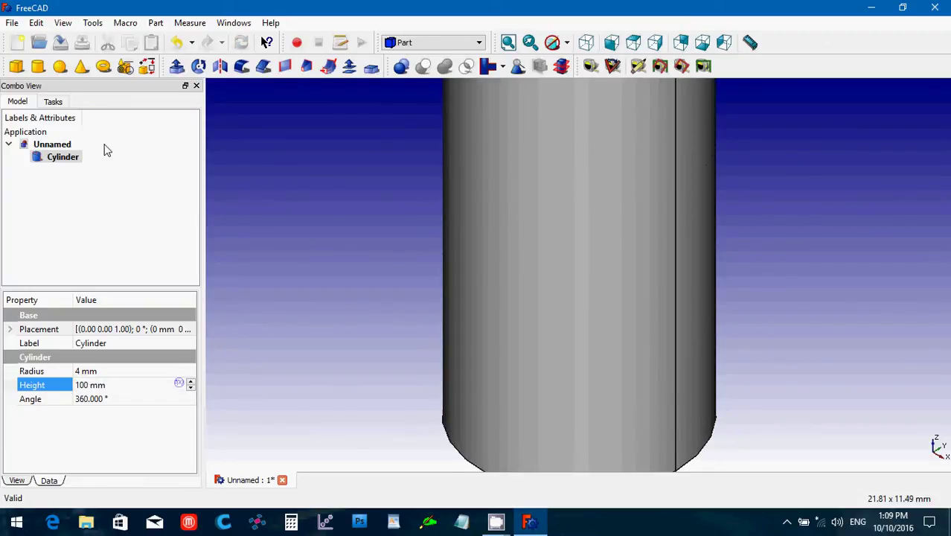
click(508, 44)
click(435, 205)
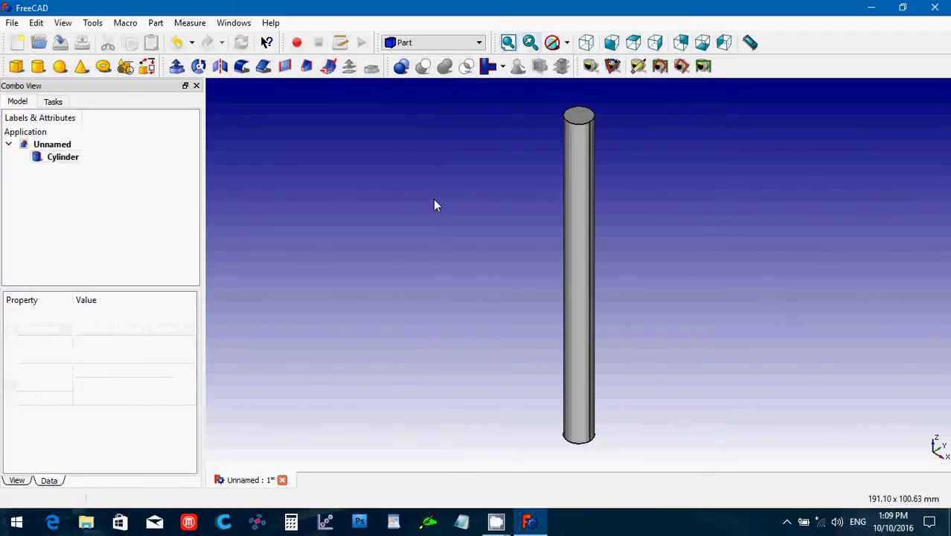
Create a new sketch on the XZ-Plane in the Part Design workbench, with an offset of 0 mm.
click(406, 44)
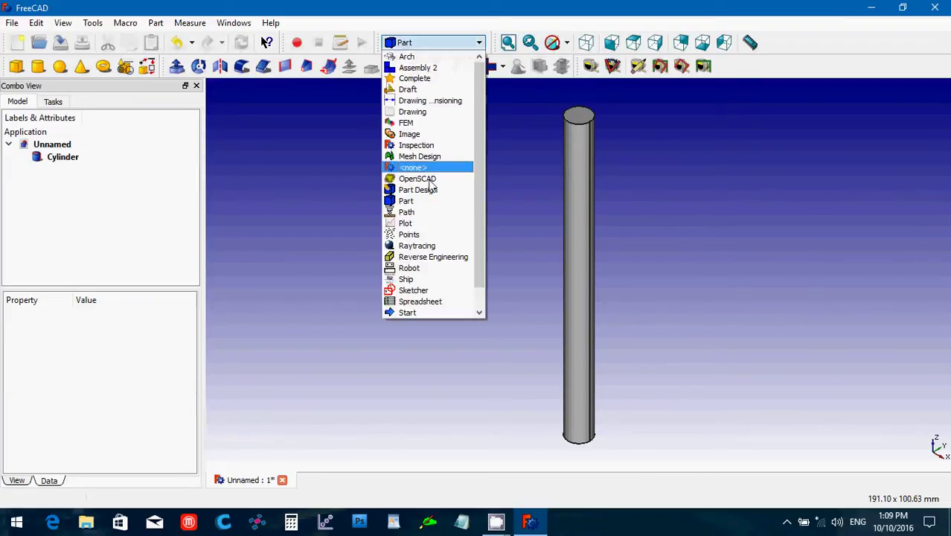
click(428, 196)
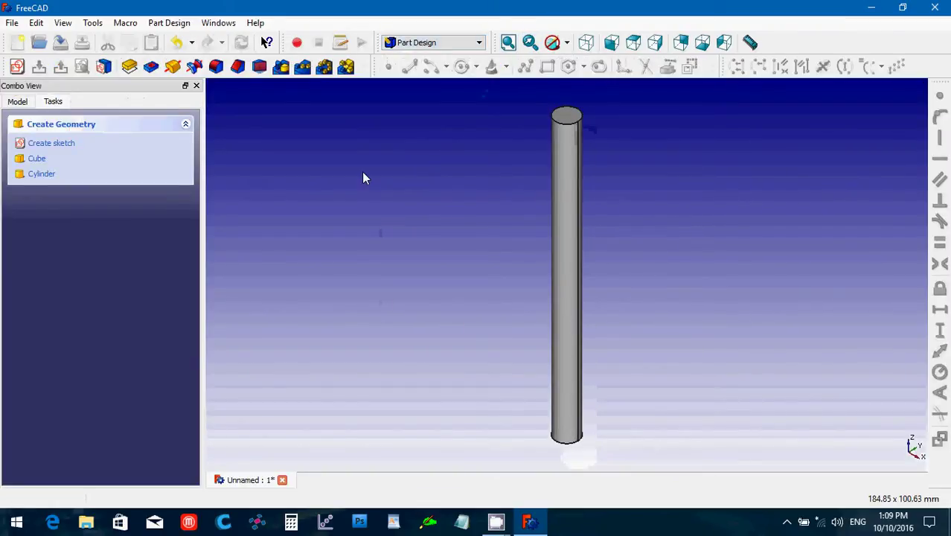
click(16, 67)
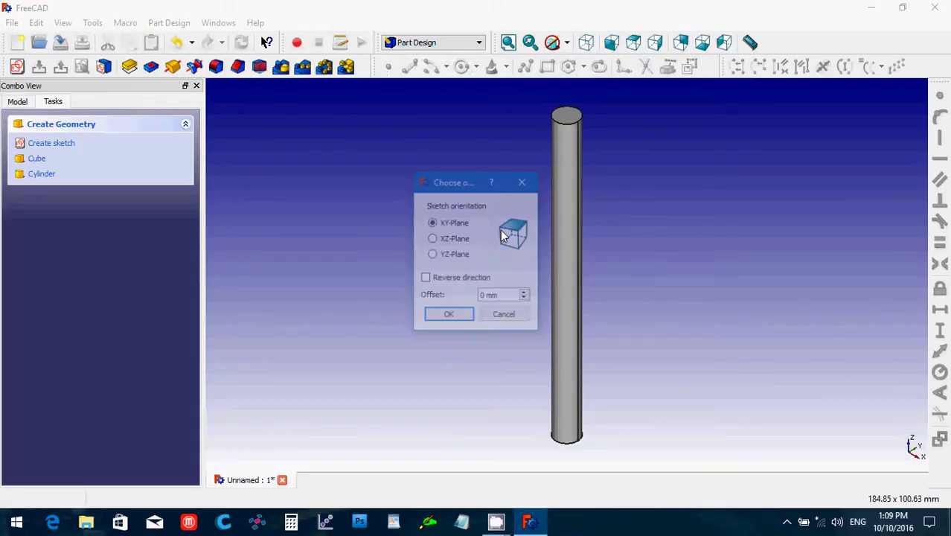
click(431, 239)
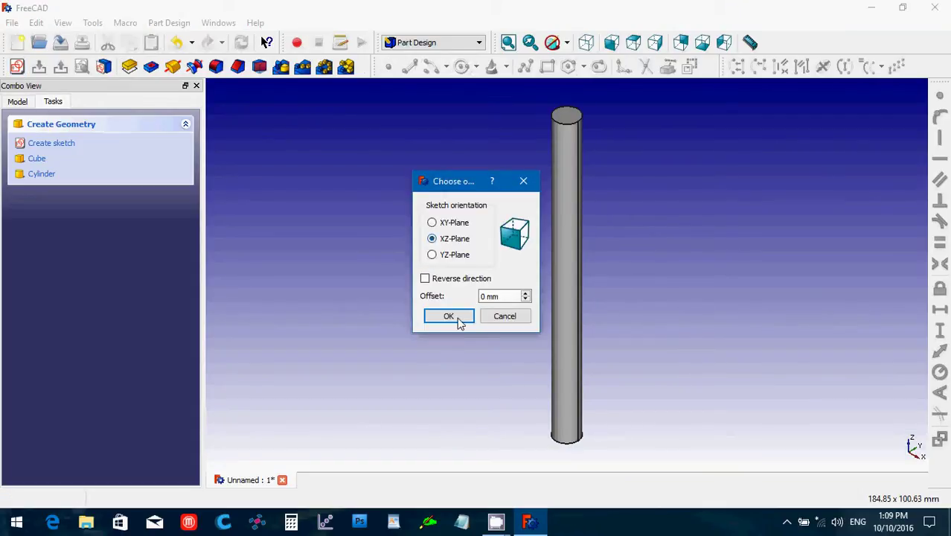
click(457, 318)
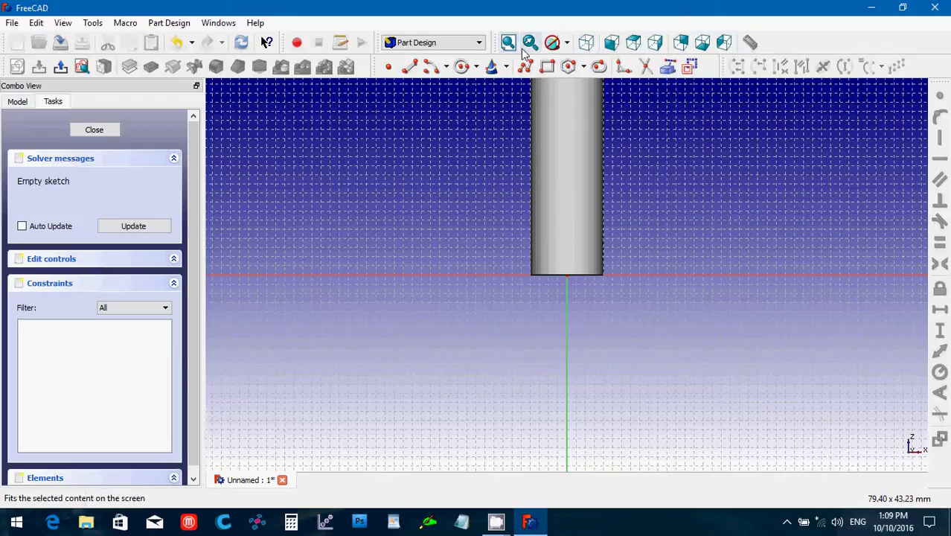
Sketch a rectangle about 28.5 mm wide and 7.3 mm tall, extending left from the cylinder's lower left corner, and close the sketch.
click(547, 69)
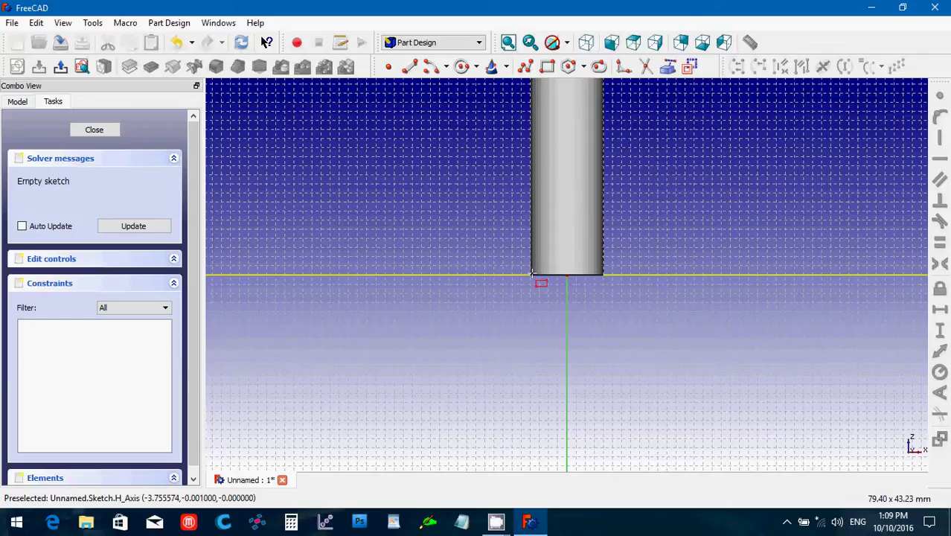
click(531, 273)
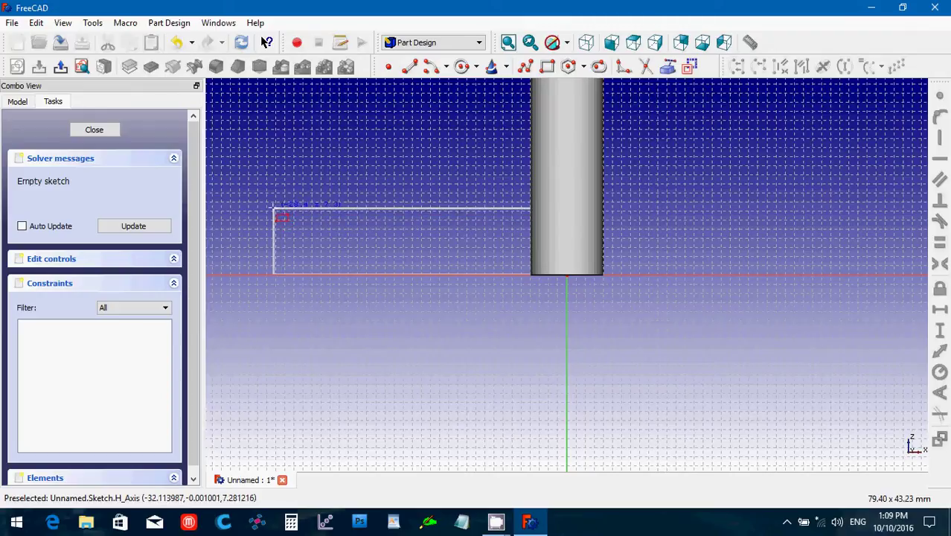
click(274, 209)
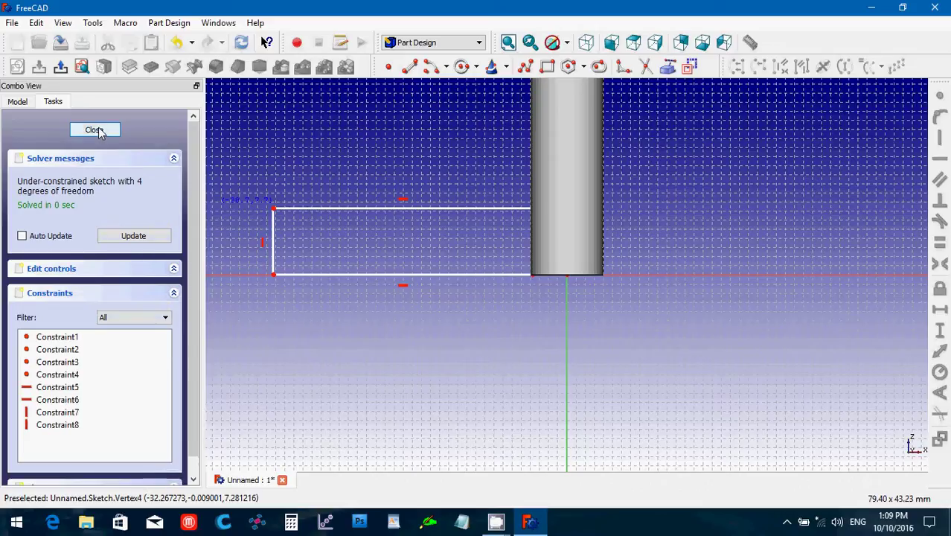
click(94, 130)
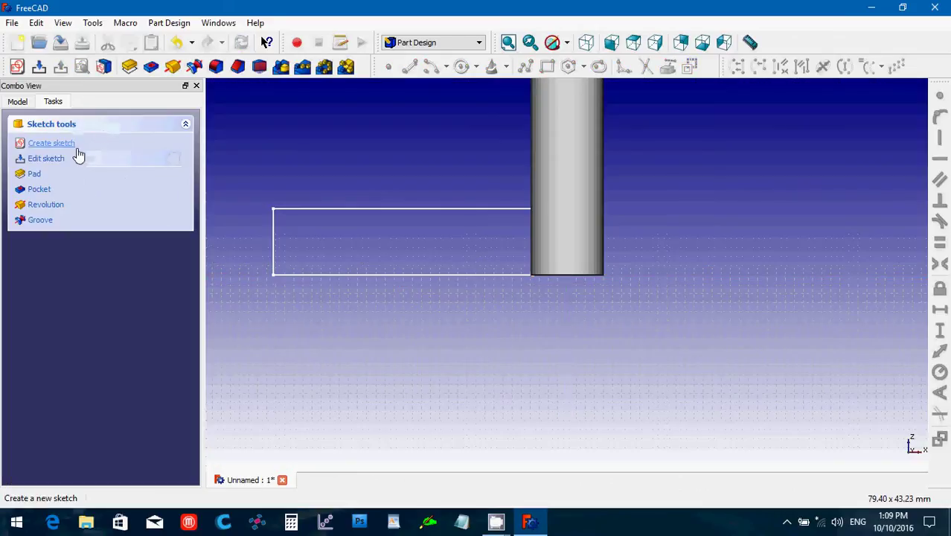
Pad the rectangle sketch to a length of 8 mm.
click(35, 177)
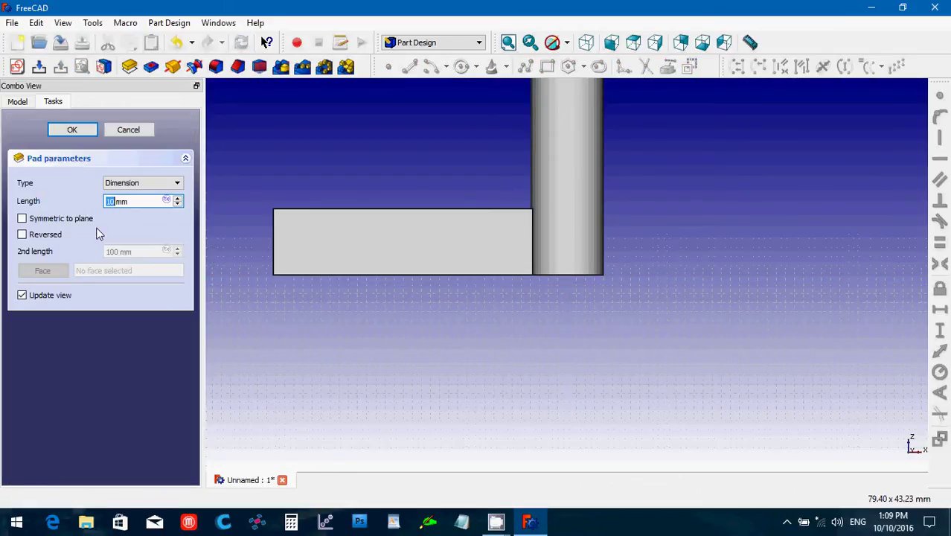
drag(139, 203, 68, 205)
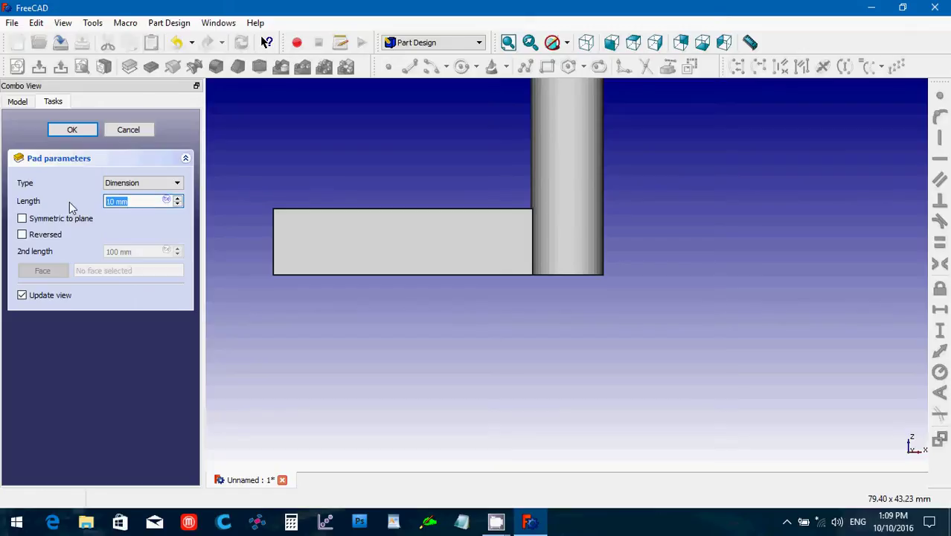
text(8)
click(73, 131)
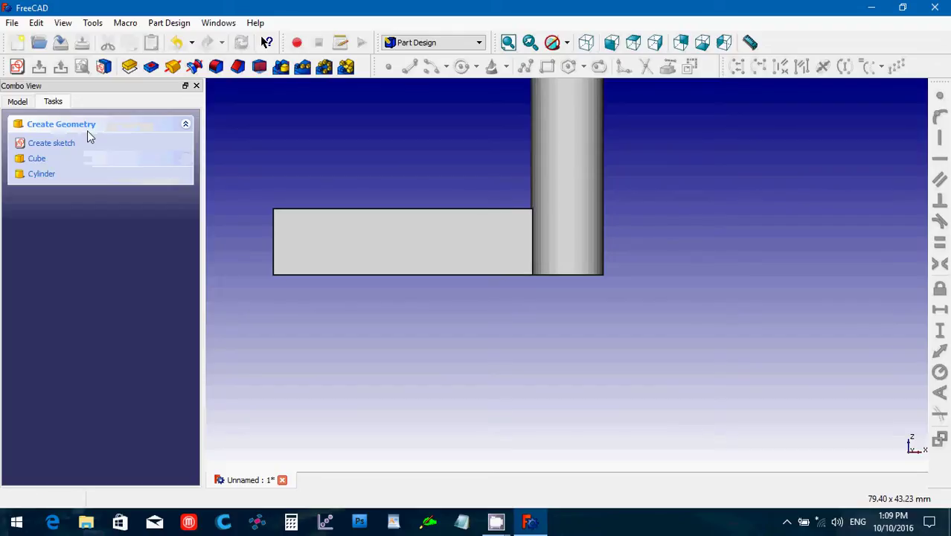
Edit the pad's sketch, constrain the rectangle's left edge to a vertical length of 8 mm, and close the sketch.
click(17, 102)
click(23, 169)
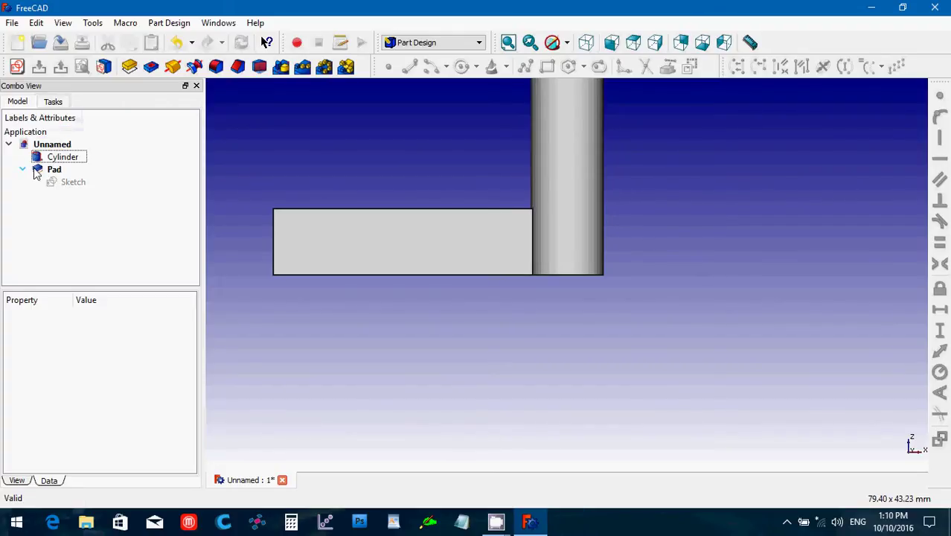
click(61, 189)
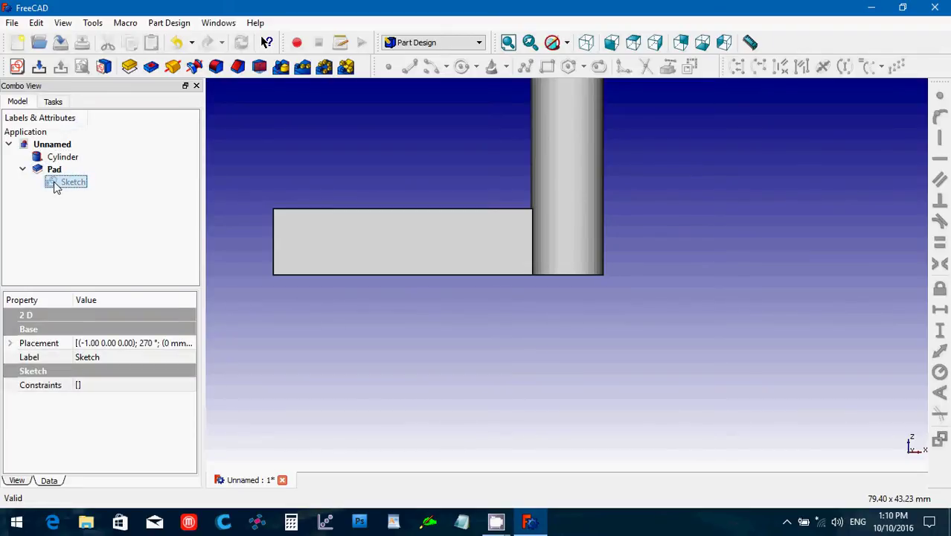
double_click(54, 188)
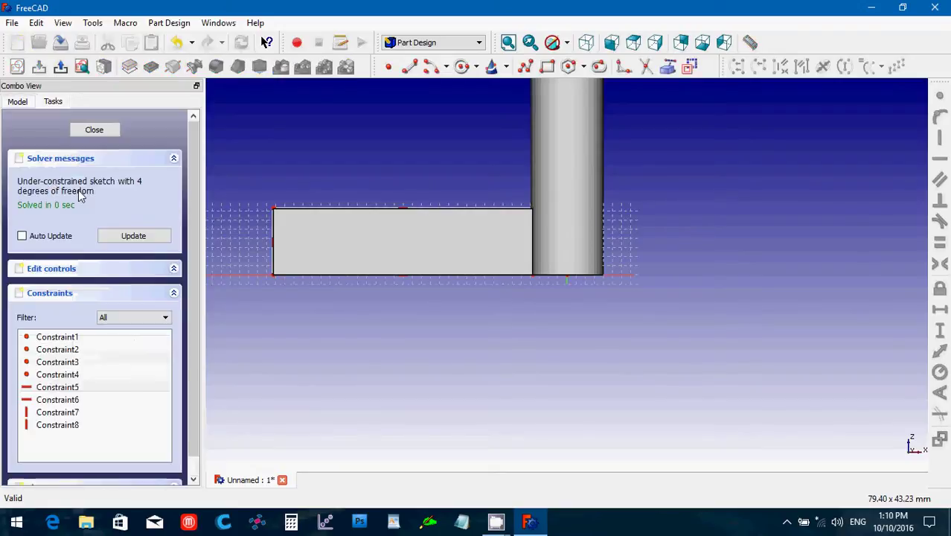
click(273, 234)
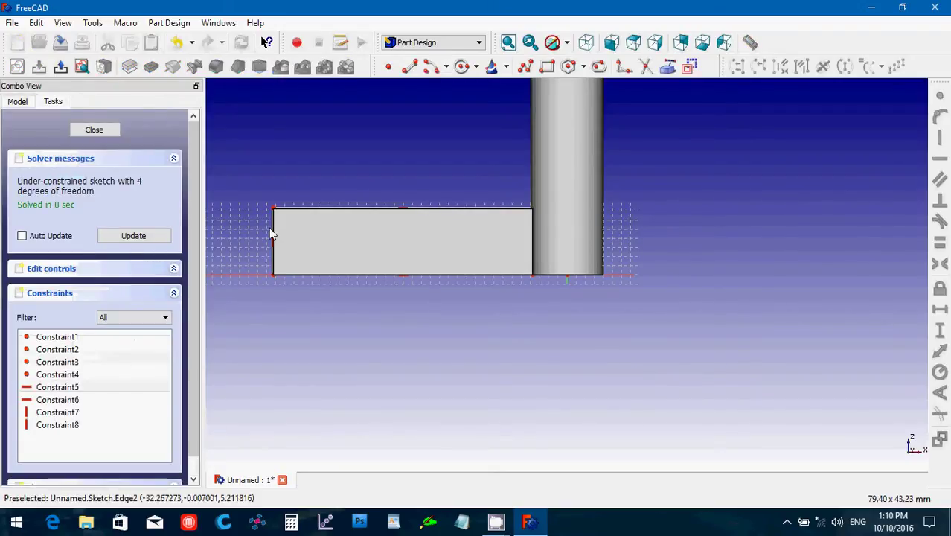
click(273, 232)
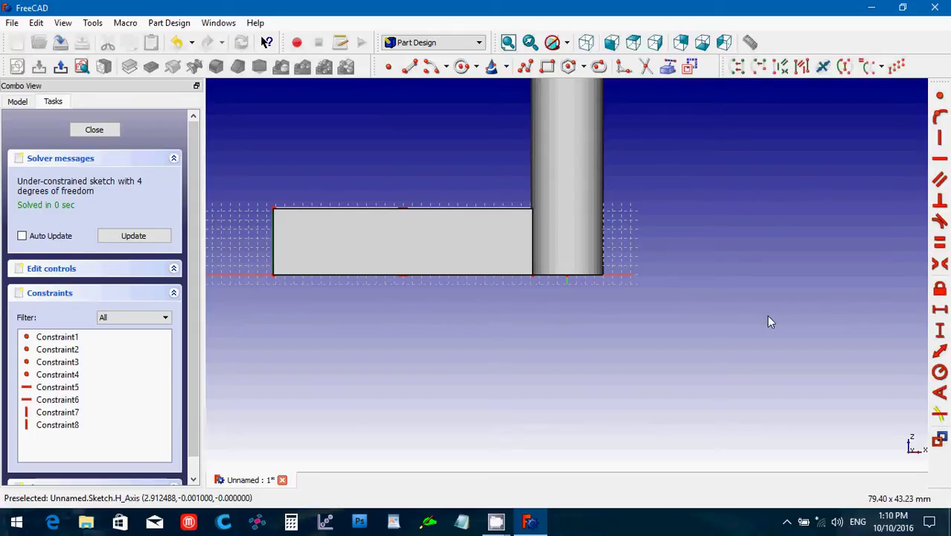
click(942, 331)
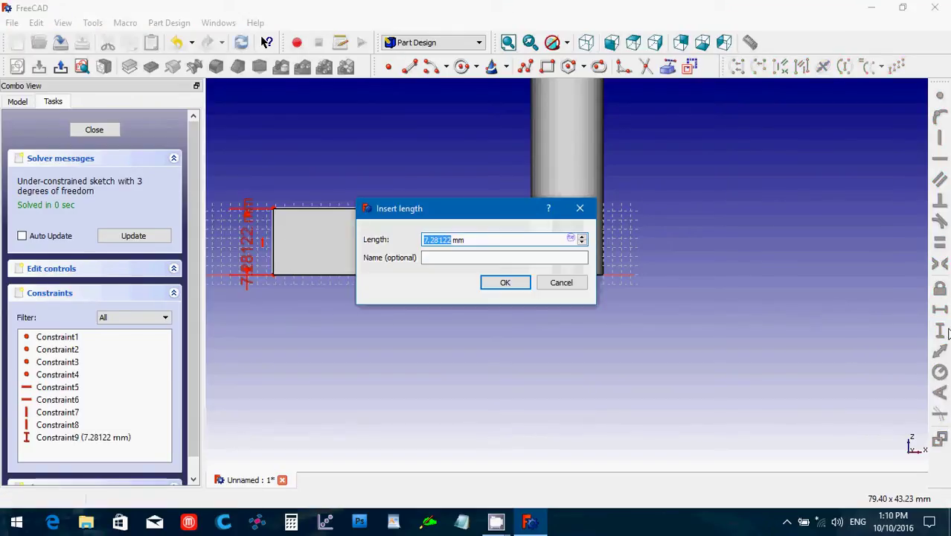
text(8)
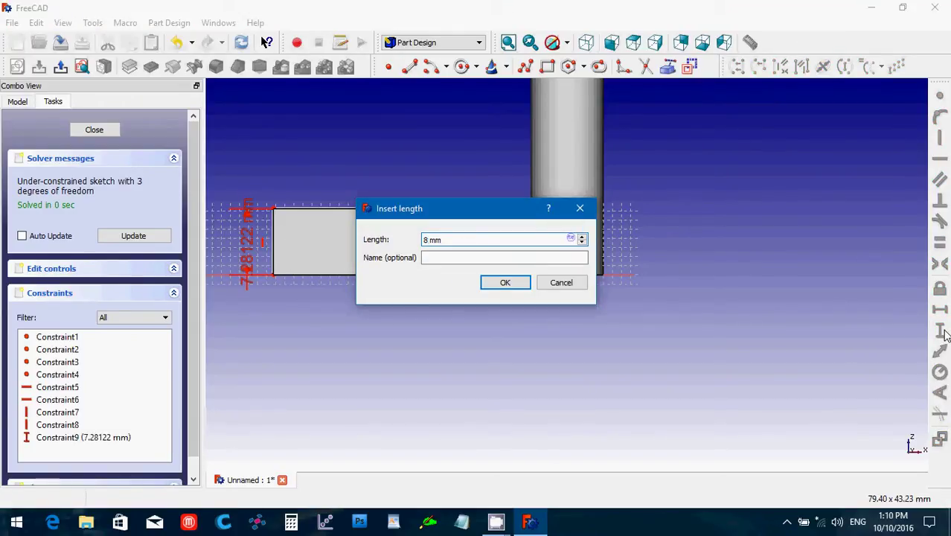
click(506, 282)
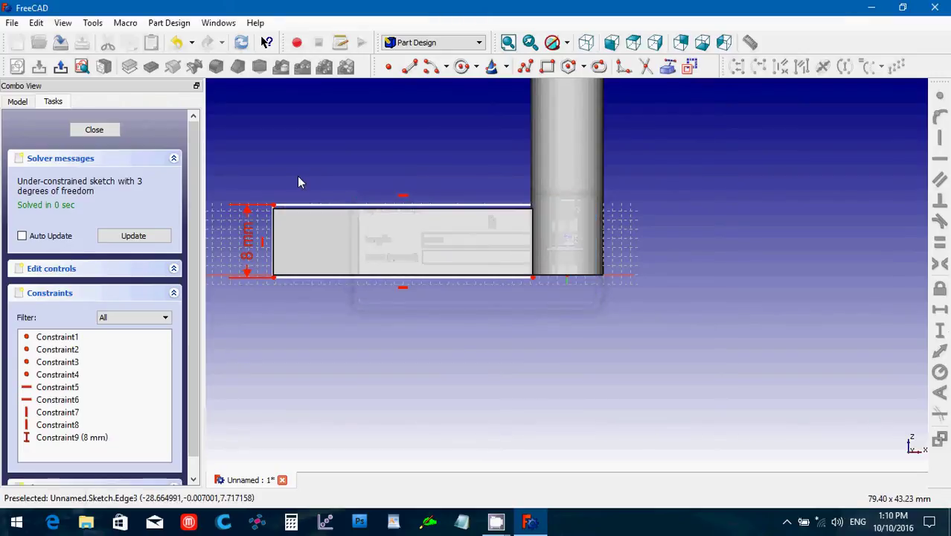
click(89, 131)
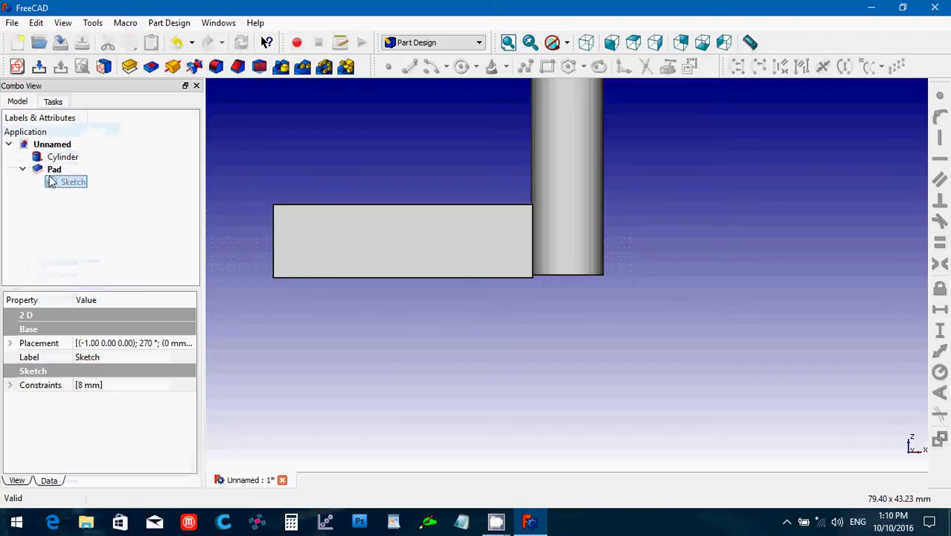
click(22, 169)
click(45, 171)
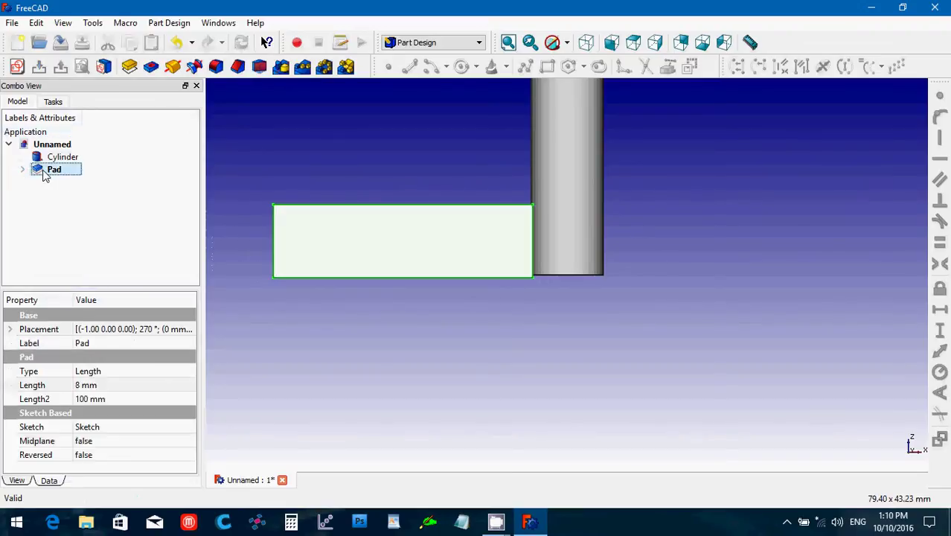
click(270, 234)
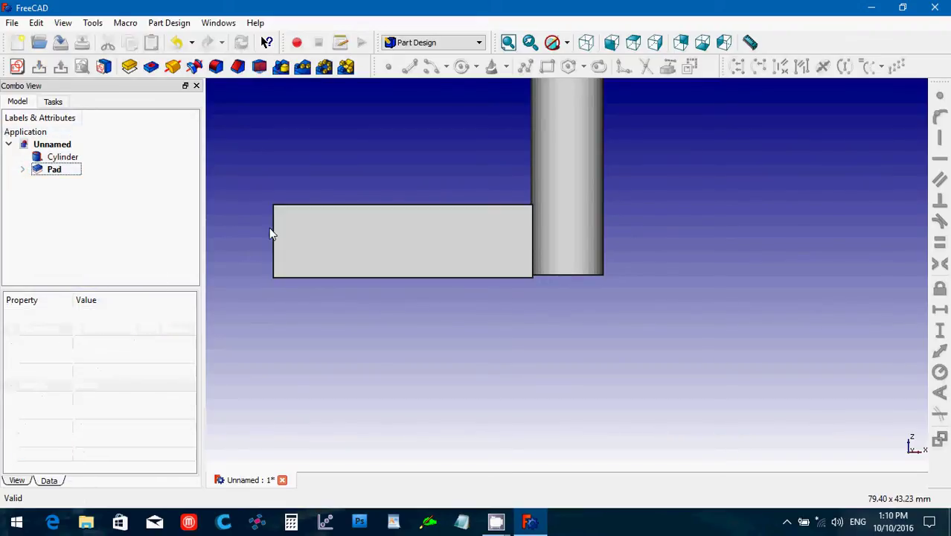
Sketch a rectangle on the pad's front face, from about (-30.4, 5.6) to just below its bottom edge near the cylinder, and close the sketch.
click(253, 232)
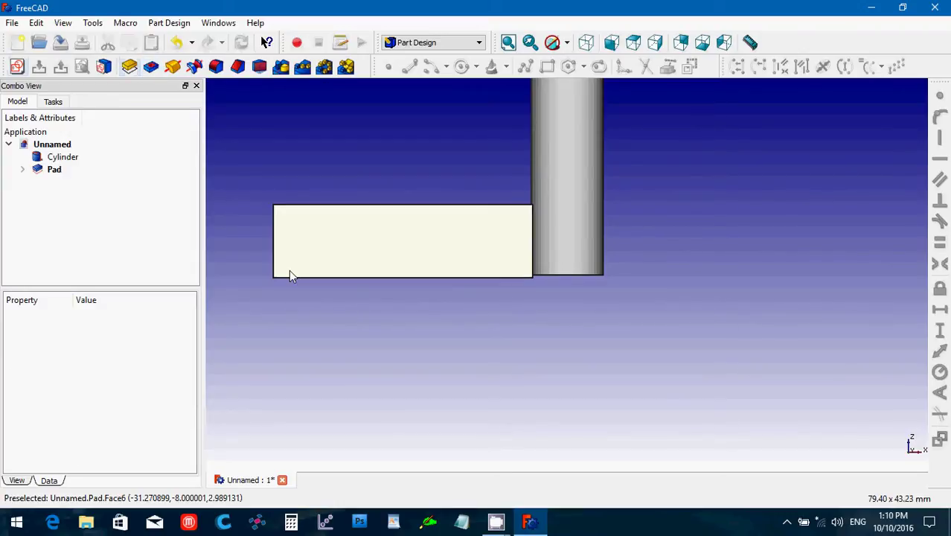
click(298, 250)
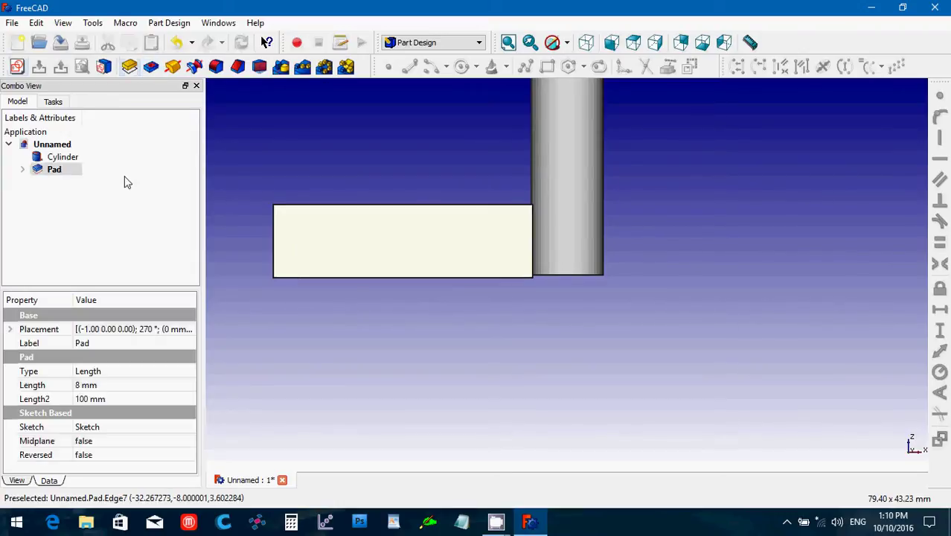
click(17, 67)
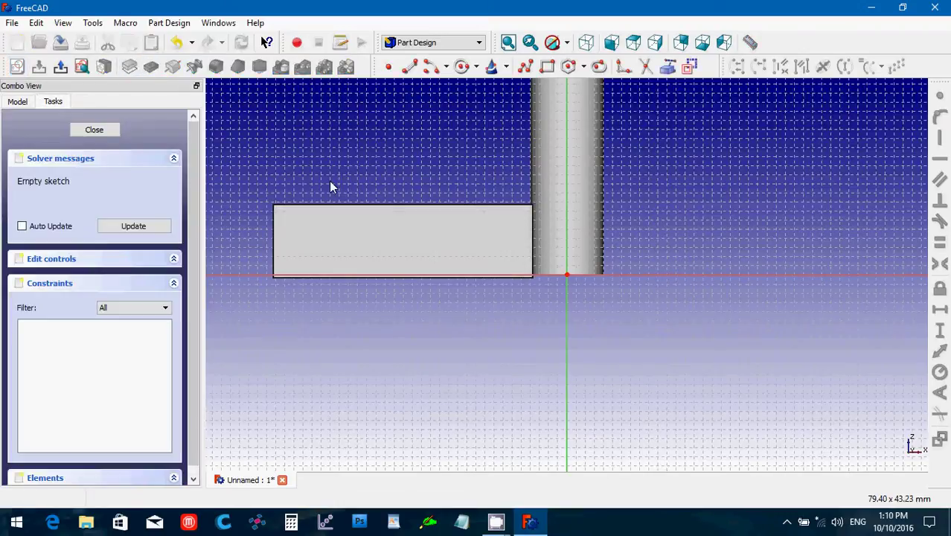
click(547, 66)
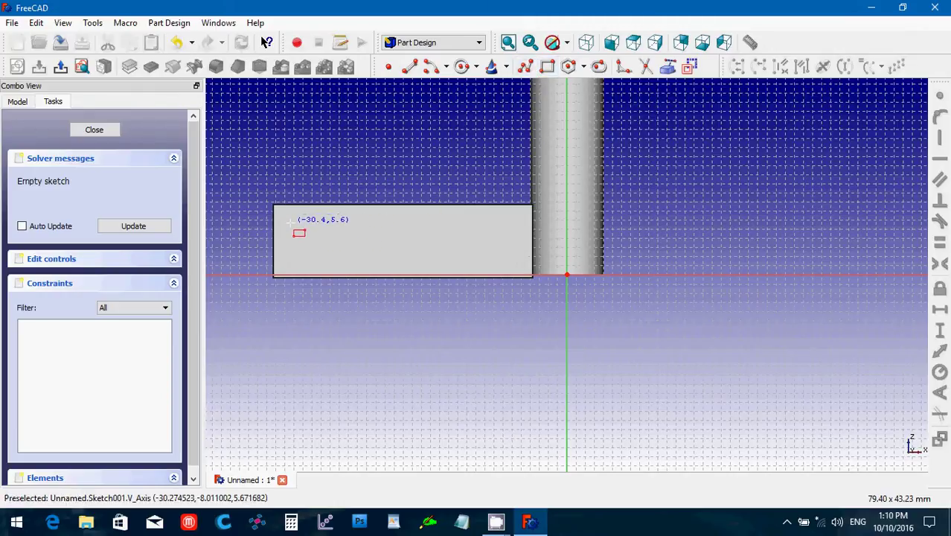
click(515, 277)
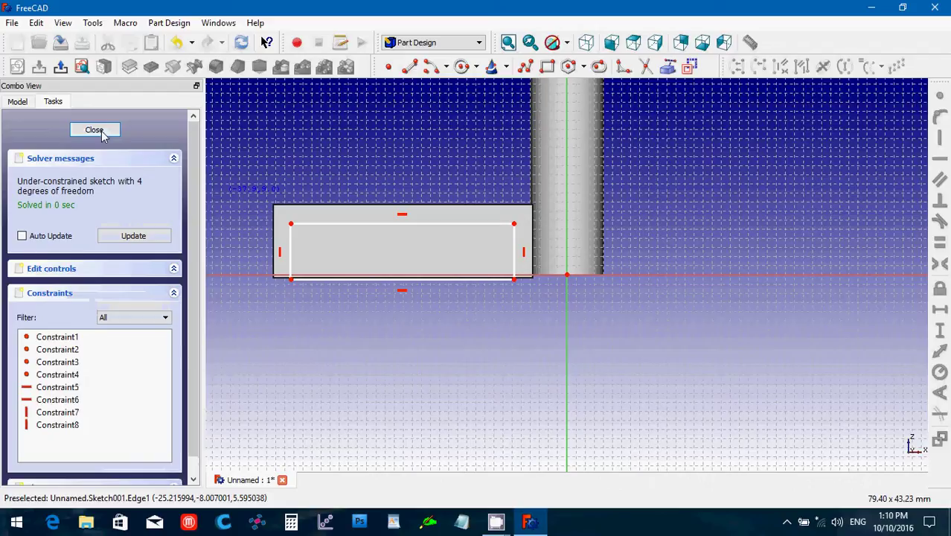
click(94, 131)
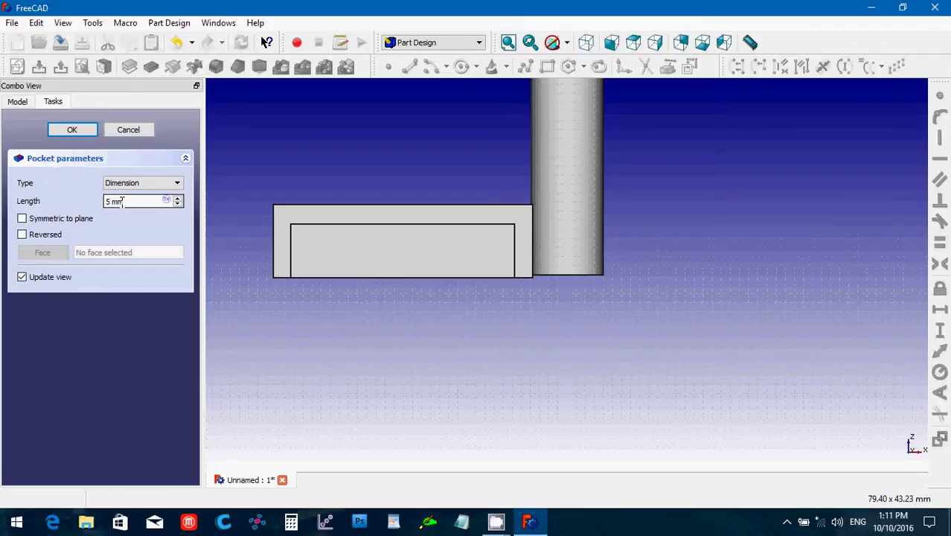
Pocket the rectangle sketch to a length of 6 mm and show the part in isometric view.
drag(128, 202, 88, 212)
text(6)
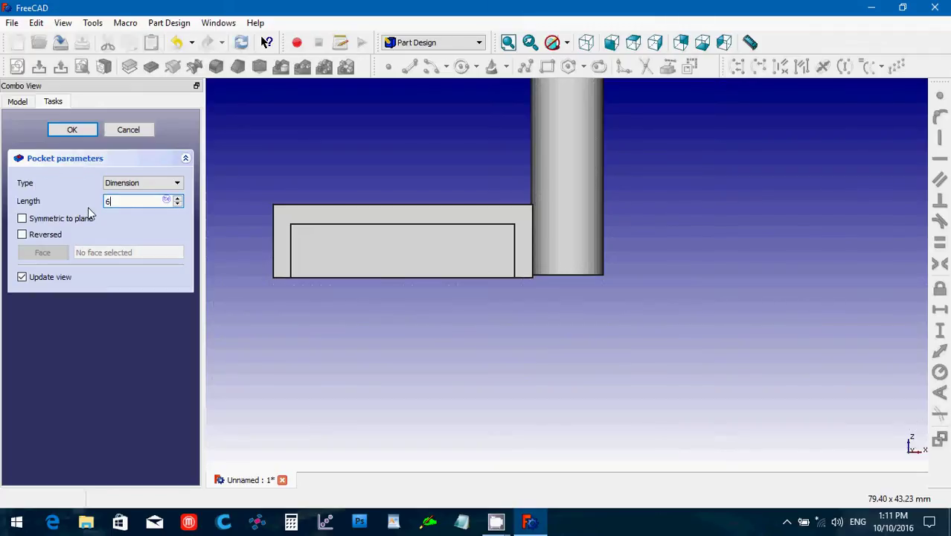
key(Return)
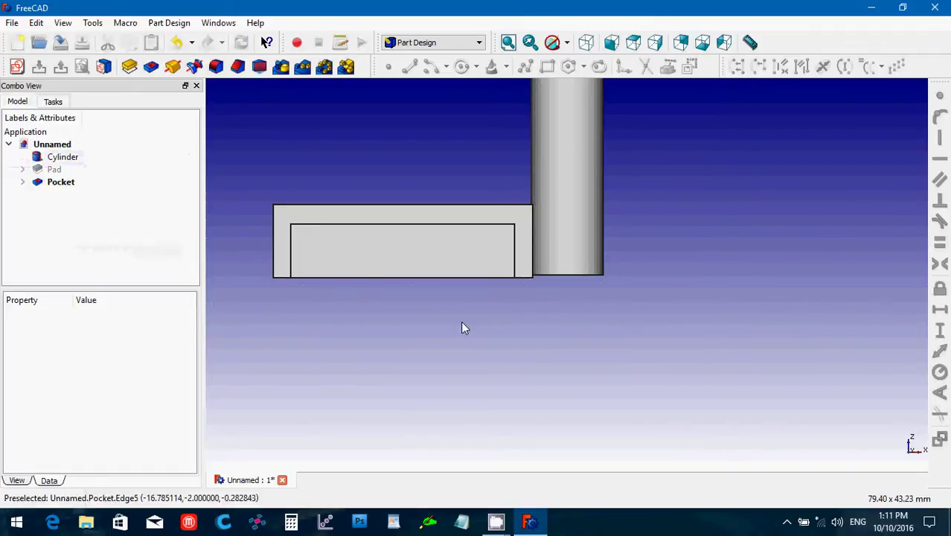
click(587, 43)
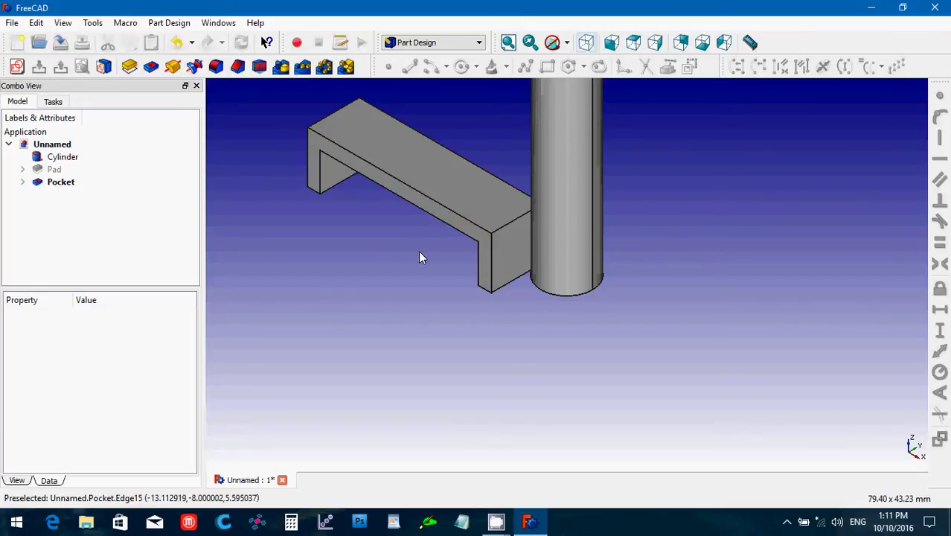
Switch to the Draft workbench with the pocketed block selected and hide the drawing grid.
click(71, 184)
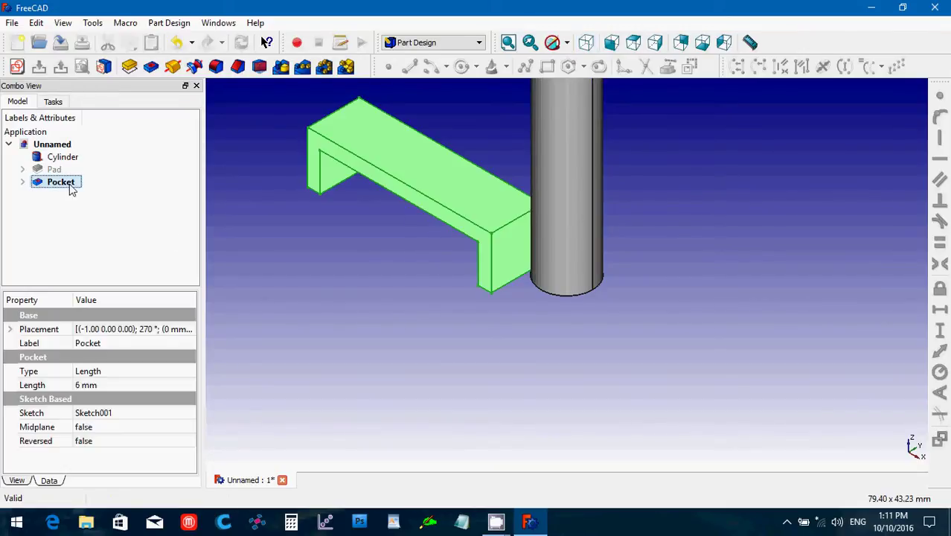
click(413, 42)
click(409, 90)
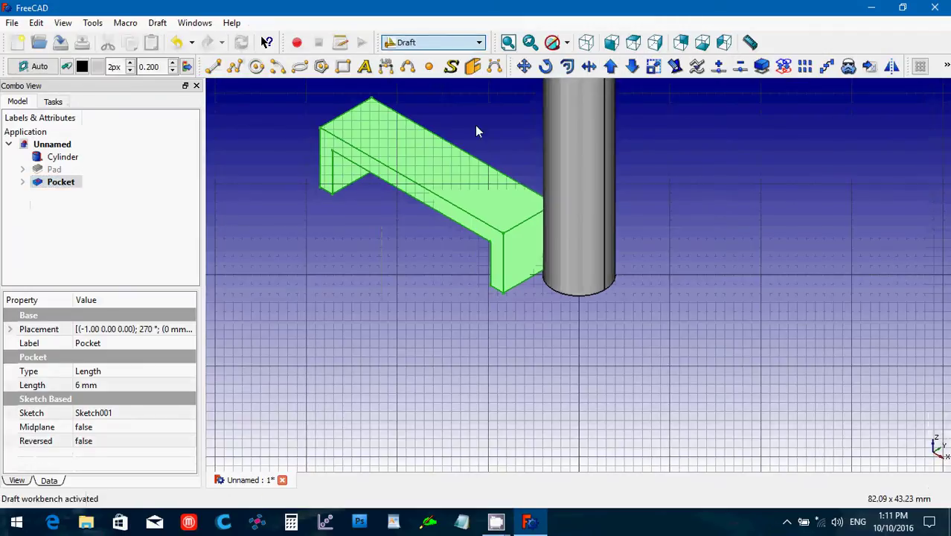
click(587, 42)
scroll(635, 189, down, 7)
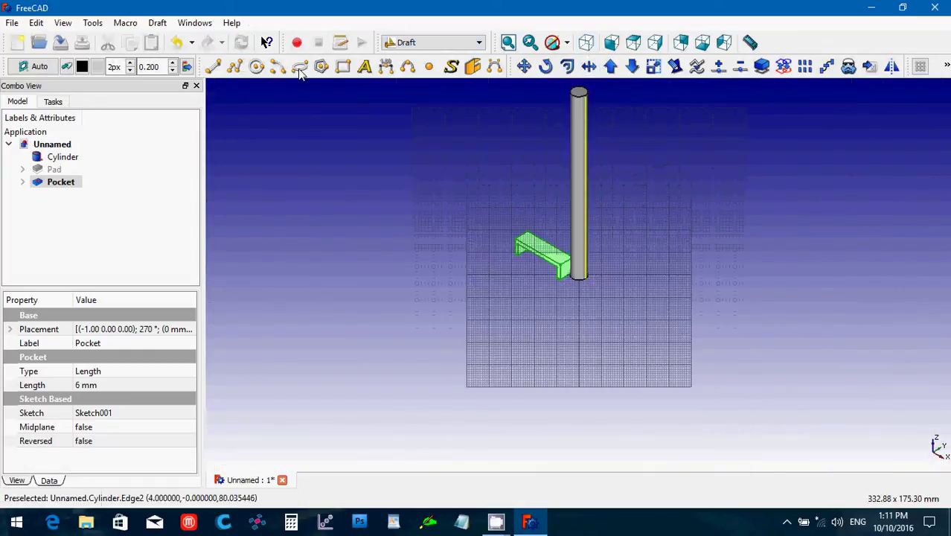
click(153, 26)
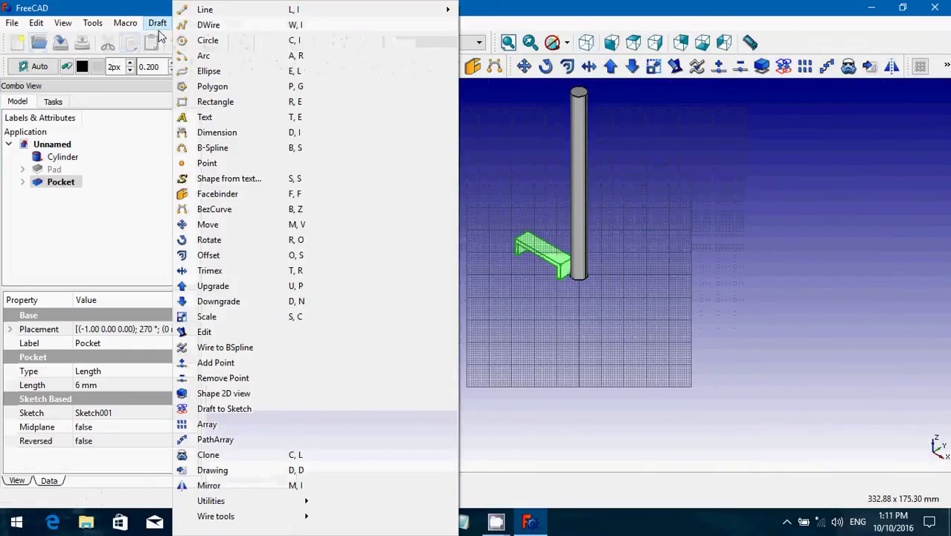
mouse_move(283, 517)
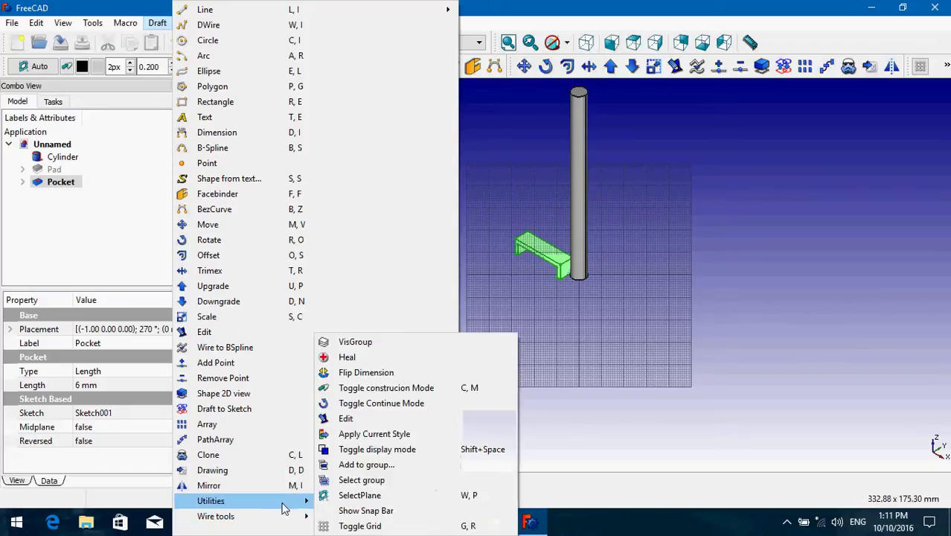
click(476, 521)
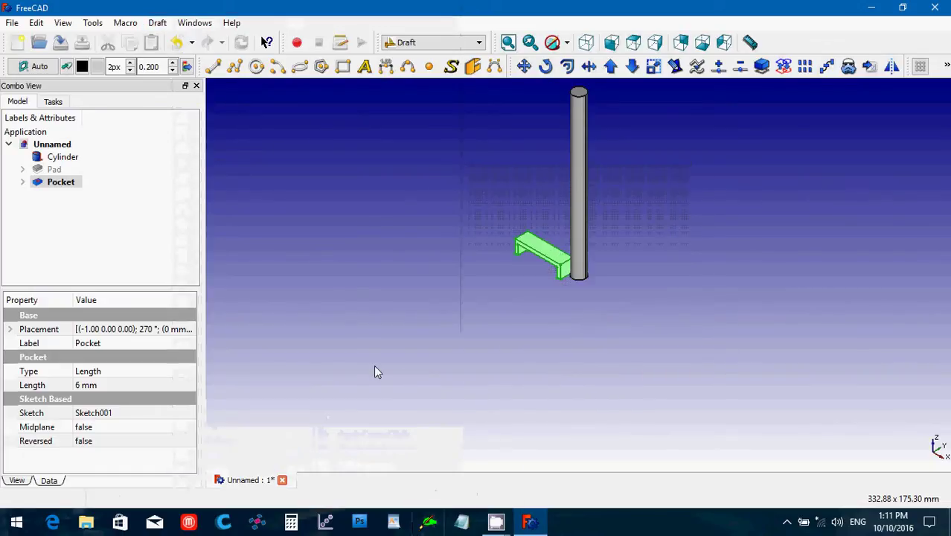
Create a Draft array from the pocketed block and set its array type to polar.
click(530, 43)
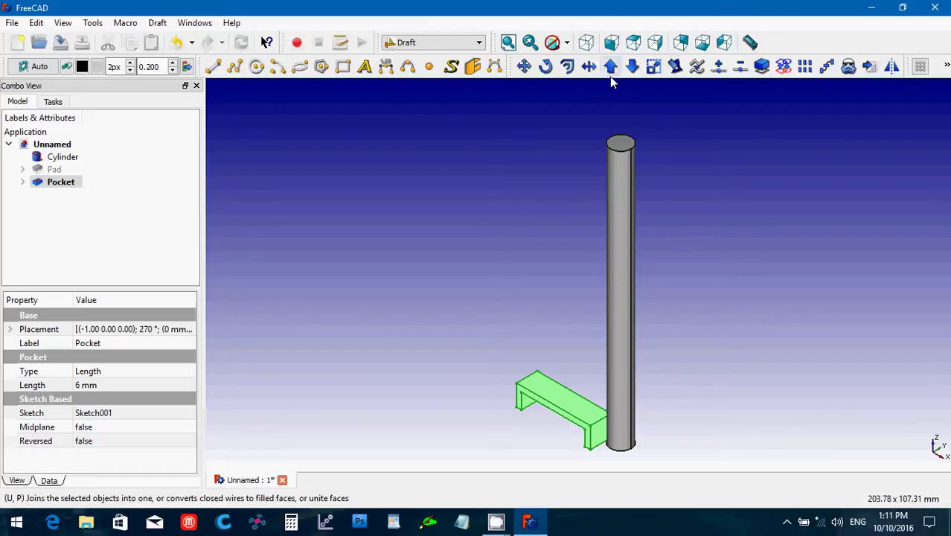
click(39, 183)
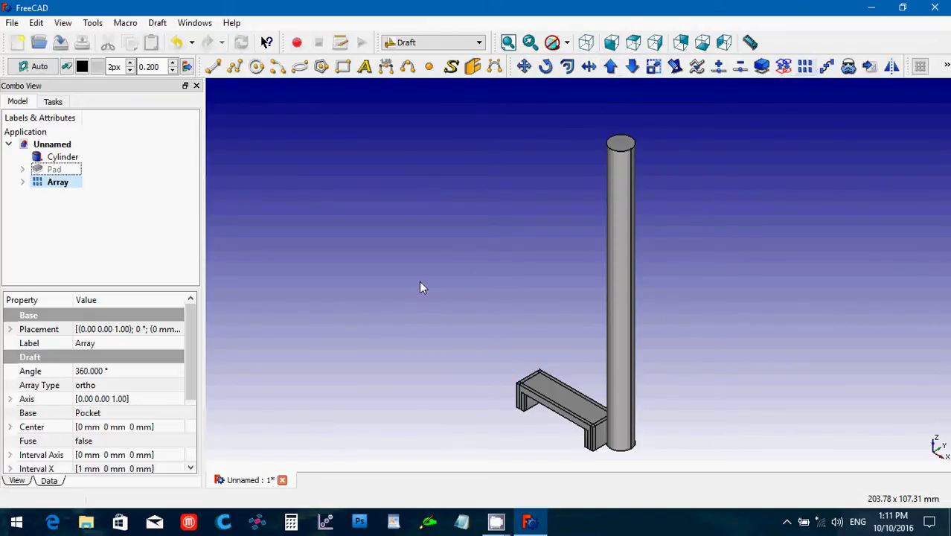
click(148, 385)
click(149, 385)
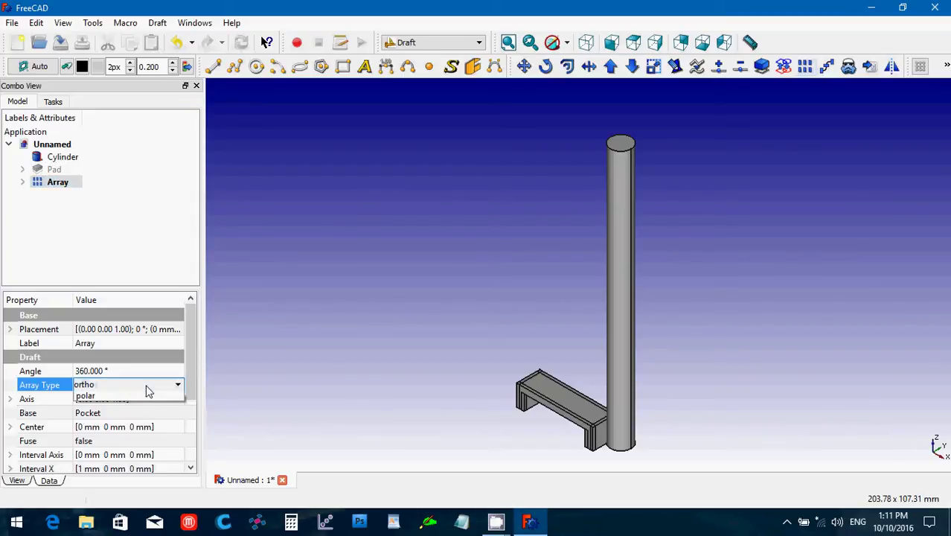
click(149, 407)
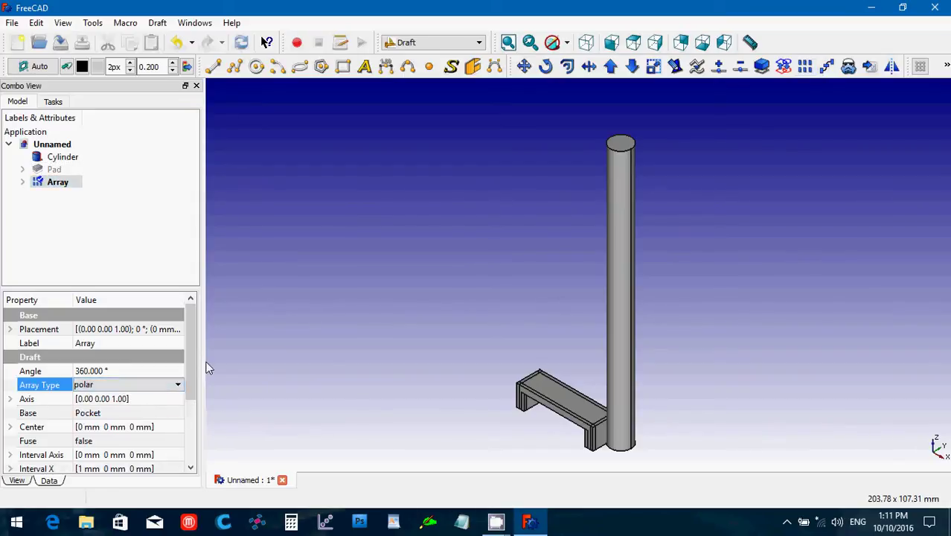
Set the polar array's number of copies to 15.
drag(188, 352, 179, 435)
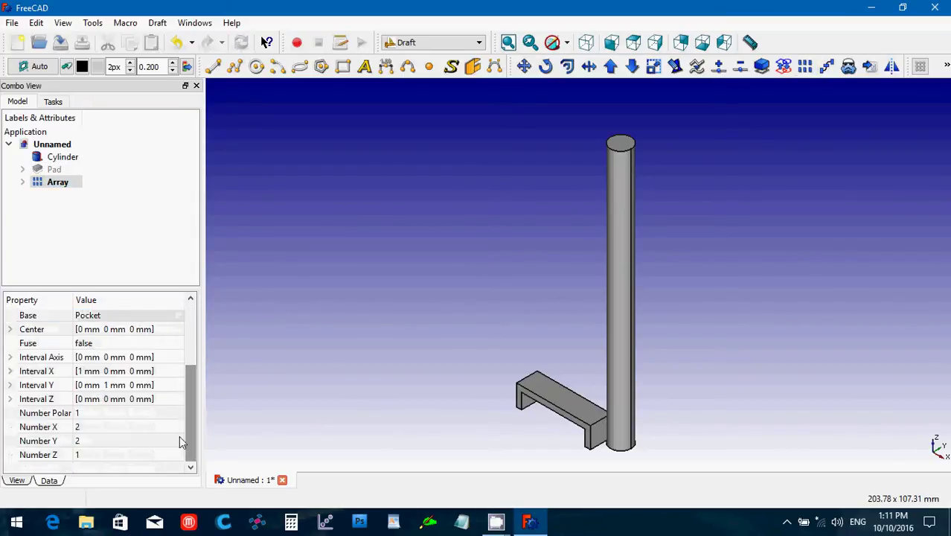
click(85, 414)
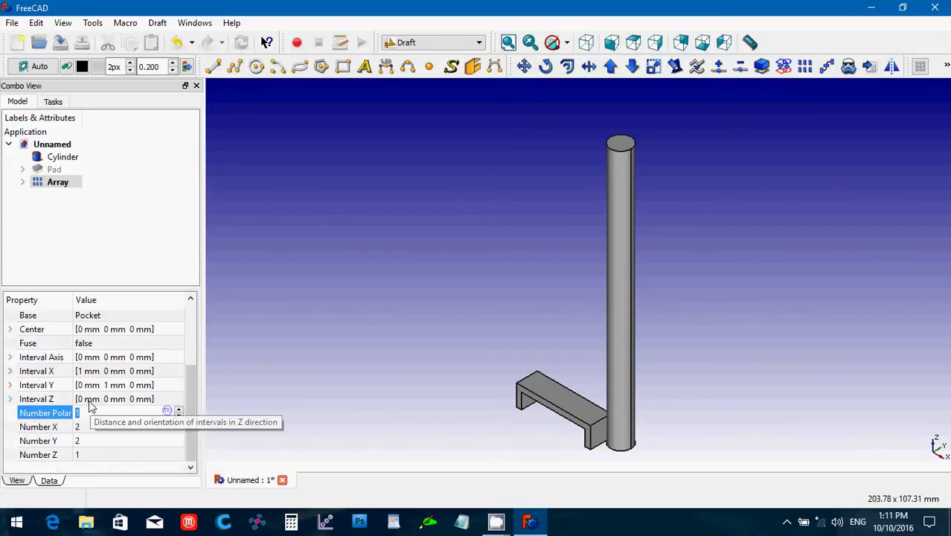
text(15)
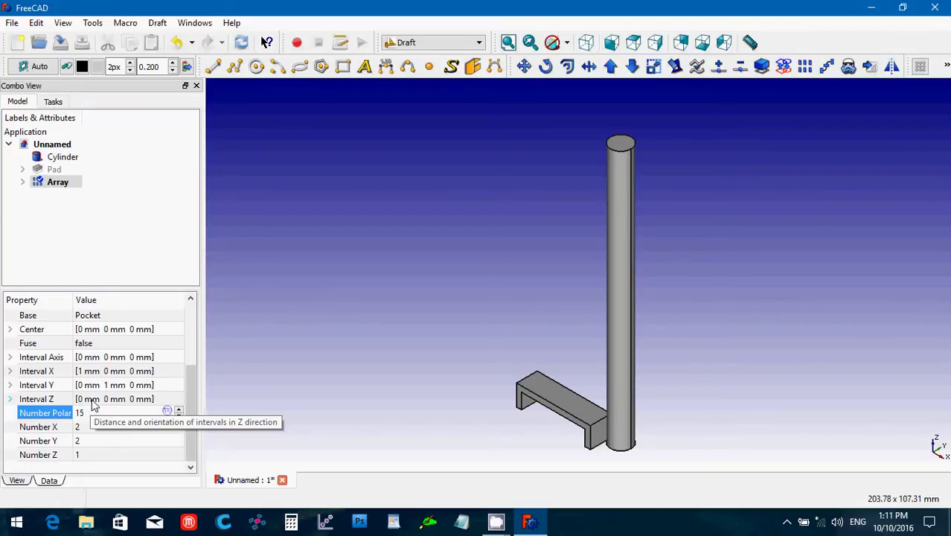
Set the z value of the array's axis interval to 8 mm.
click(10, 358)
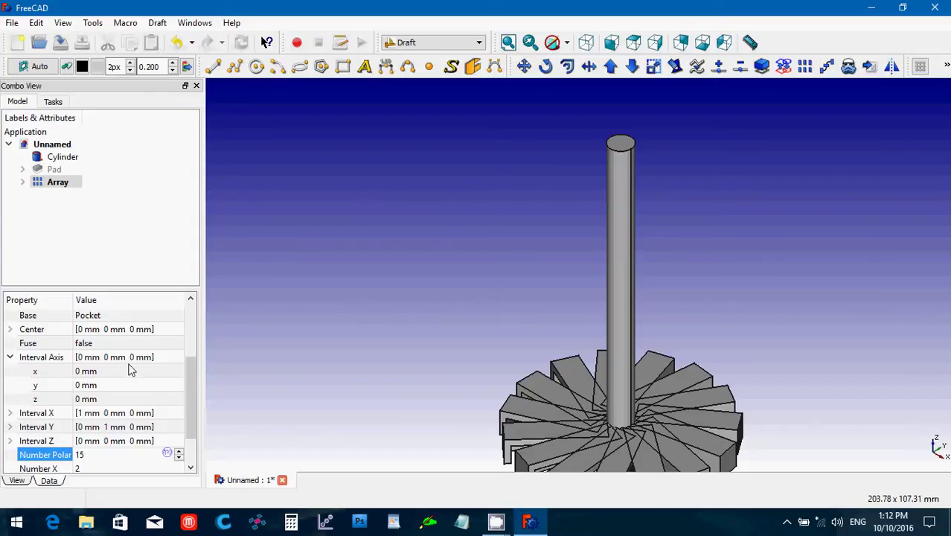
click(103, 399)
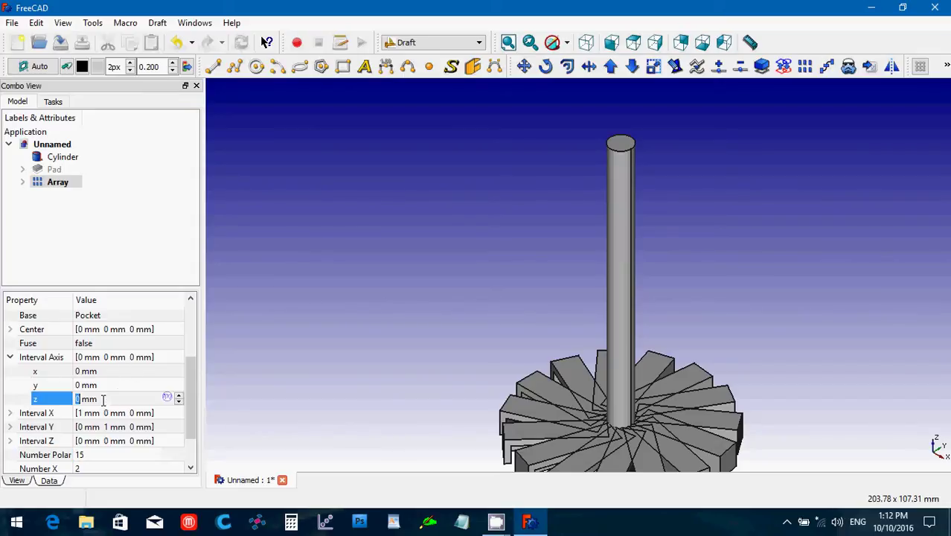
drag(104, 400, 68, 385)
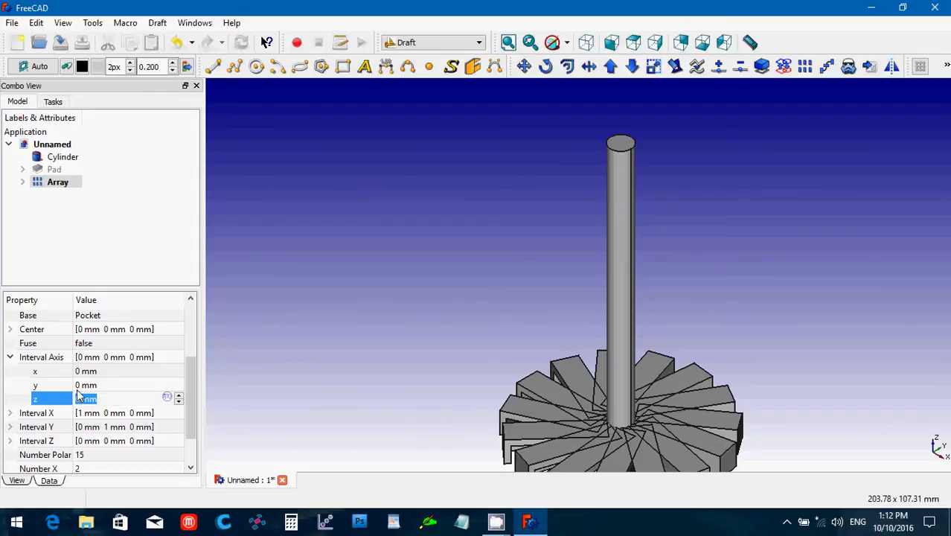
text(8)
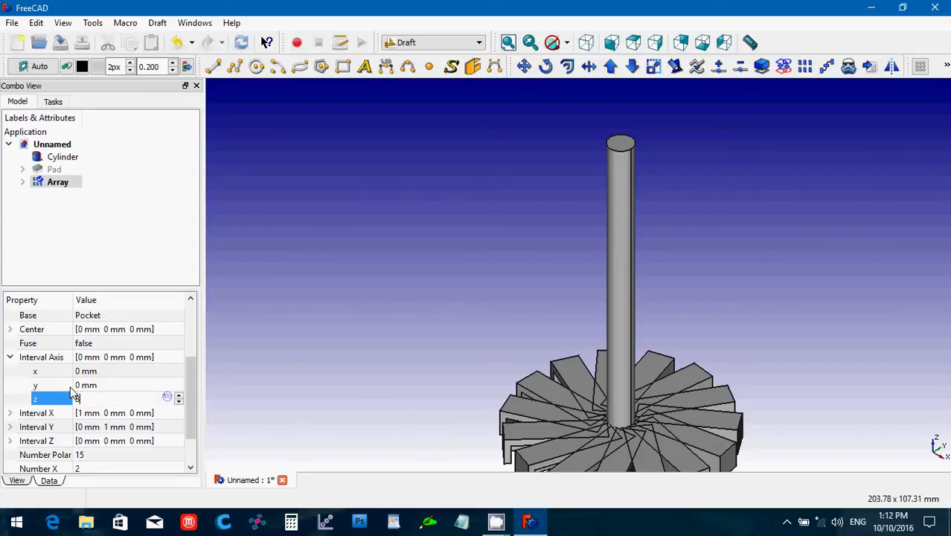
key(Return)
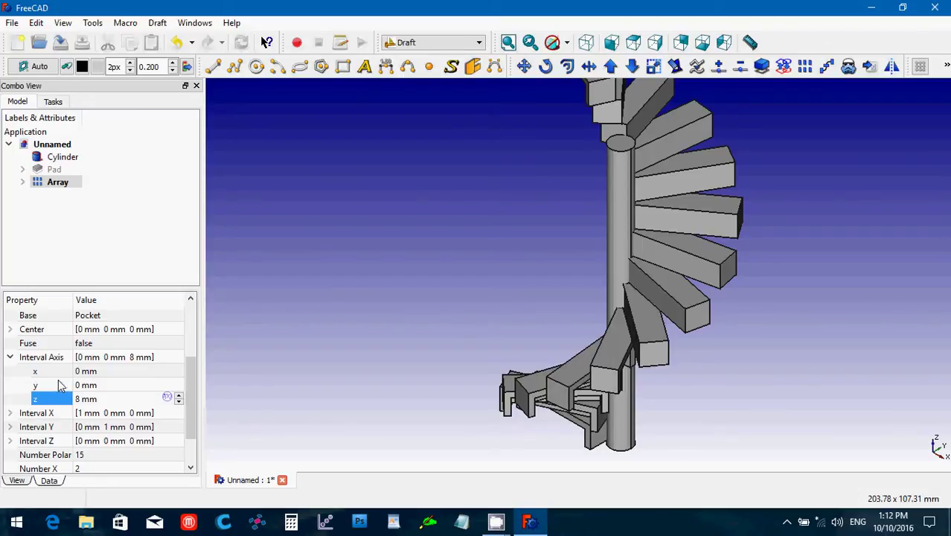
Set the polar array's number of copies to 12.
scroll(379, 235, down, 2)
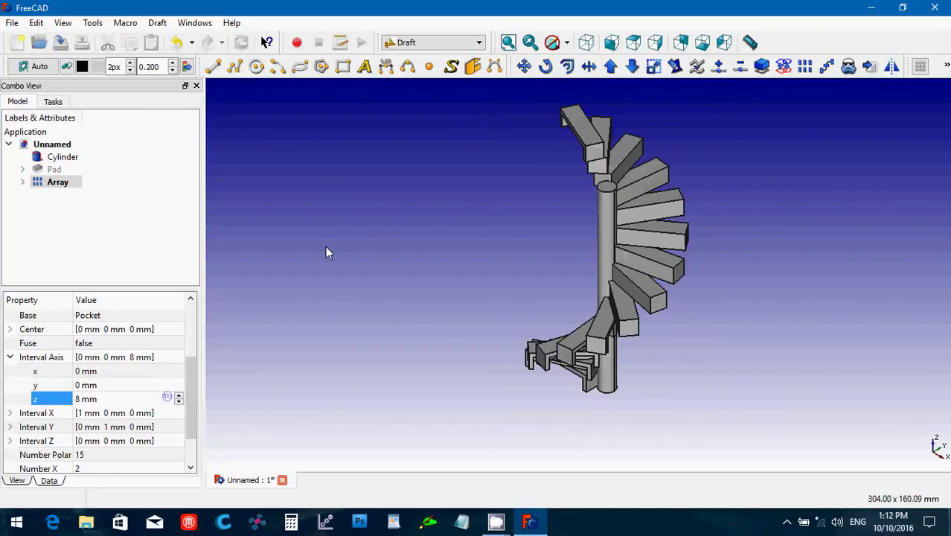
scroll(171, 425, down, 1)
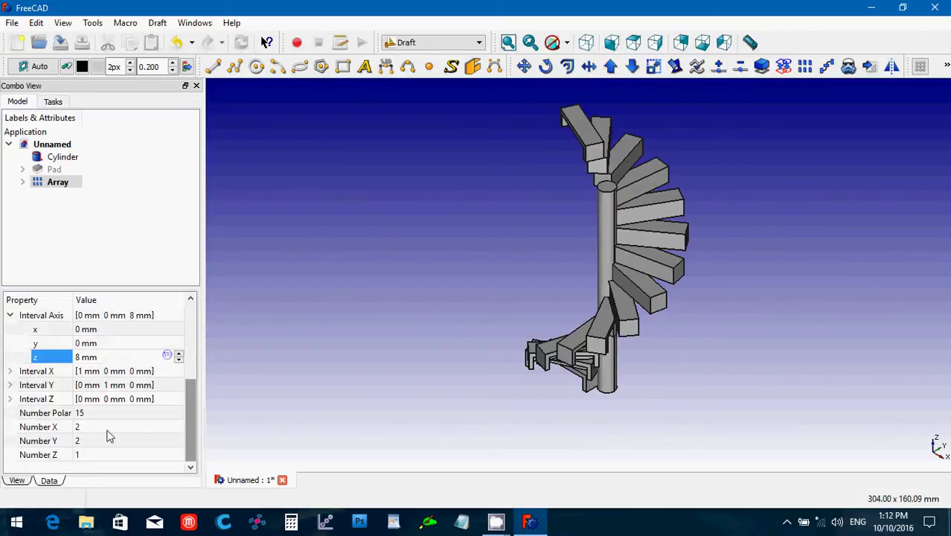
click(82, 414)
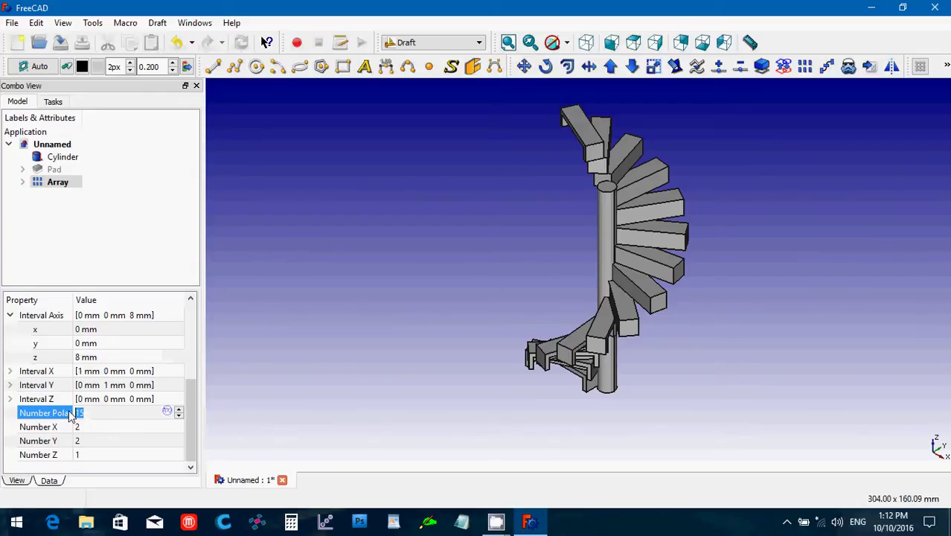
text(12)
key(Return)
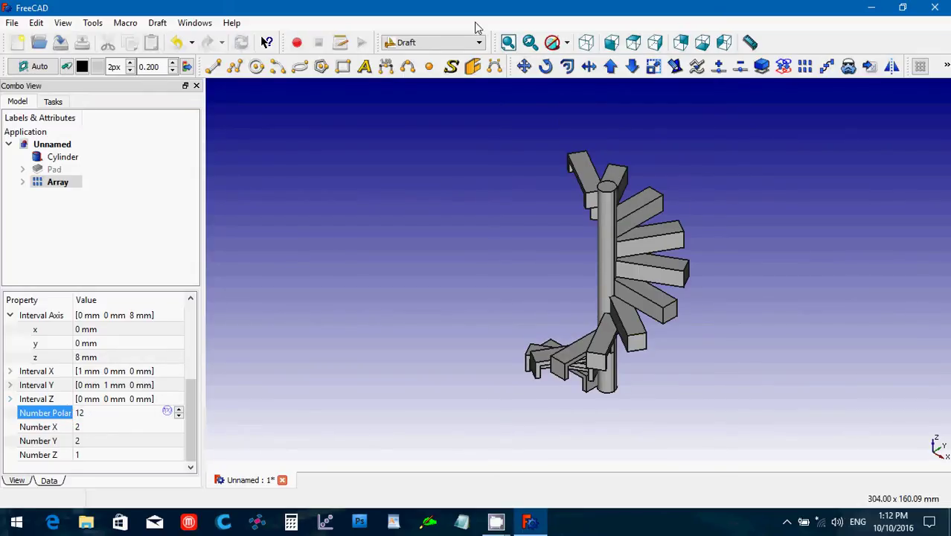
Examine the stepped array from the front, its copy counts, and the central cylinder's properties.
click(619, 43)
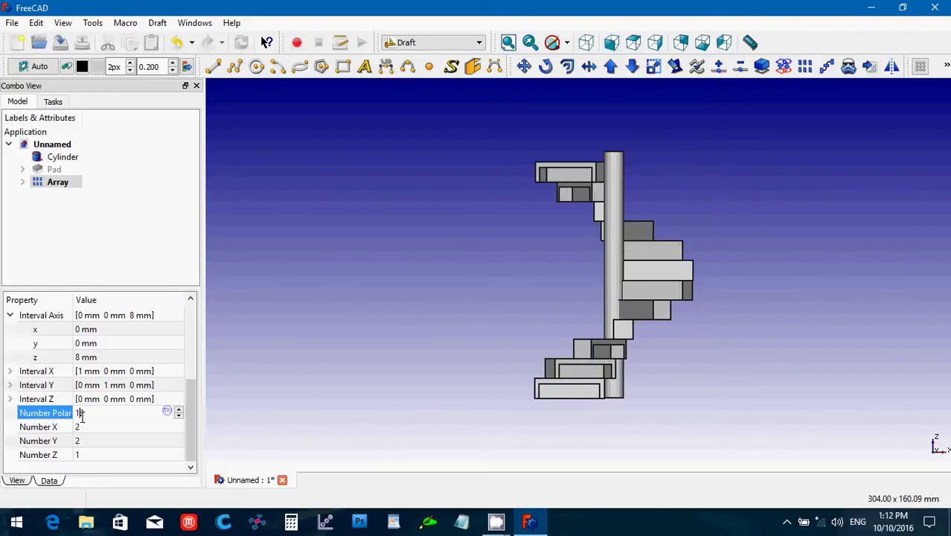
text(2)
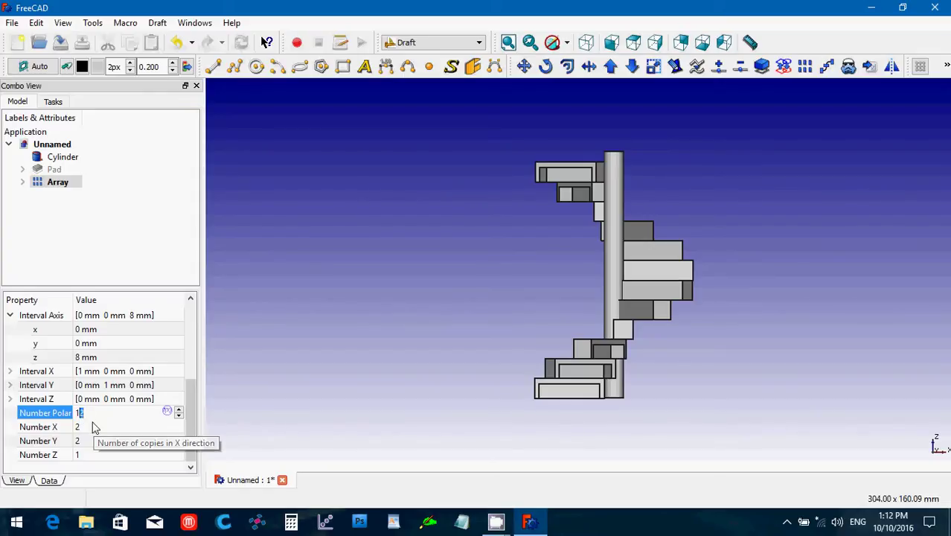
click(98, 439)
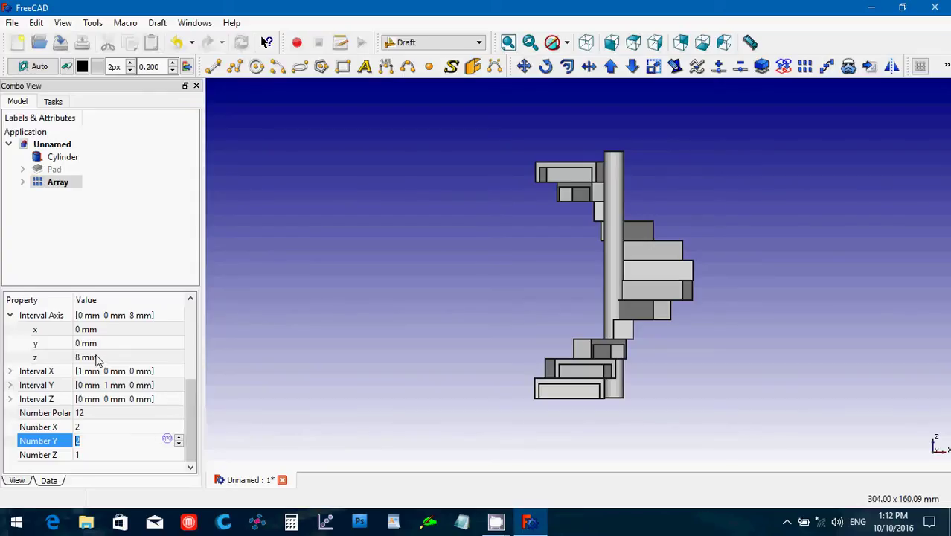
click(65, 159)
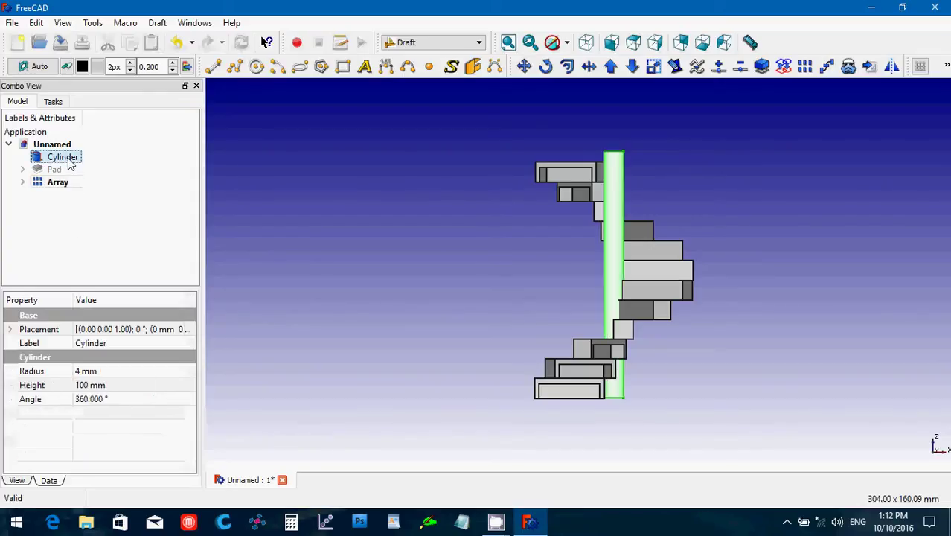
Set the central cylinder's height to 96 mm.
click(80, 384)
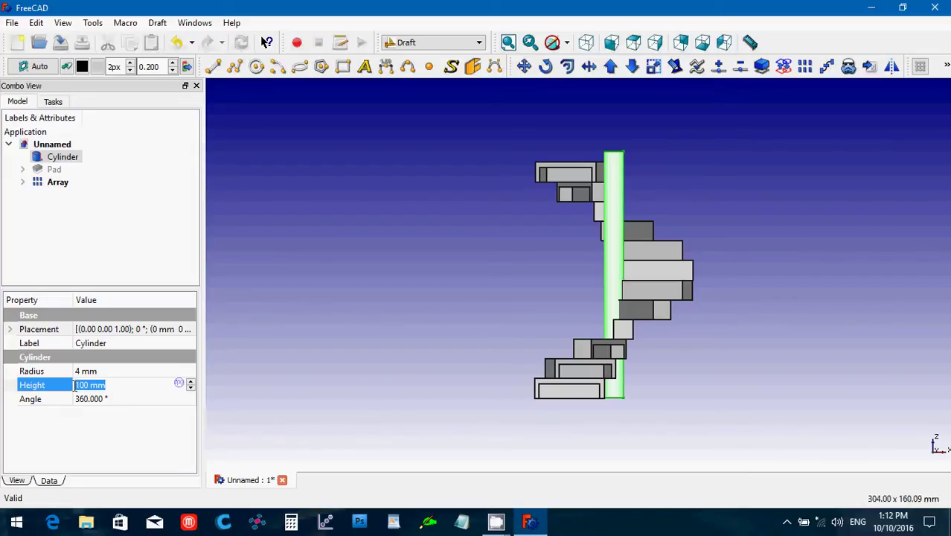
text(96)
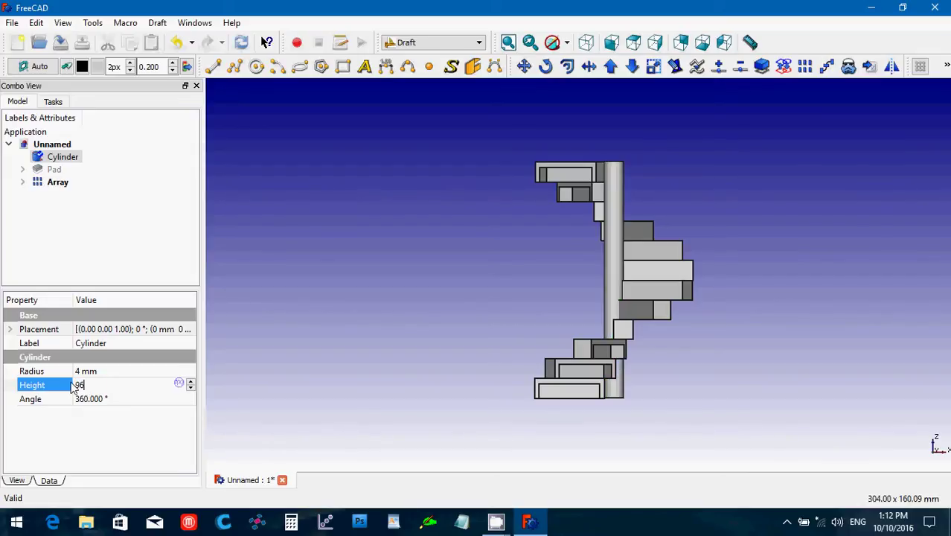
key(Return)
click(317, 366)
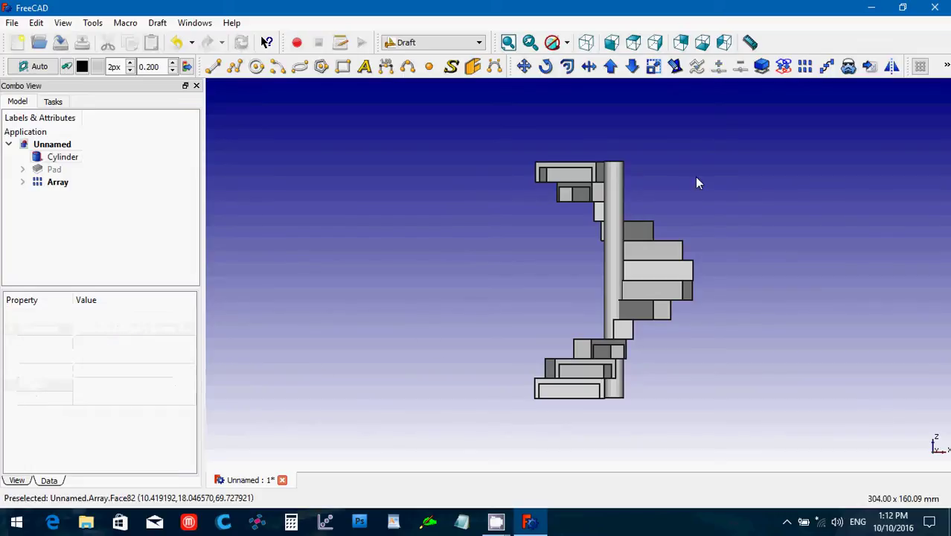
Try an x value of 0.5 mm for the polar array's axis interval.
click(586, 44)
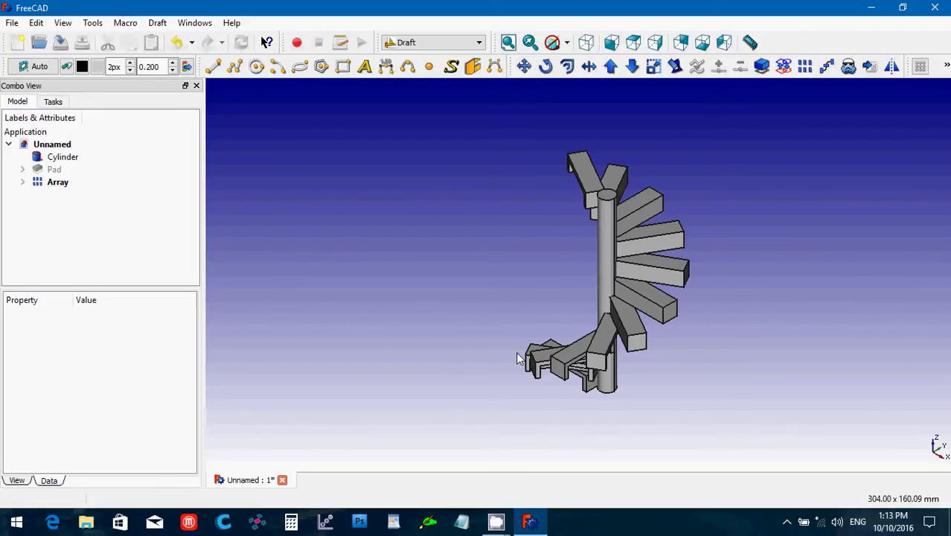
click(23, 182)
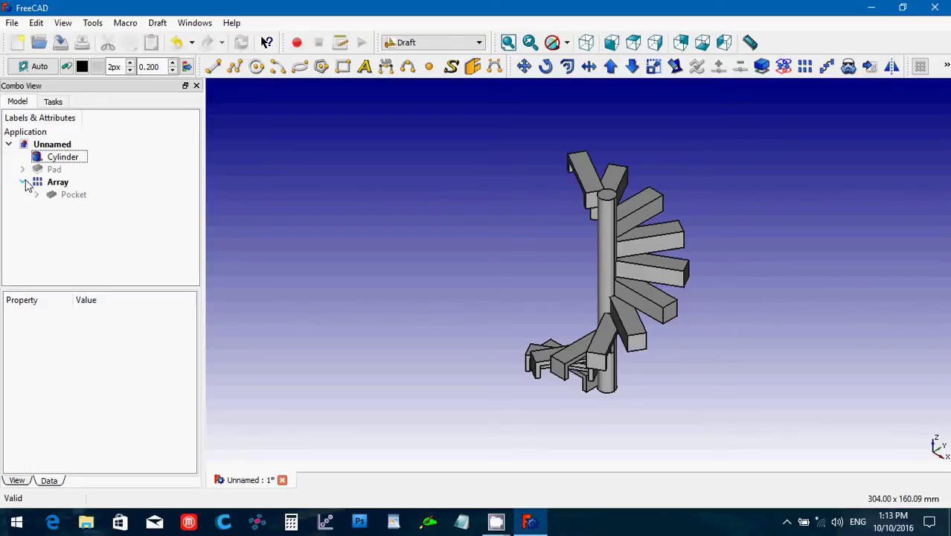
click(52, 182)
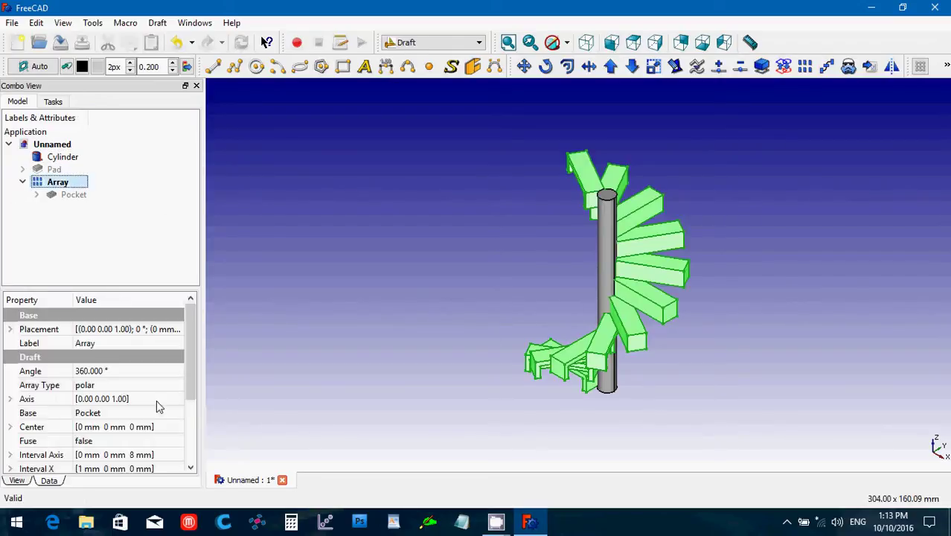
drag(194, 396, 170, 439)
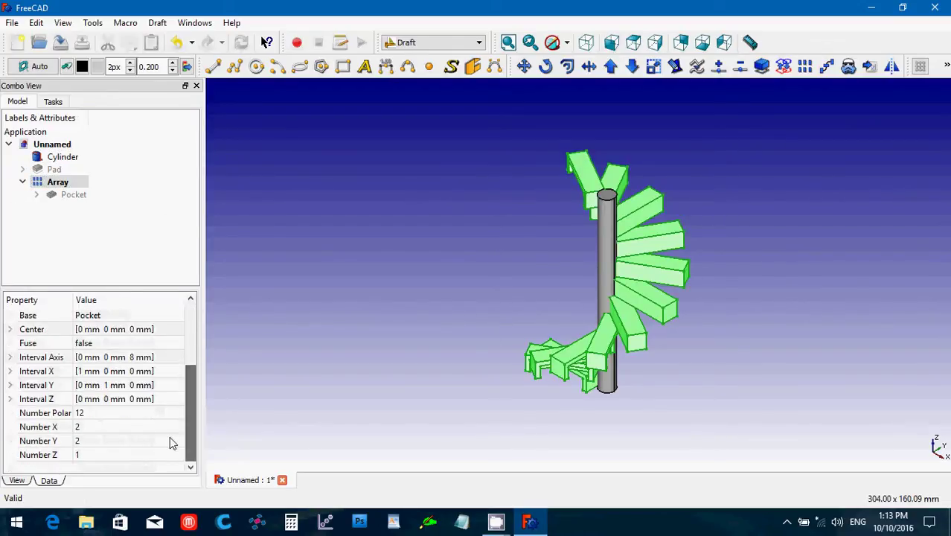
click(10, 357)
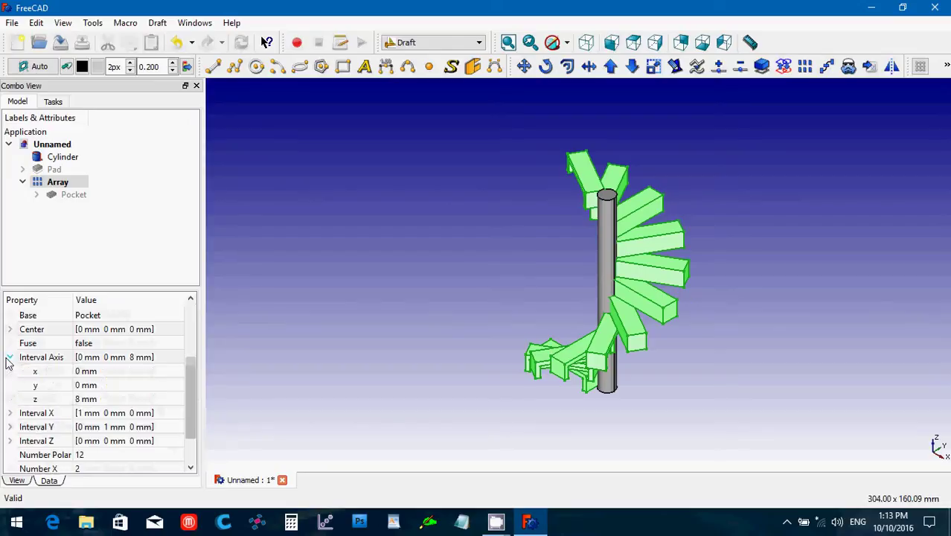
click(103, 371)
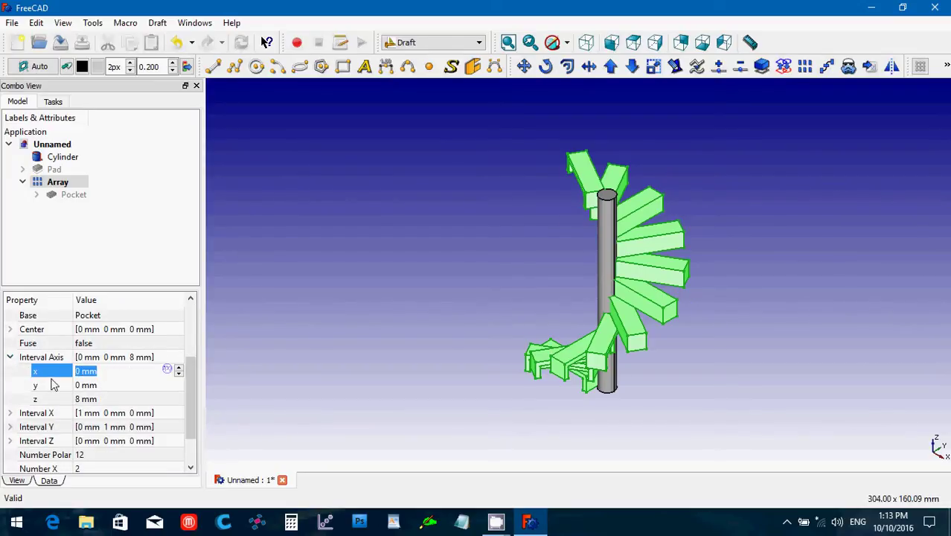
text(0.5)
key(Return)
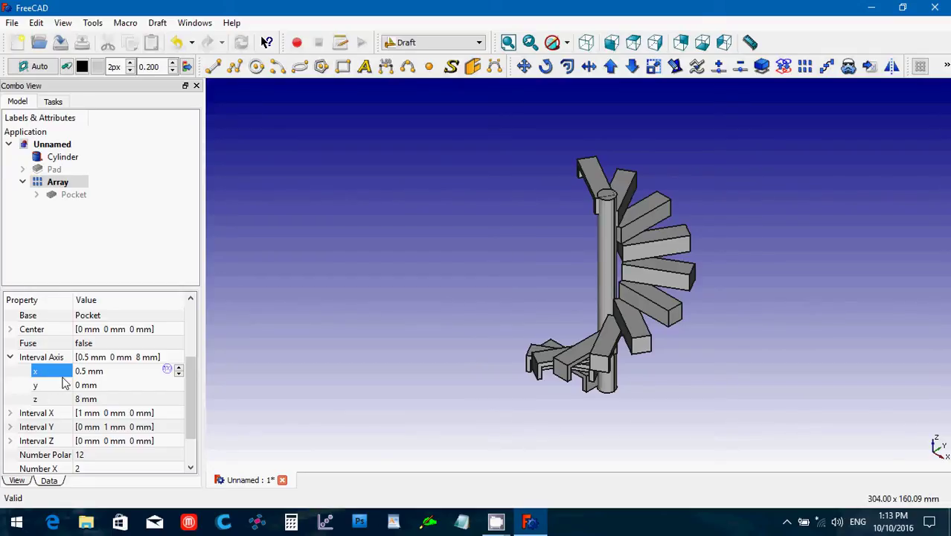
Return the x value of the array's axis interval to 0 mm.
click(110, 371)
text(0)
key(Return)
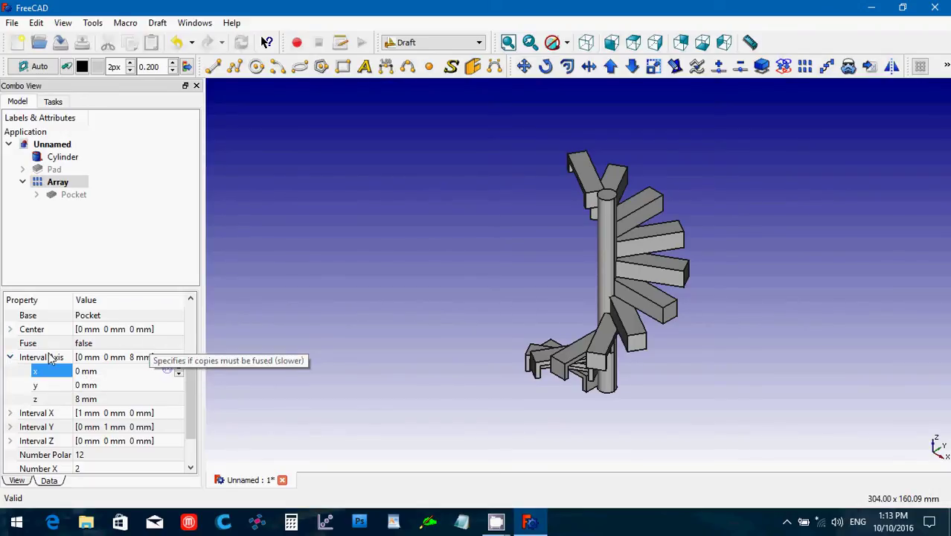
click(10, 359)
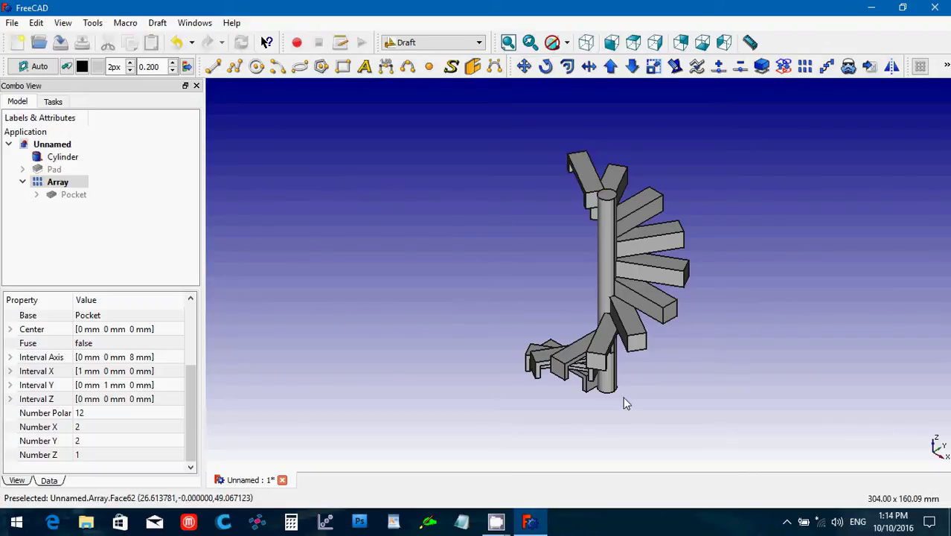
Switch to the Part workbench and bring back the model tree.
click(430, 42)
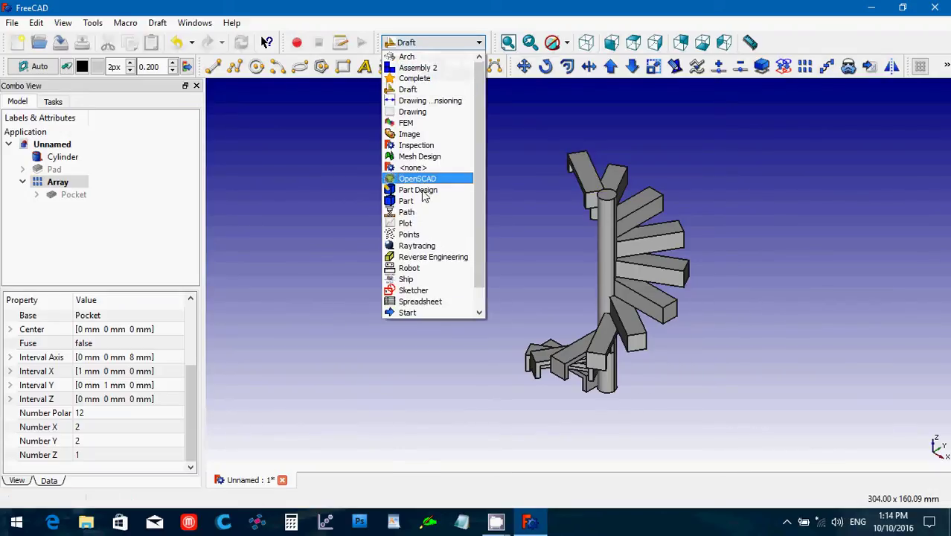
click(418, 190)
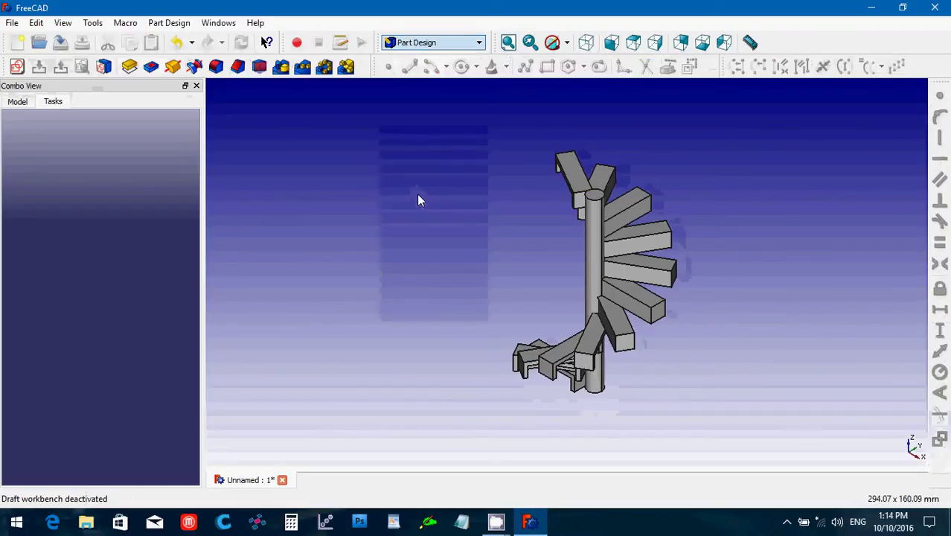
click(421, 43)
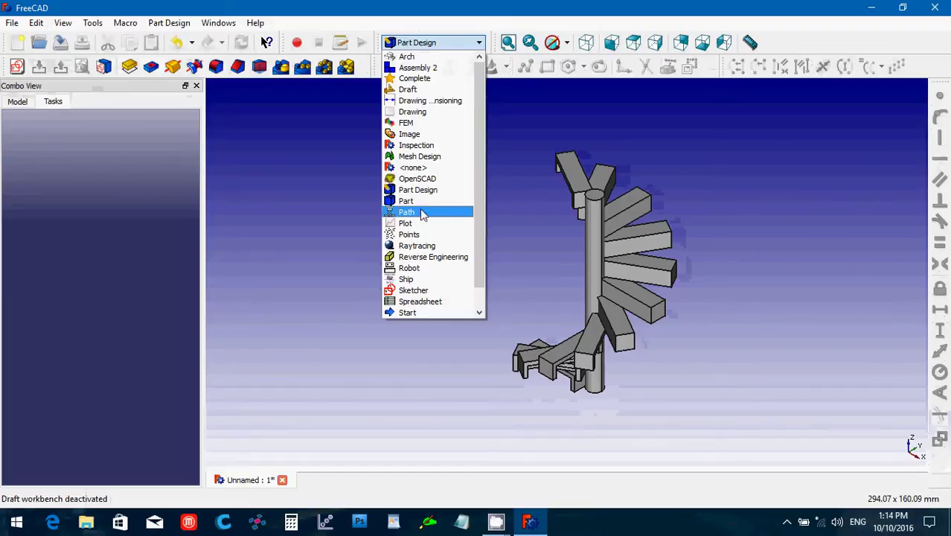
click(419, 203)
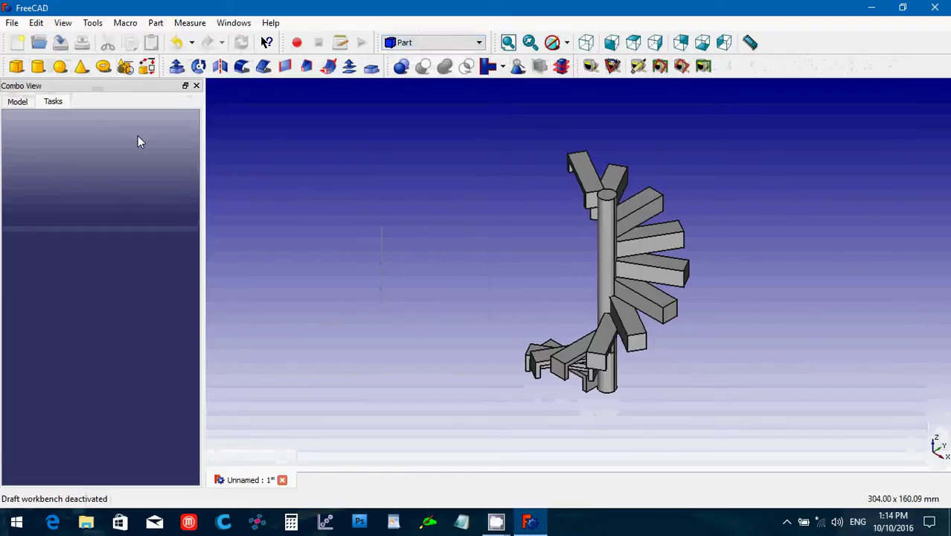
click(17, 102)
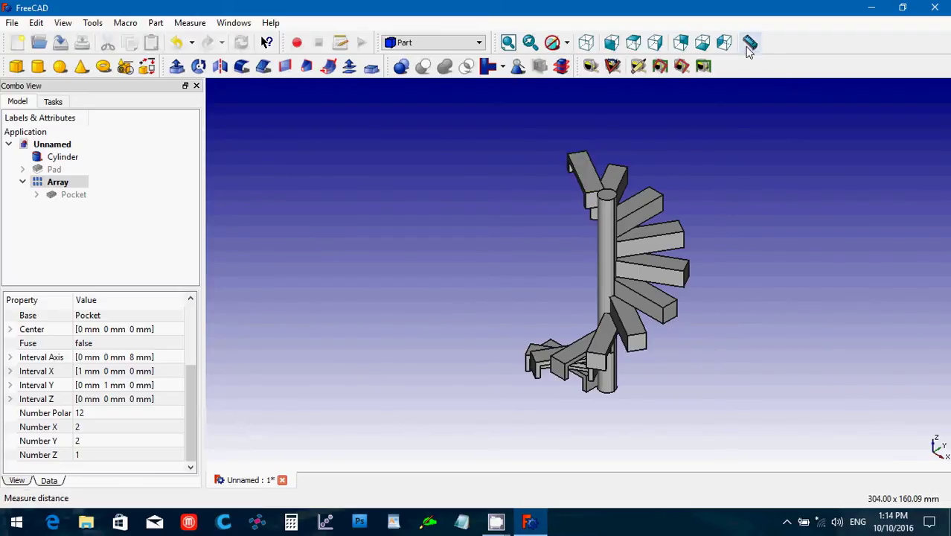
Measure the distance in top view from the cylinder's centre to the outer end edge of the uppermost step.
click(633, 45)
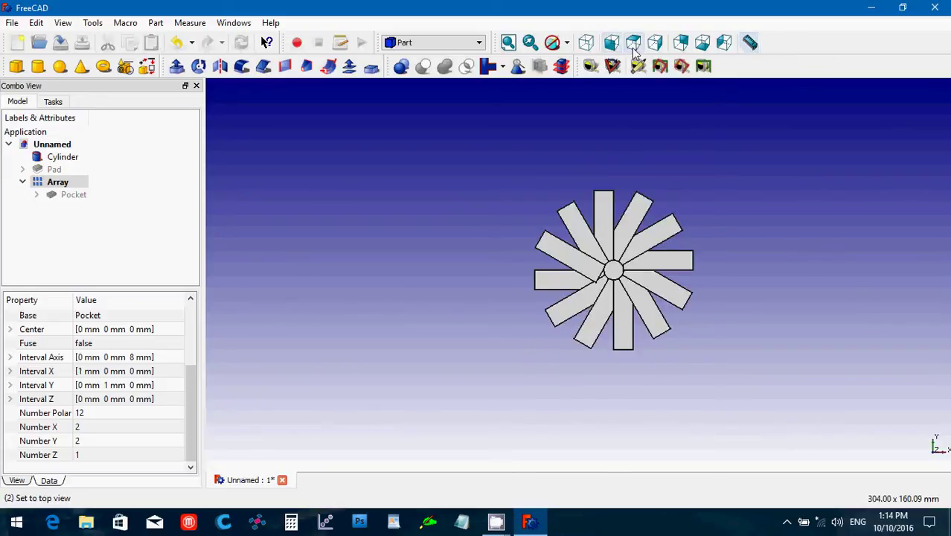
scroll(657, 244, up, 5)
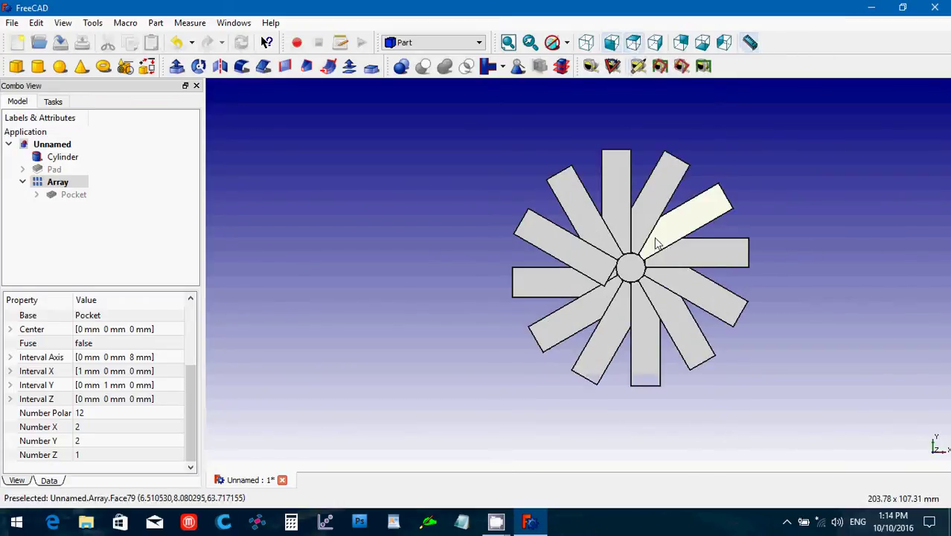
scroll(657, 244, down, 2)
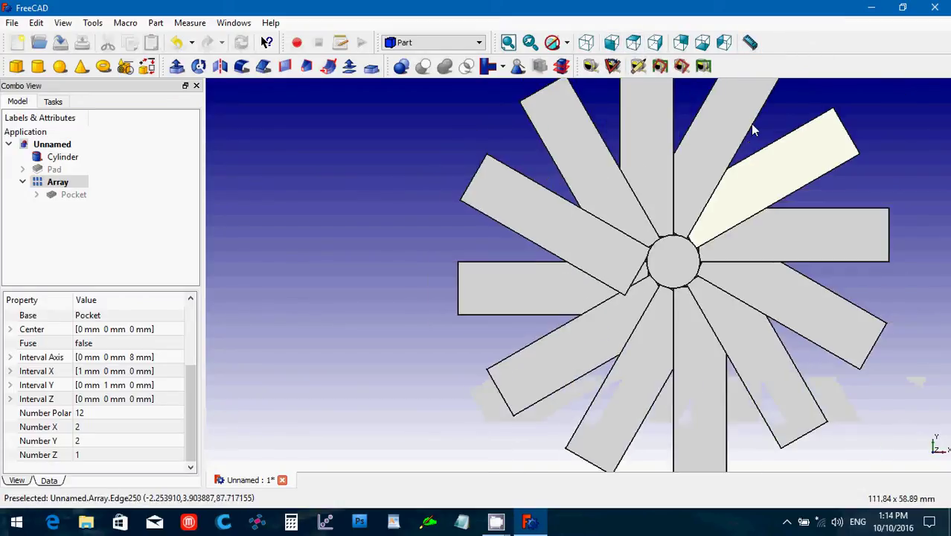
click(753, 45)
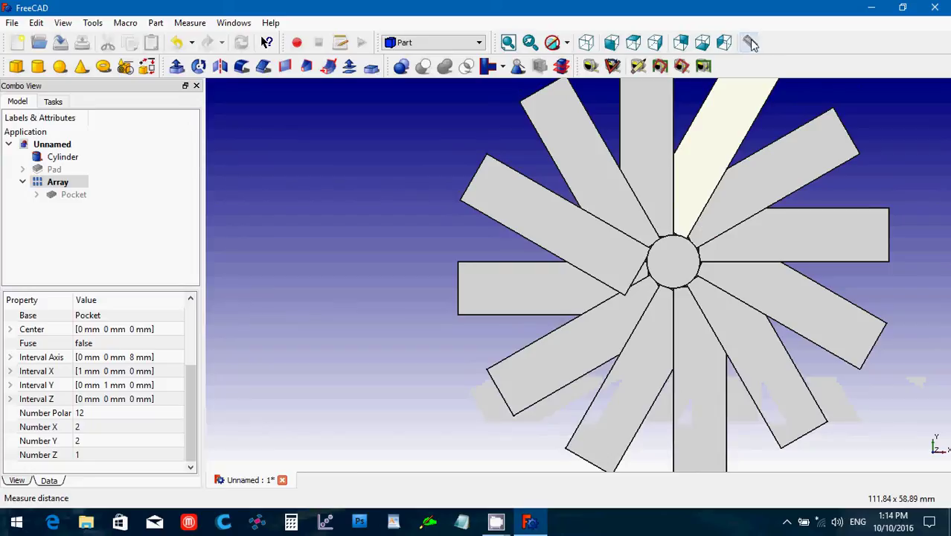
click(676, 273)
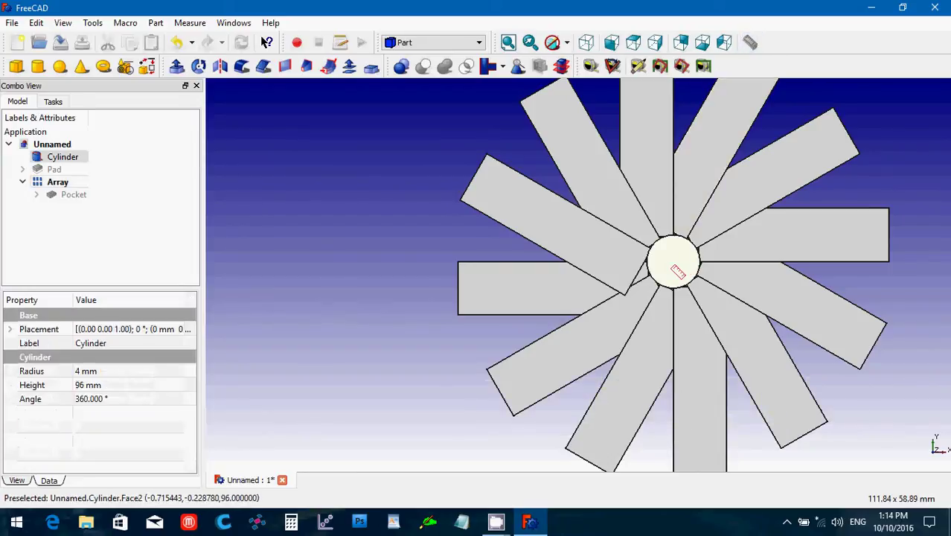
click(472, 180)
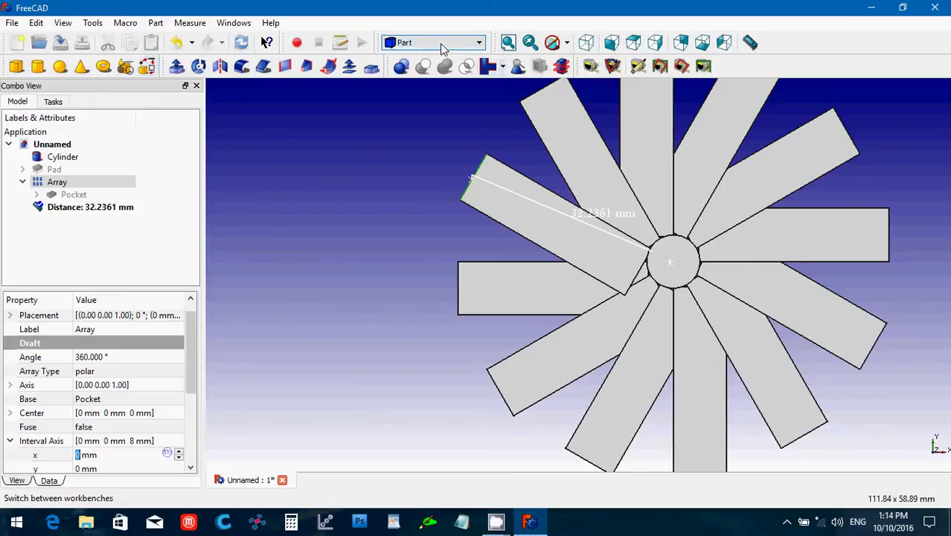
Start a helix primitive with a pitch of 96 mm and a height of 96 mm.
click(586, 43)
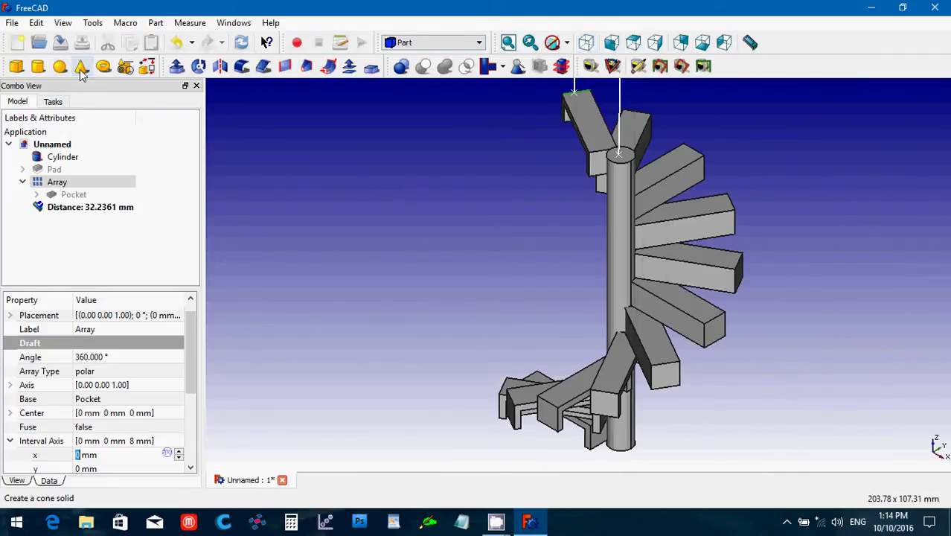
click(126, 70)
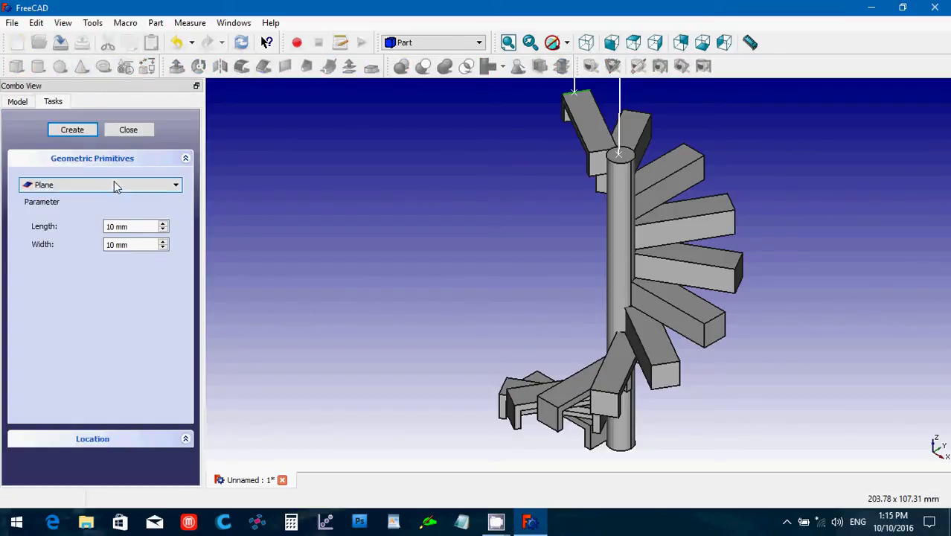
click(113, 186)
click(114, 300)
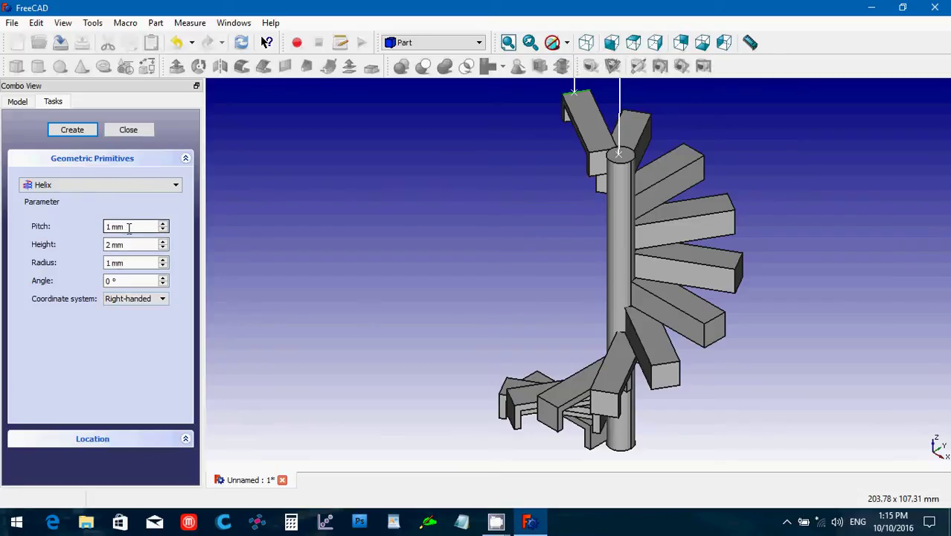
drag(128, 229, 85, 226)
text(96)
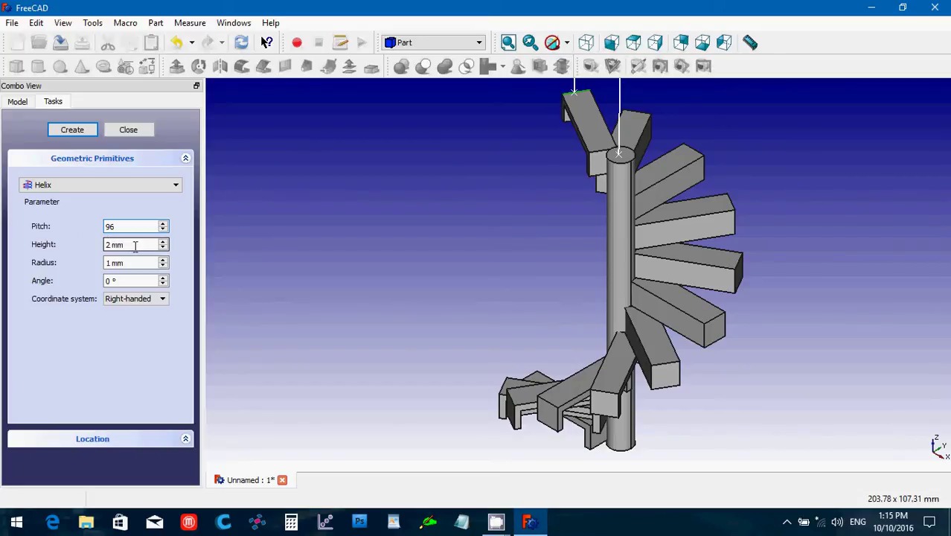
key(Tab)
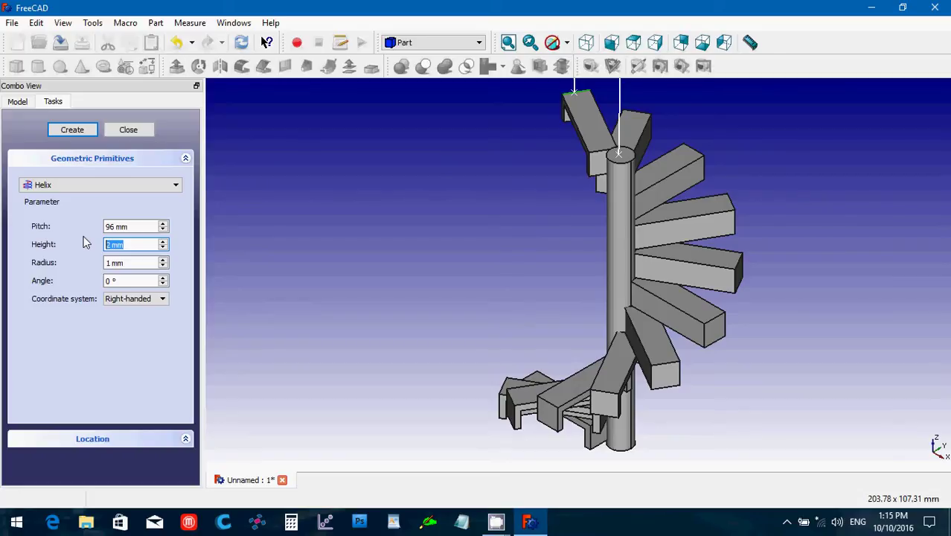
text(96)
Set the helix radius to 32.2 mm and create the helix around the central cylinder.
click(508, 43)
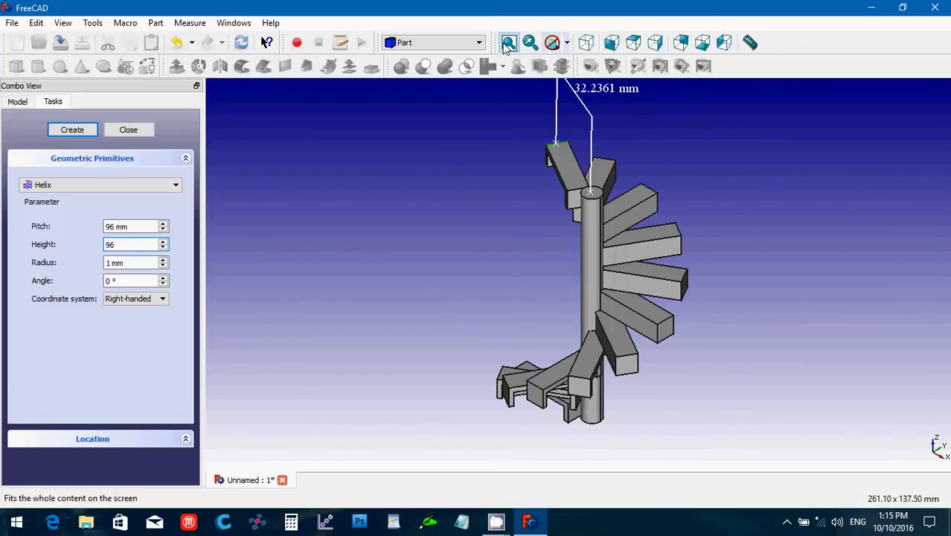
key(Tab)
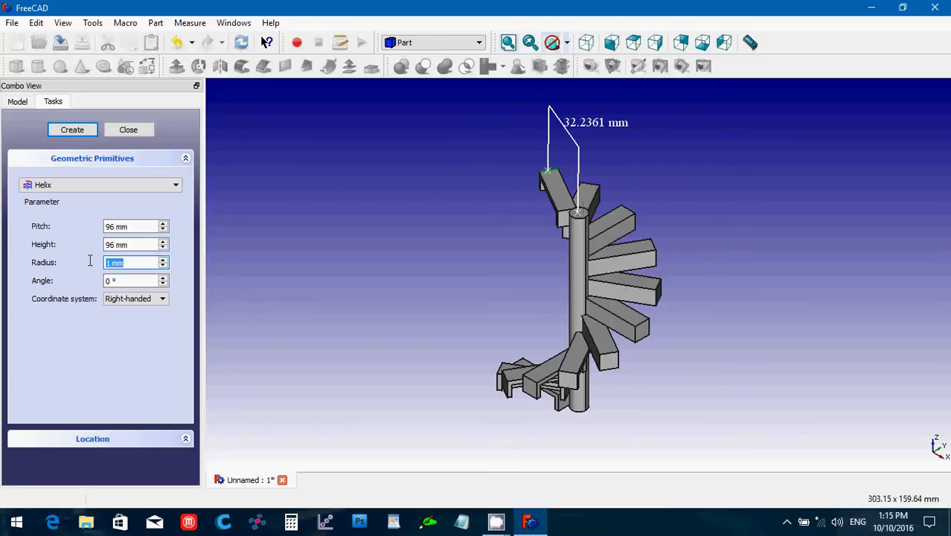
text(32.2)
click(85, 134)
click(86, 138)
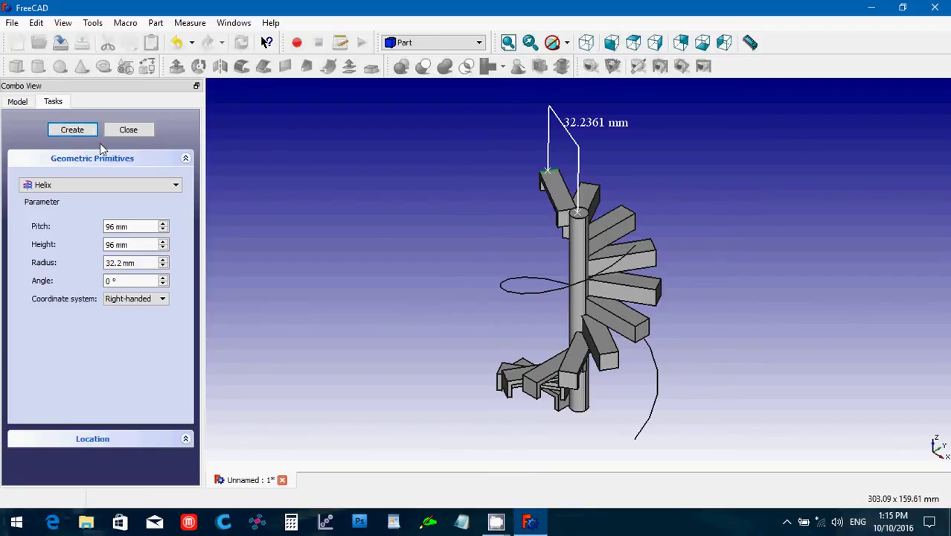
click(128, 130)
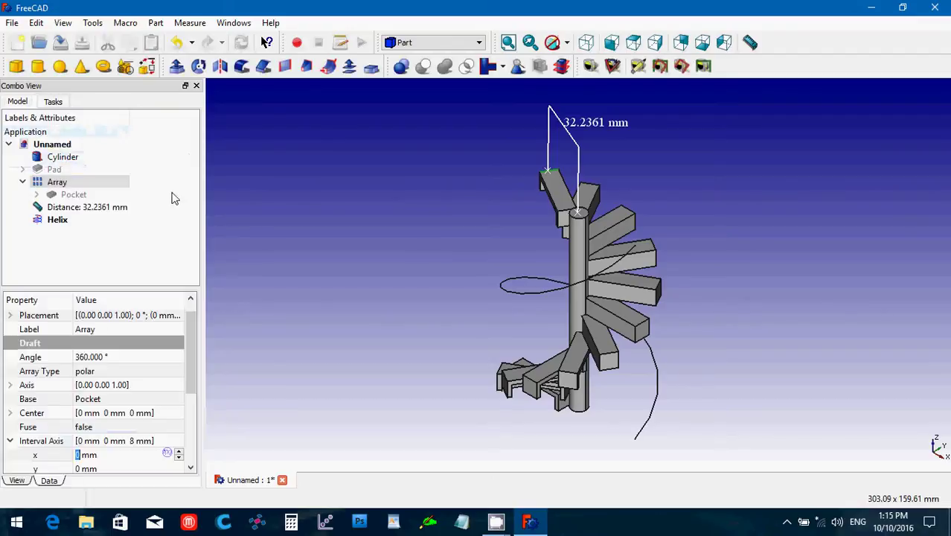
Rotate the helix about the vertical axis to a placement angle of -190°.
click(63, 222)
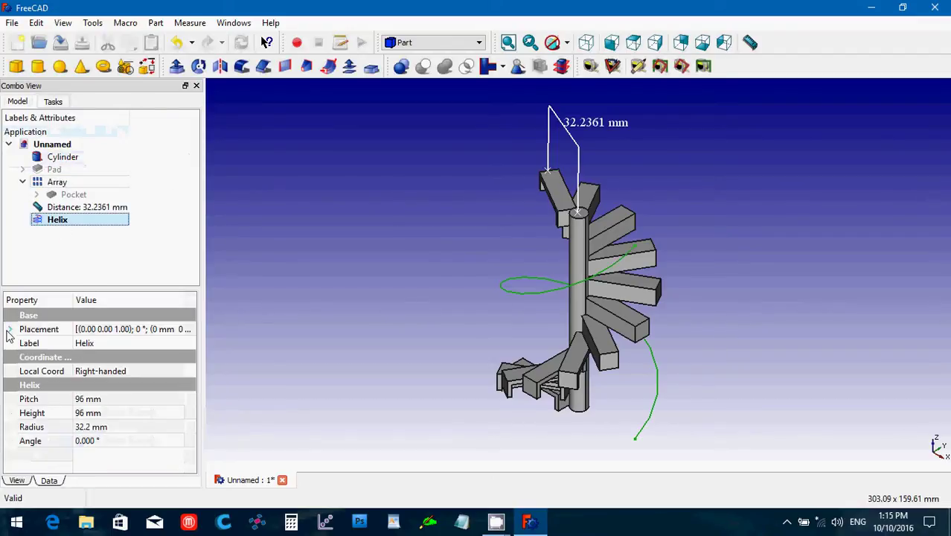
click(9, 329)
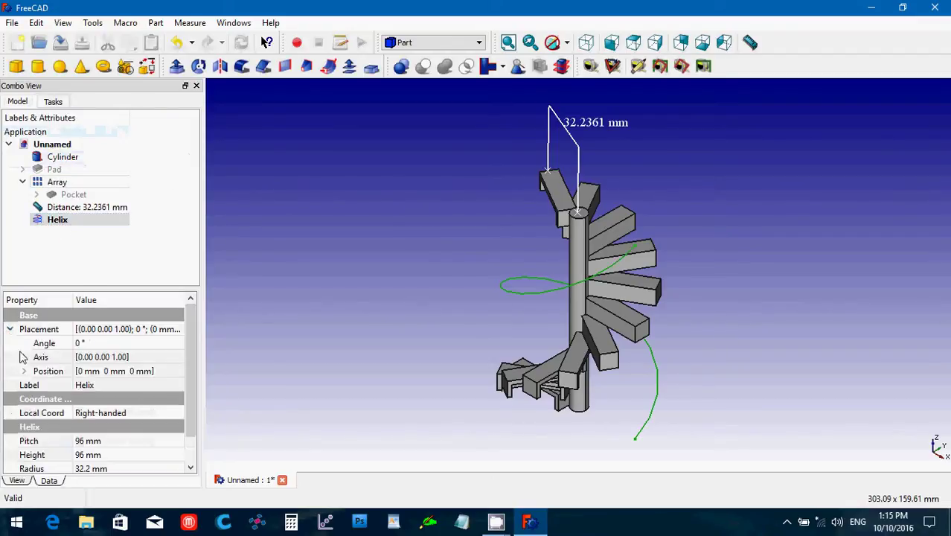
click(85, 342)
scroll(86, 342, up, 3)
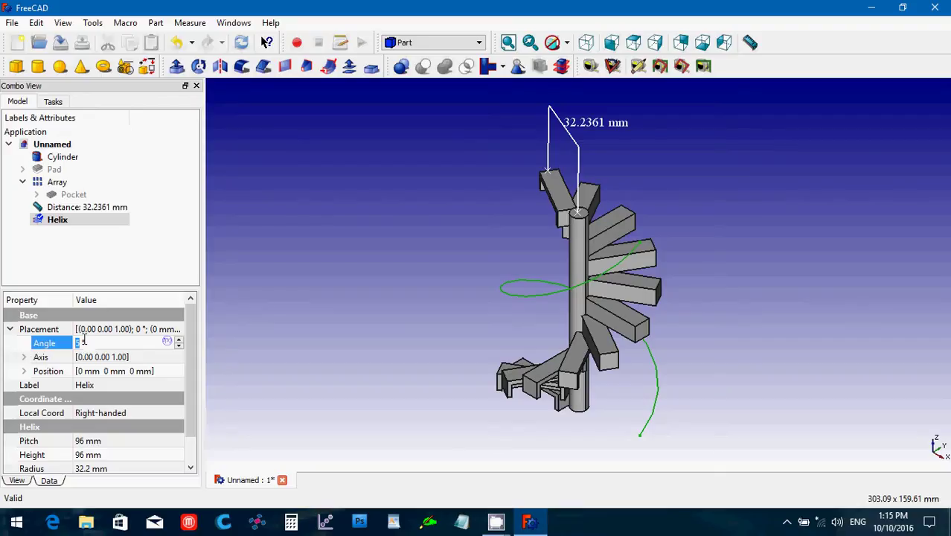
scroll(83, 340, up, 5)
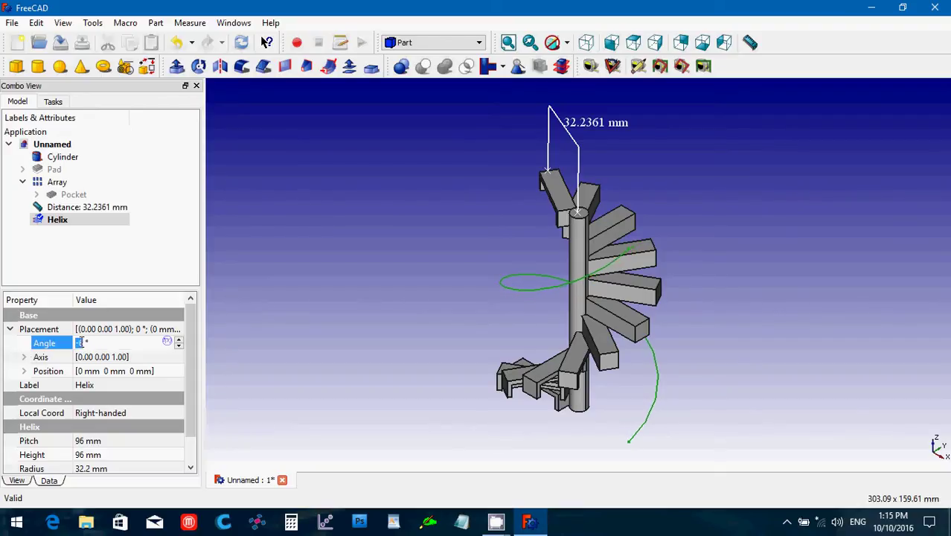
scroll(86, 342, down, 8)
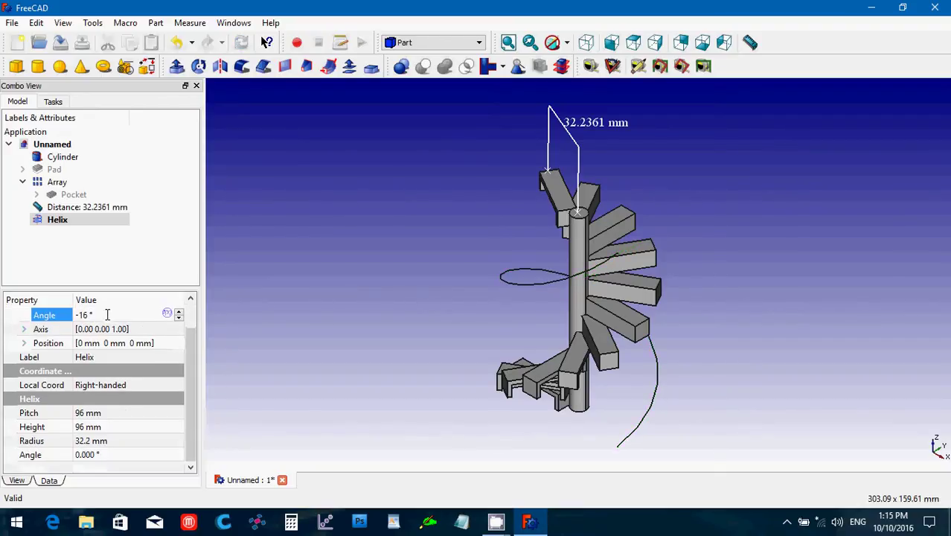
scroll(107, 313, down, 4)
scroll(107, 313, down, 8)
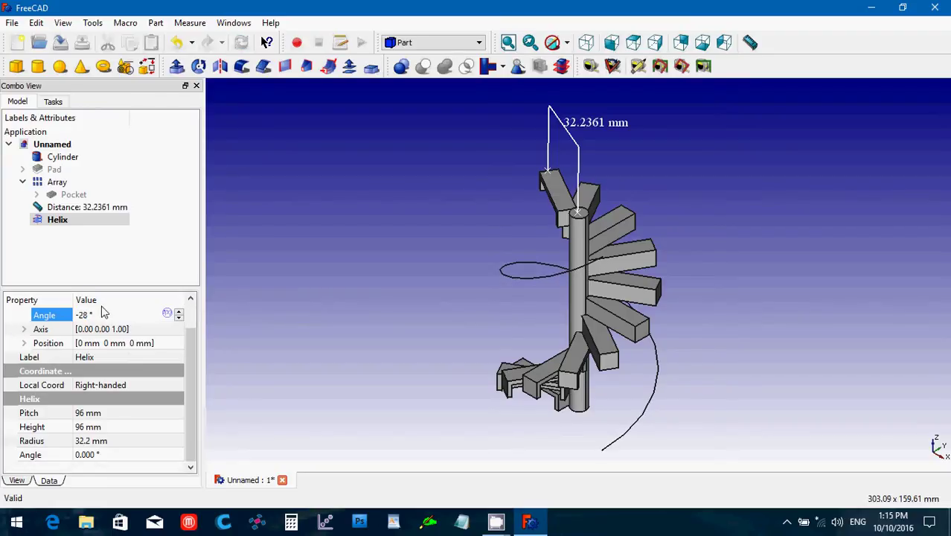
scroll(99, 315, down, 14)
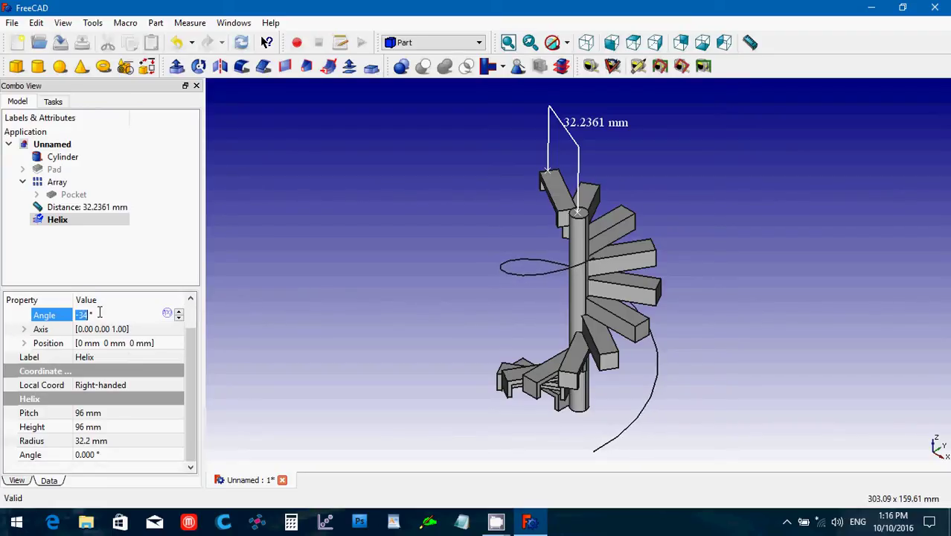
scroll(100, 312, down, 18)
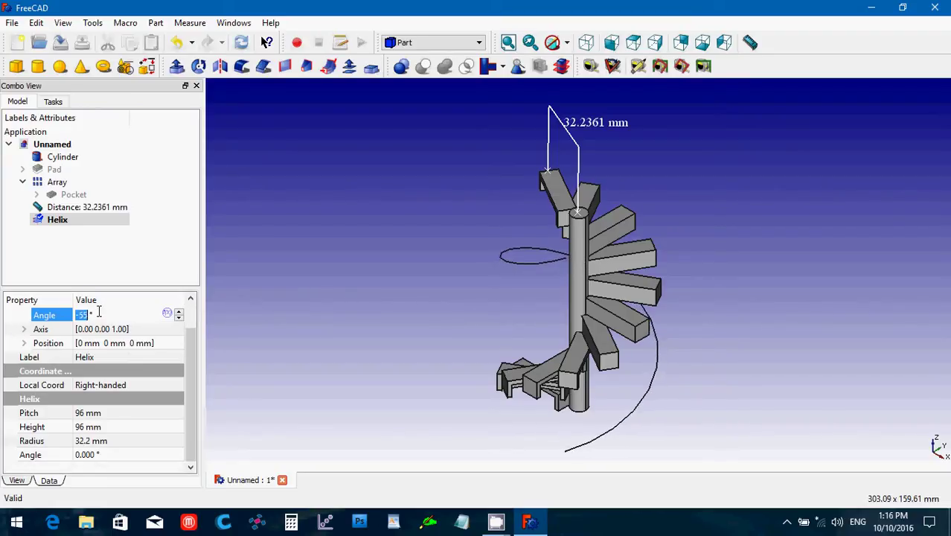
scroll(99, 311, down, 20)
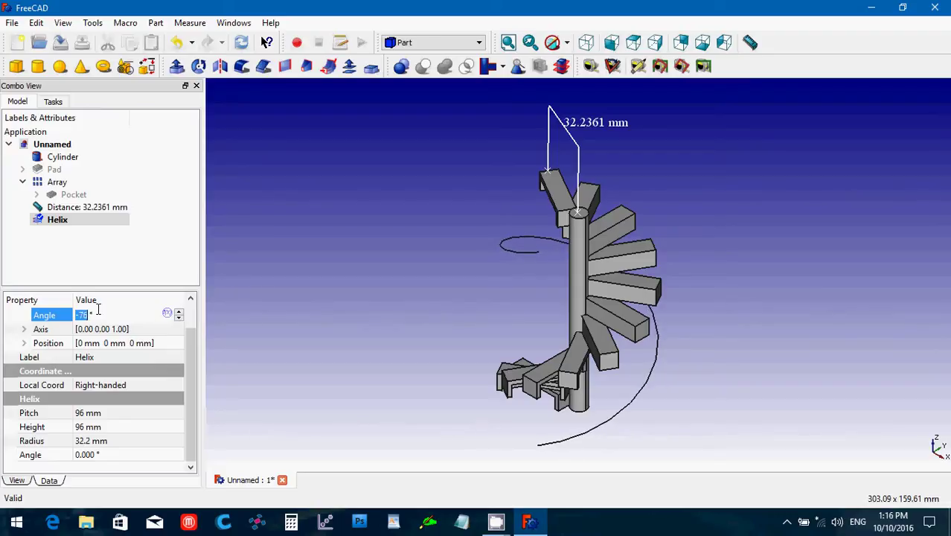
scroll(96, 311, down, 17)
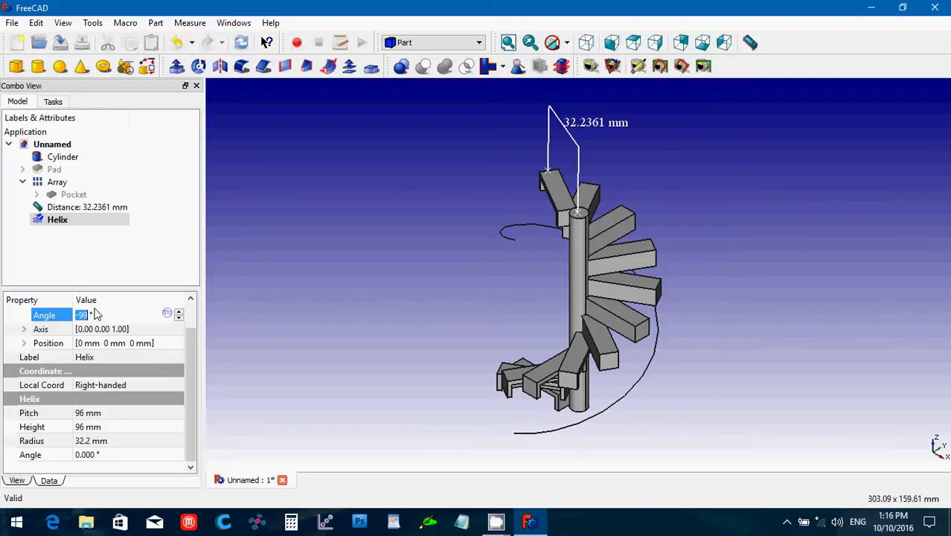
scroll(95, 311, down, 20)
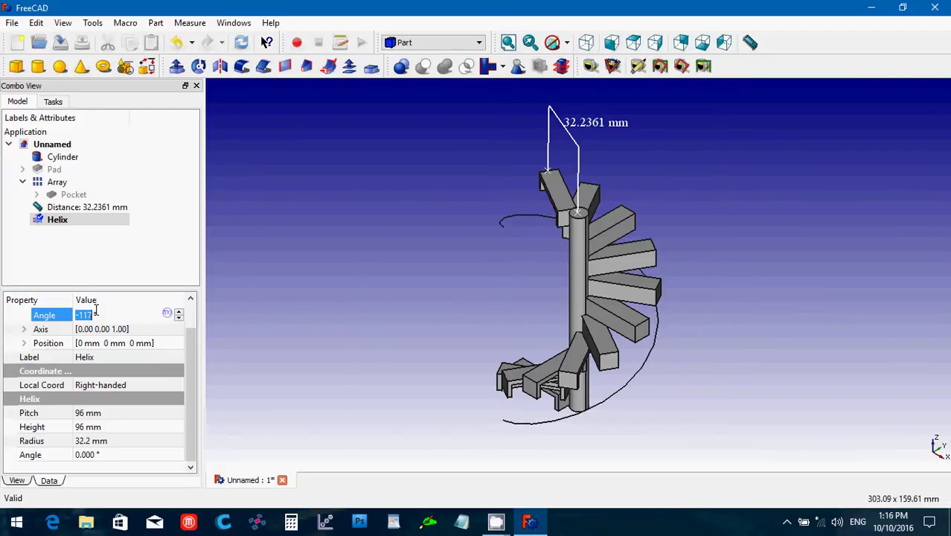
scroll(95, 311, down, 20)
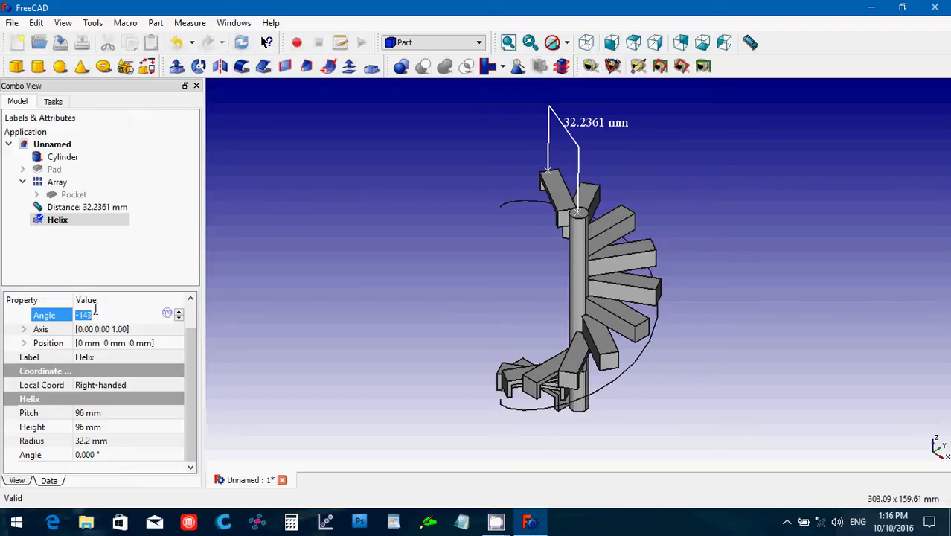
scroll(97, 311, down, 5)
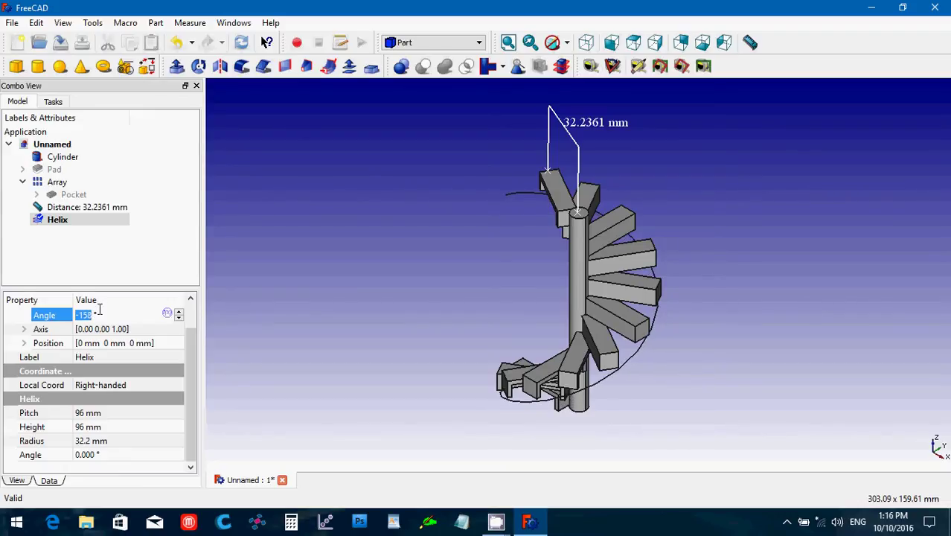
scroll(99, 312, down, 14)
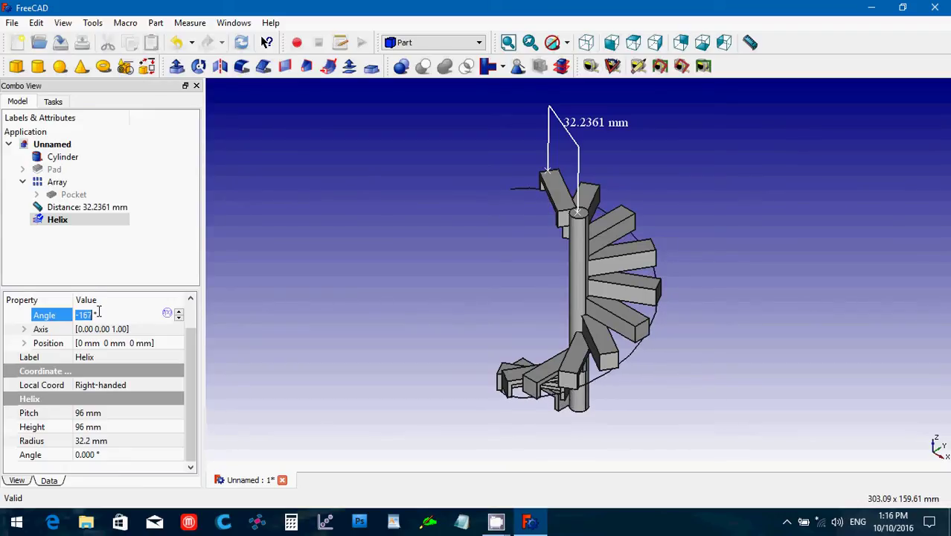
scroll(99, 312, down, 15)
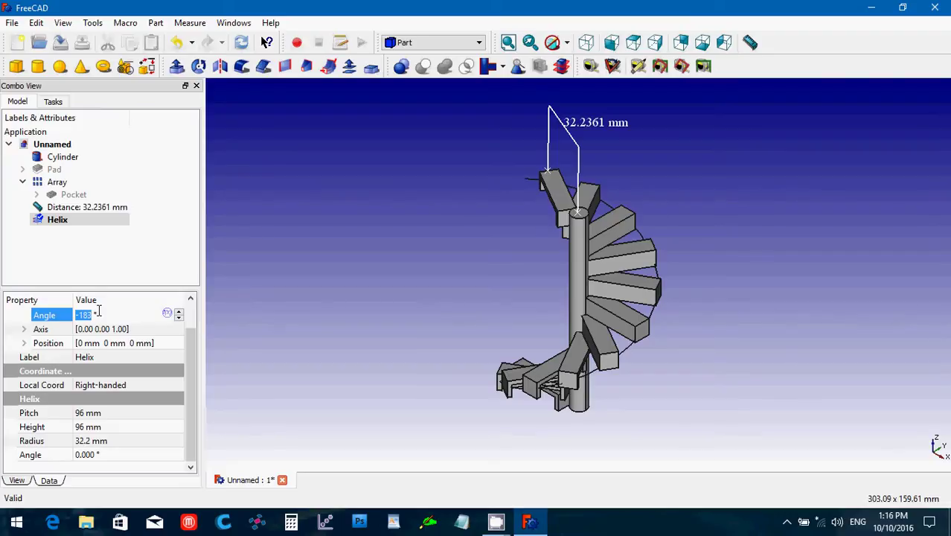
scroll(99, 312, down, 3)
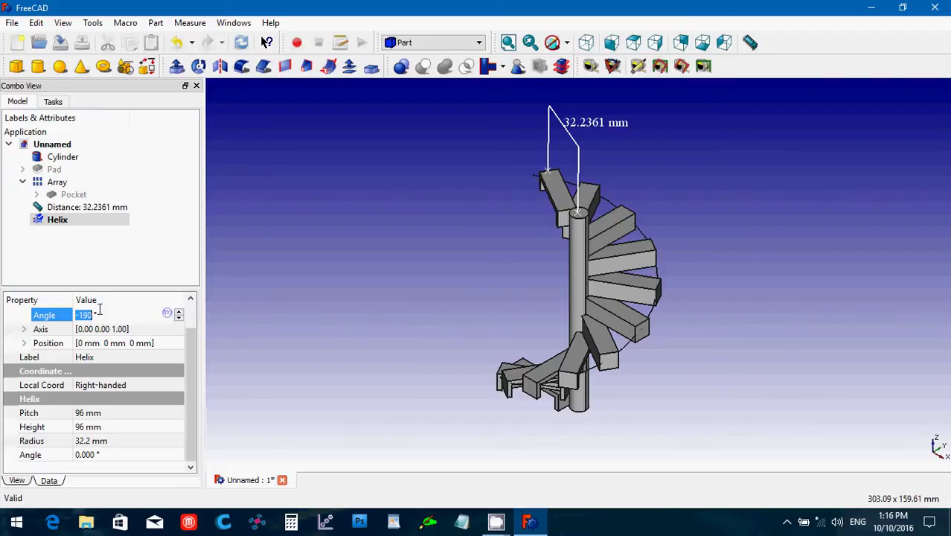
Check the helix against the steps from the top and side, and adjust its placement angle to -181°.
click(634, 43)
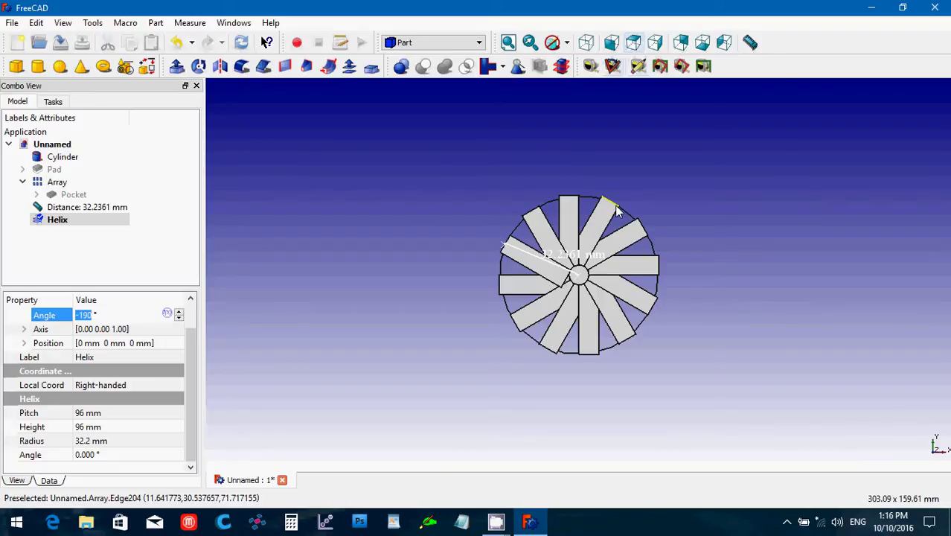
click(655, 43)
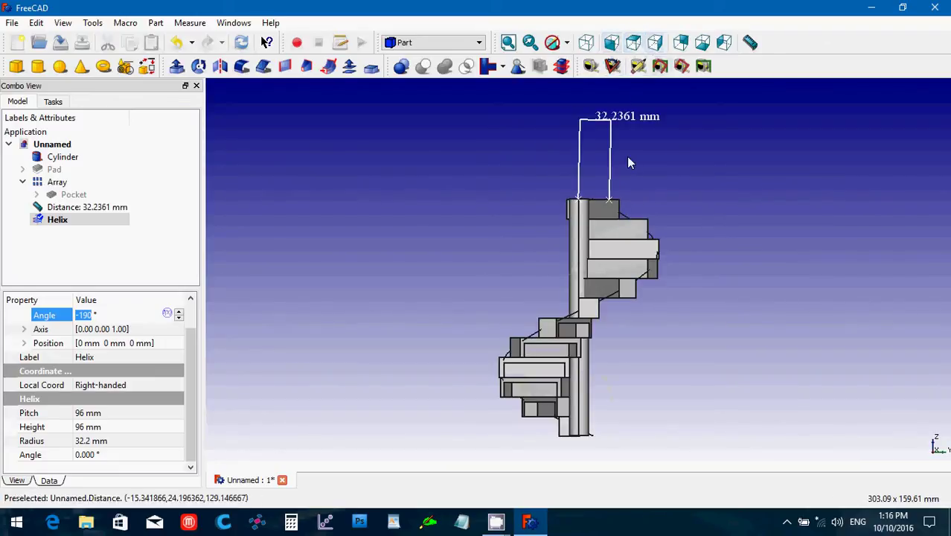
middle_drag(754, 316, 728, 240)
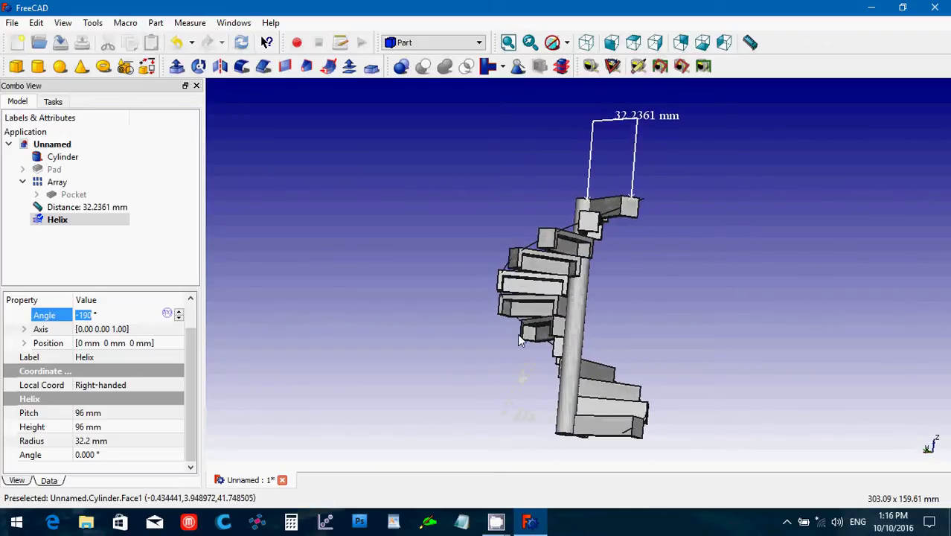
click(126, 315)
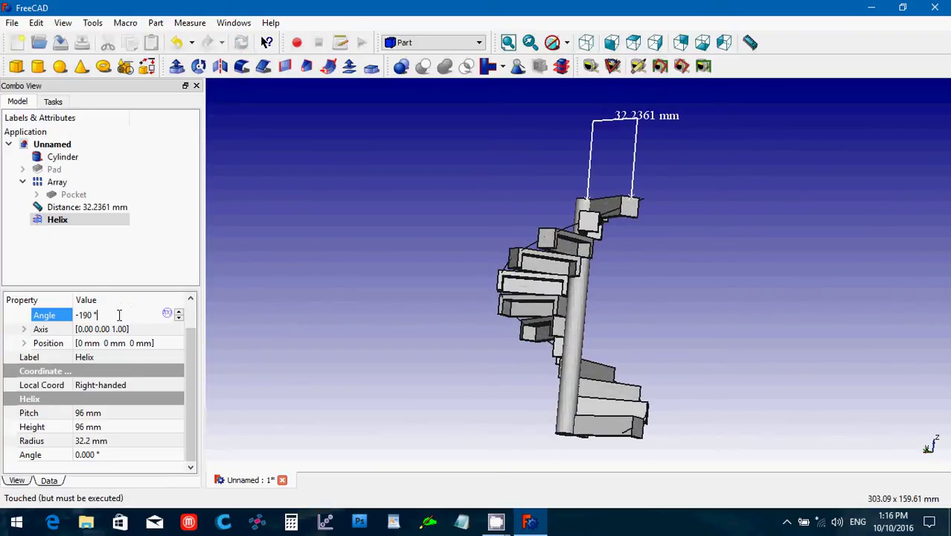
scroll(119, 311, up, 1)
scroll(119, 312, up, 1)
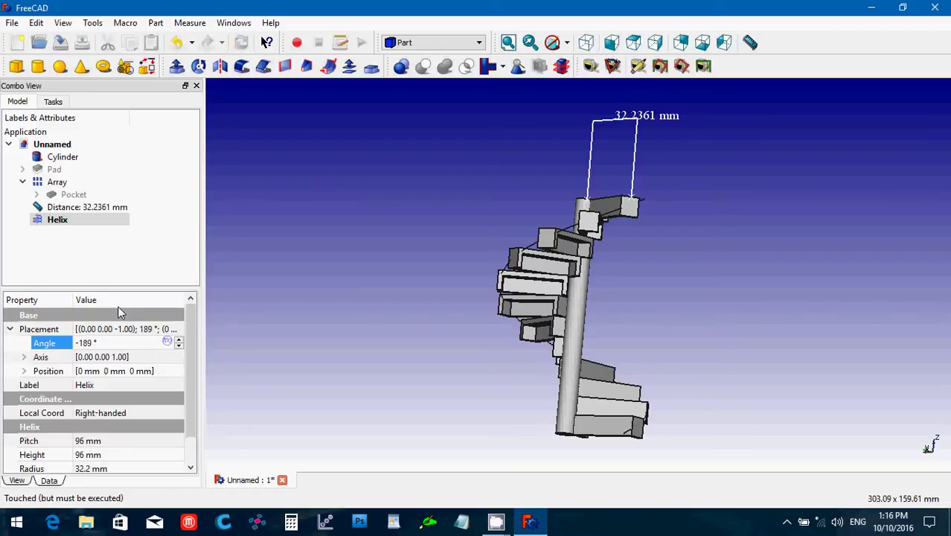
scroll(113, 343, up, 8)
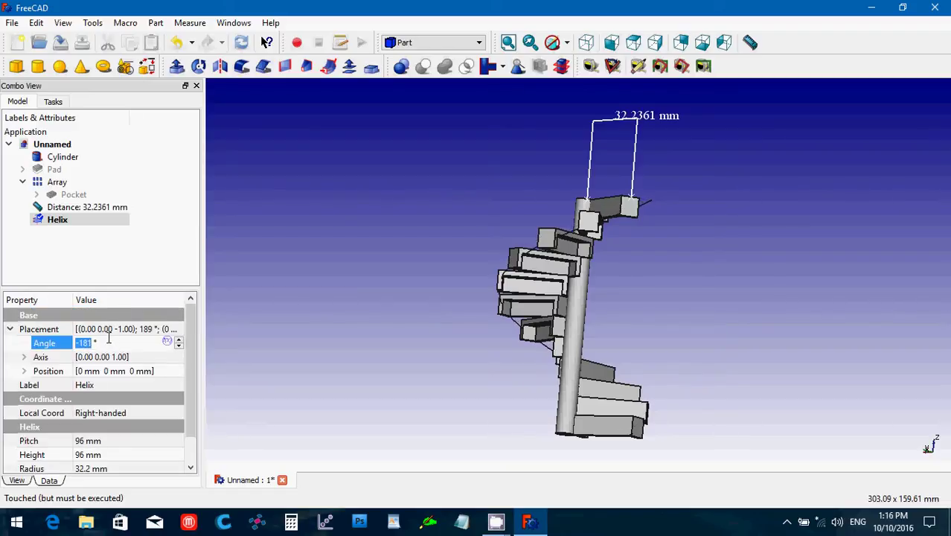
click(815, 305)
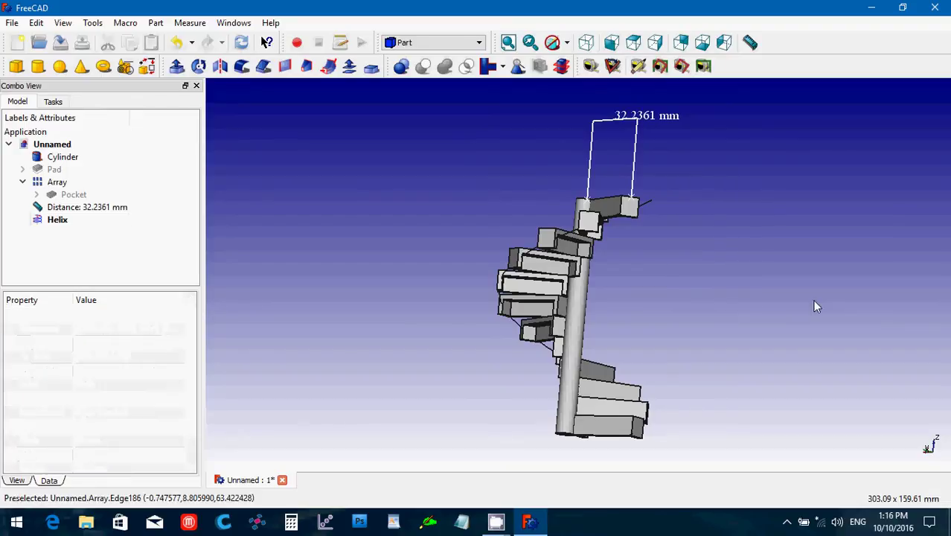
middle_drag(816, 305, 681, 281)
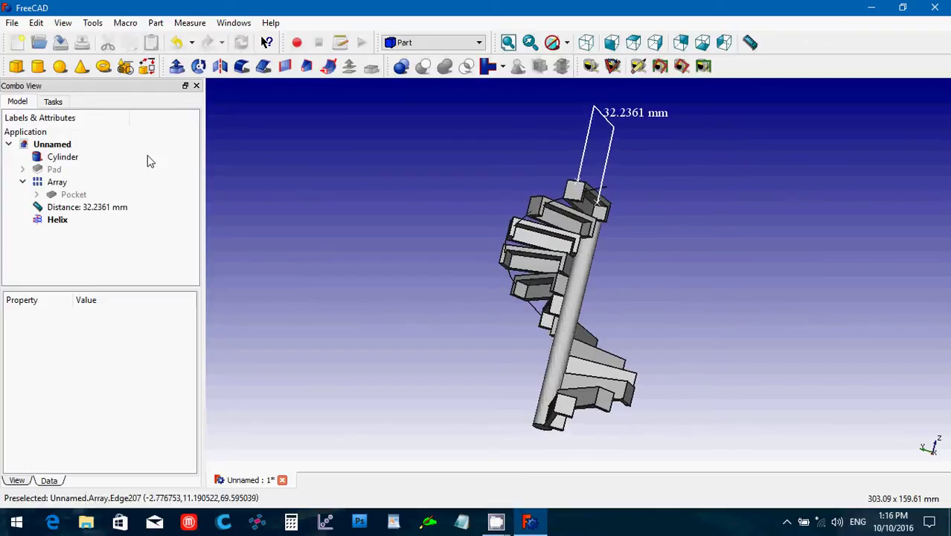
Try heights of 94, 90 and 92 mm for the helix to match its upper end to the top step.
click(57, 220)
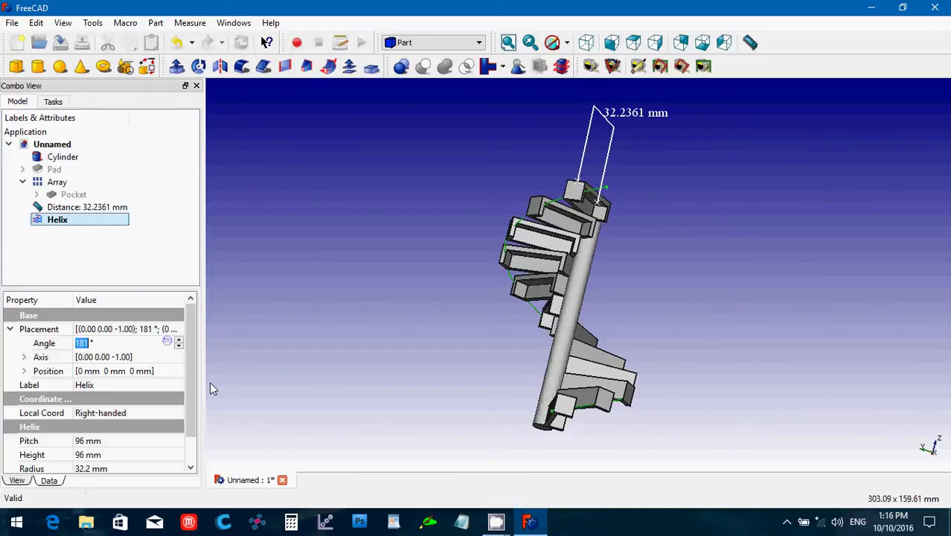
click(119, 455)
drag(109, 454, 77, 455)
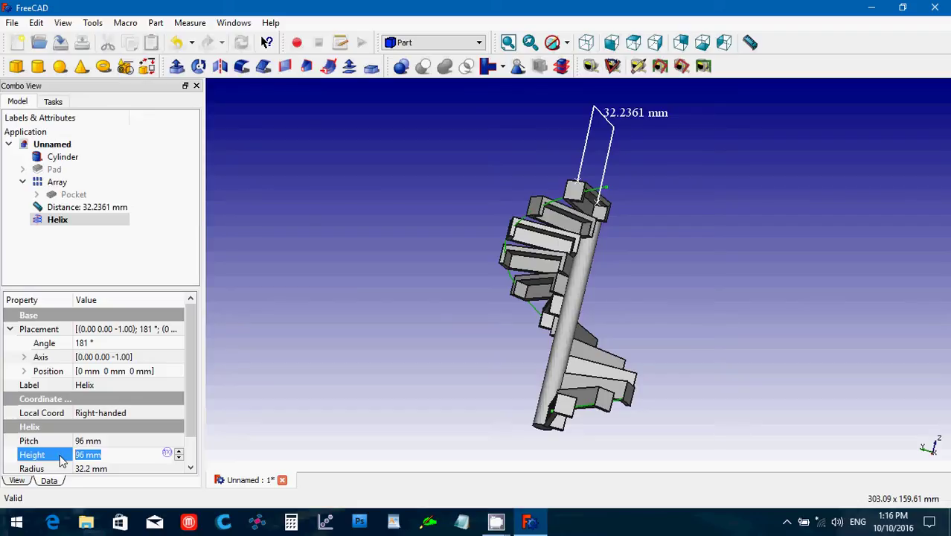
text(94)
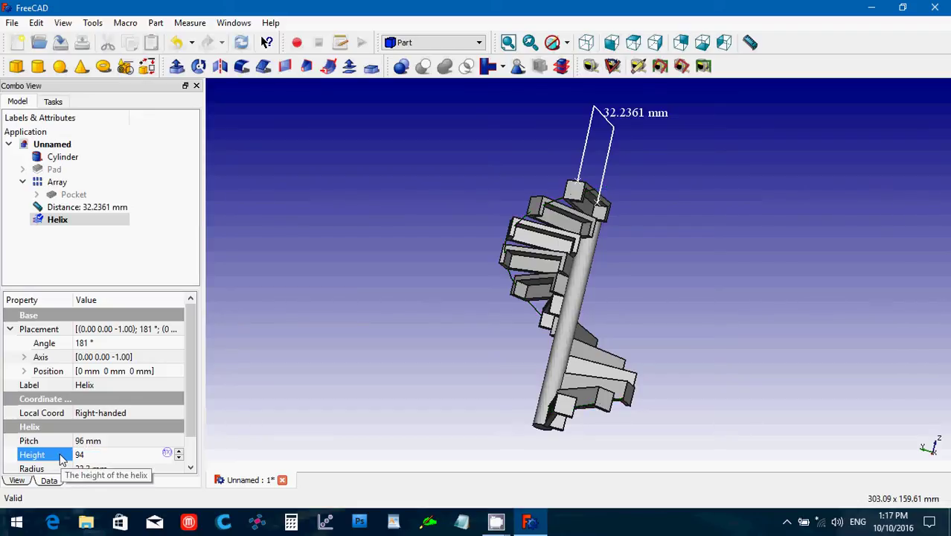
text(9)
key(BackSpace)
text(0)
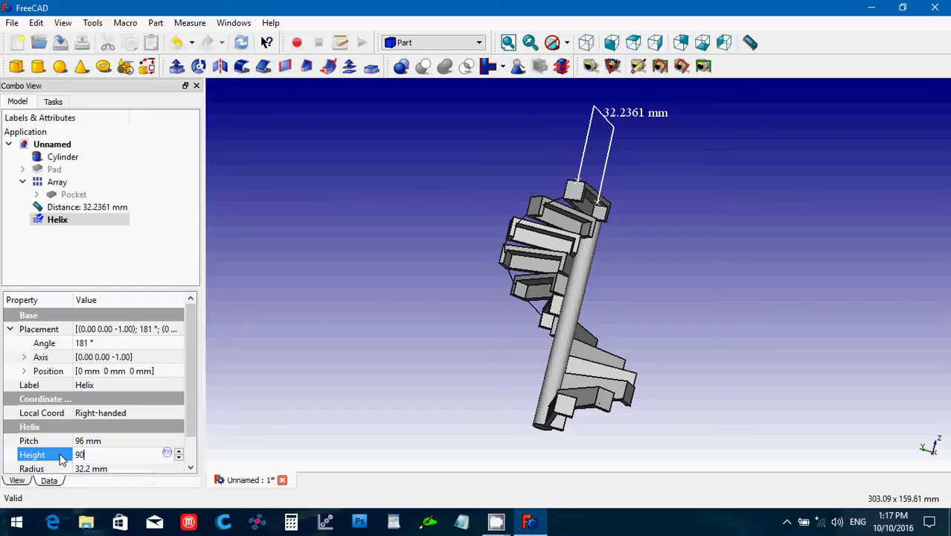
key(BackSpace)
text(2)
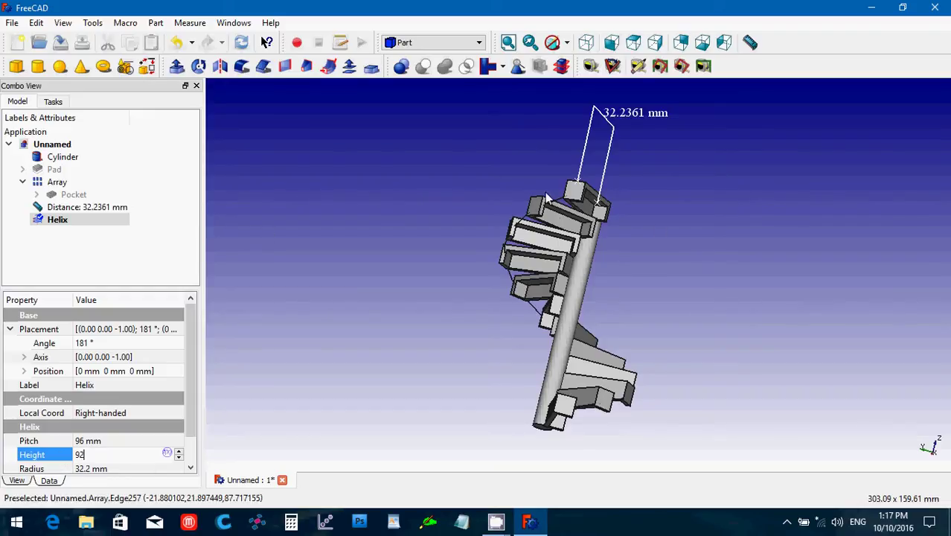
Set the helix height to 93 mm and deselect the helix.
middle_drag(551, 221, 475, 297)
scroll(534, 264, up, 5)
scroll(529, 268, up, 3)
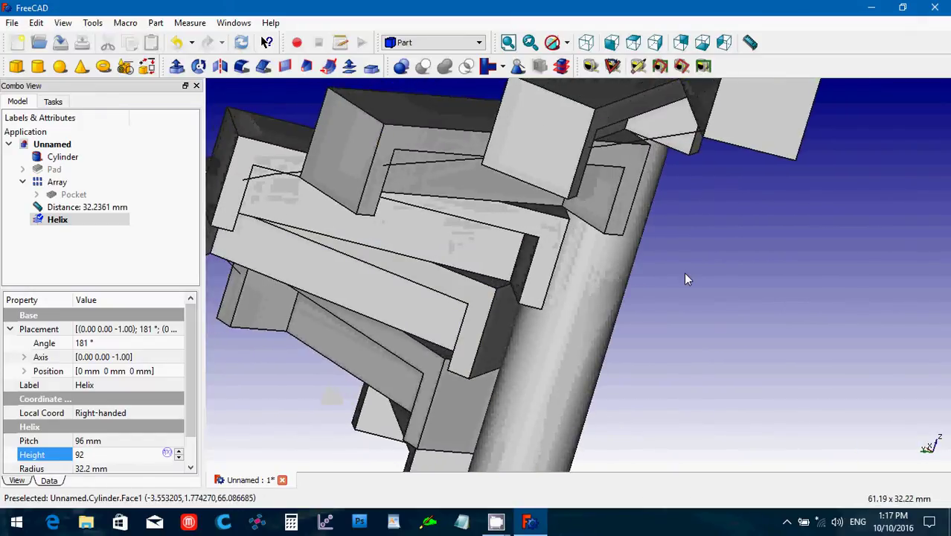
middle_drag(683, 276, 521, 313)
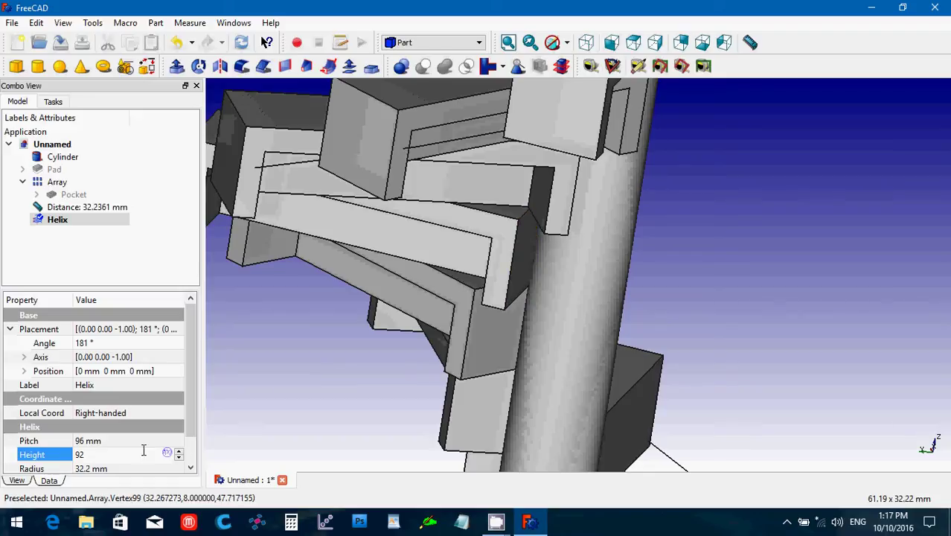
key(BackSpace)
text(3)
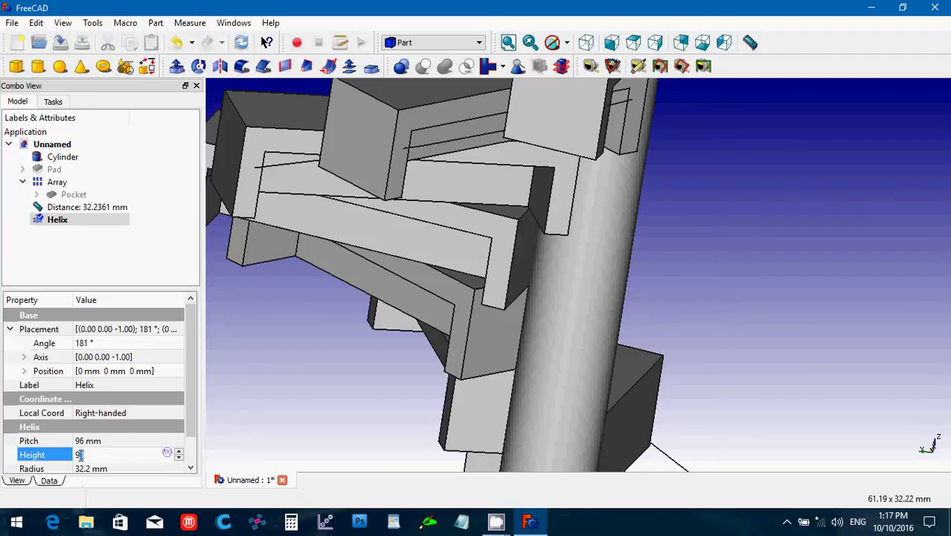
scroll(79, 455, down, 1)
click(256, 430)
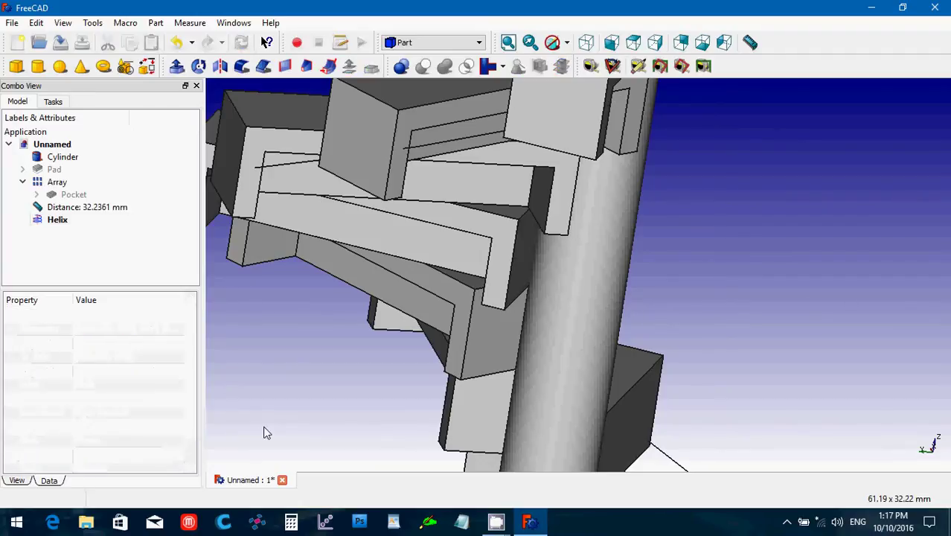
Hide the polar array of steps, keeping the cylinder and the helix displayed.
click(578, 43)
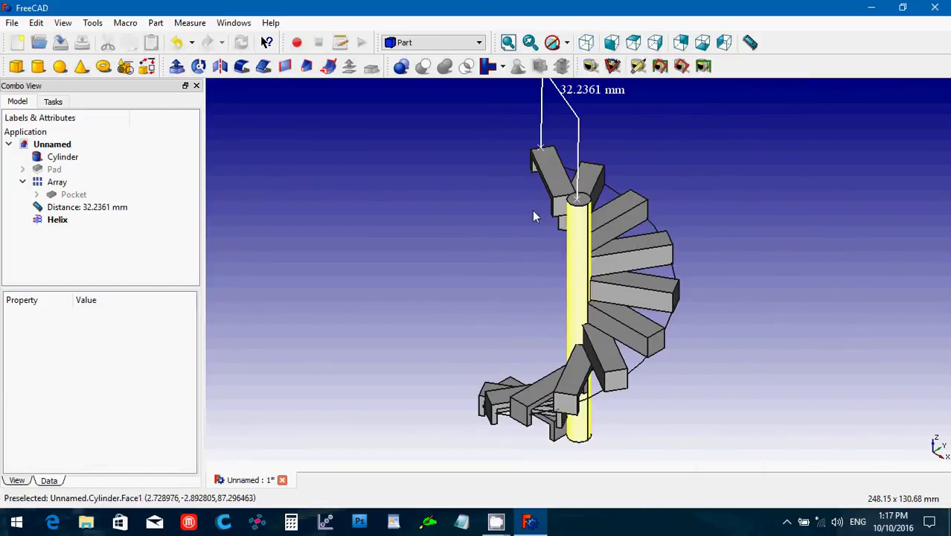
click(65, 184)
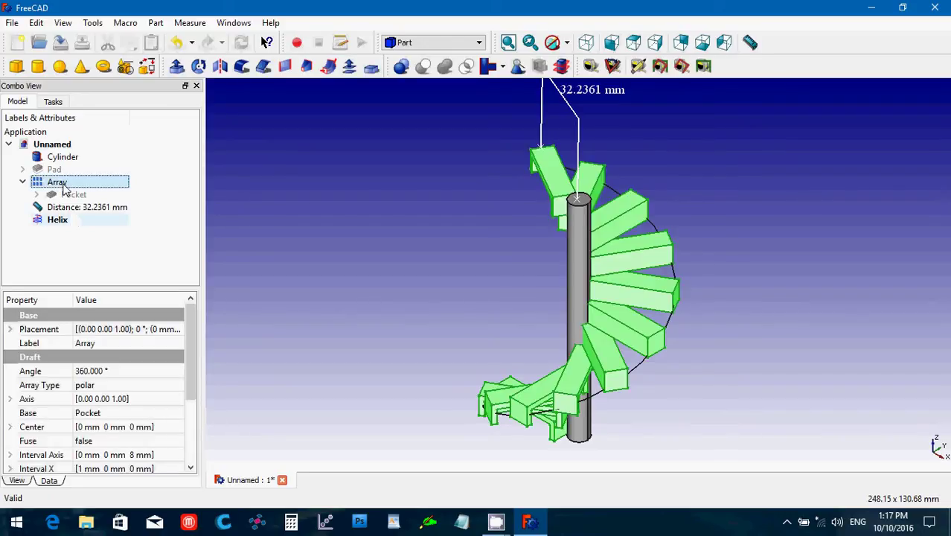
key(space)
click(290, 321)
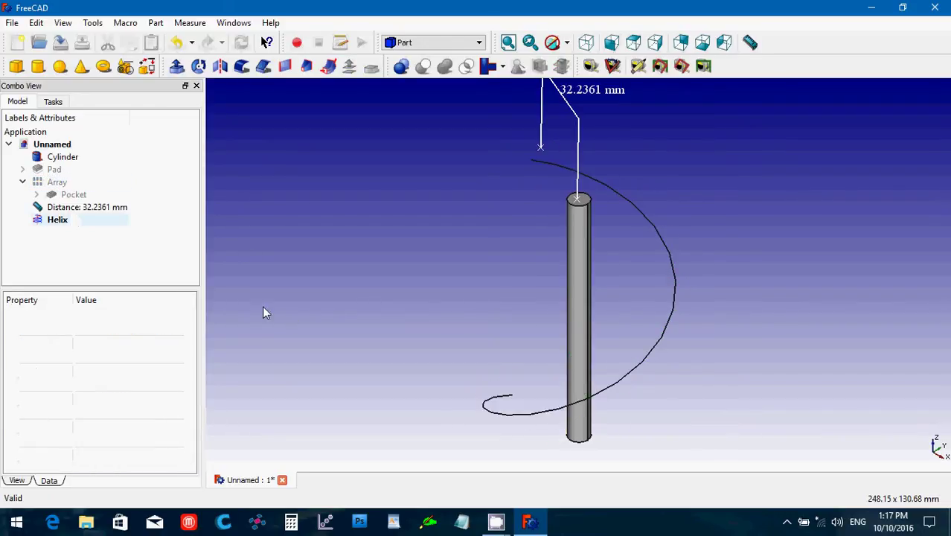
Switch to the Part Design workbench and start a new sketch on the XZ plane with the default 0 mm offset.
click(614, 45)
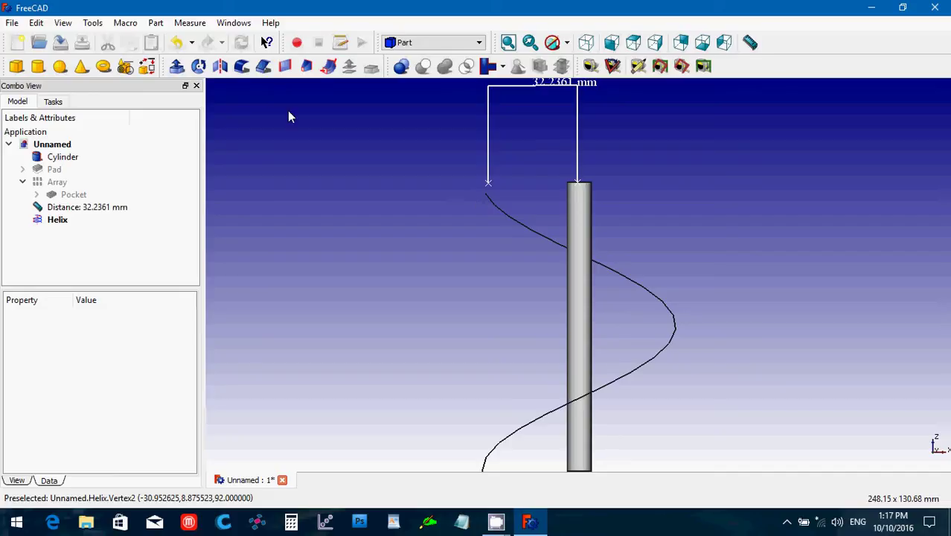
click(440, 45)
click(433, 193)
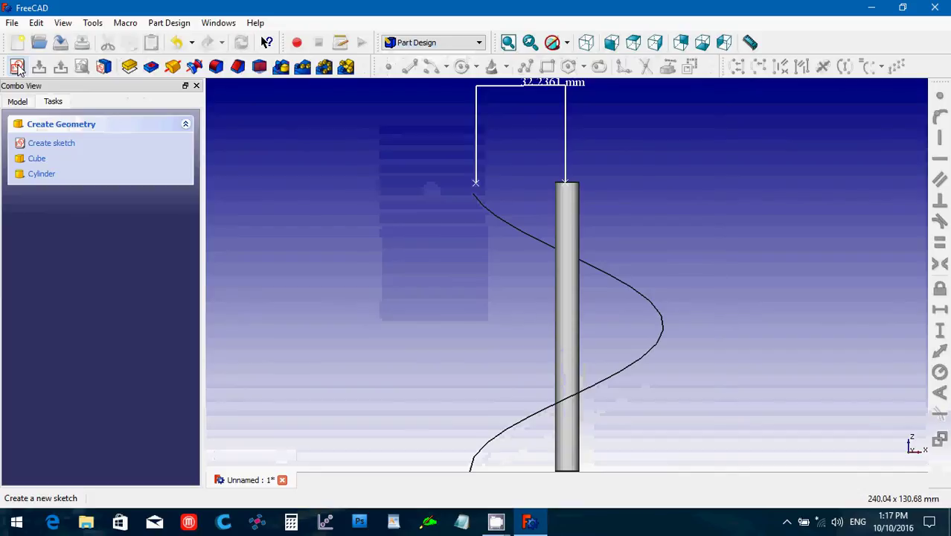
click(18, 68)
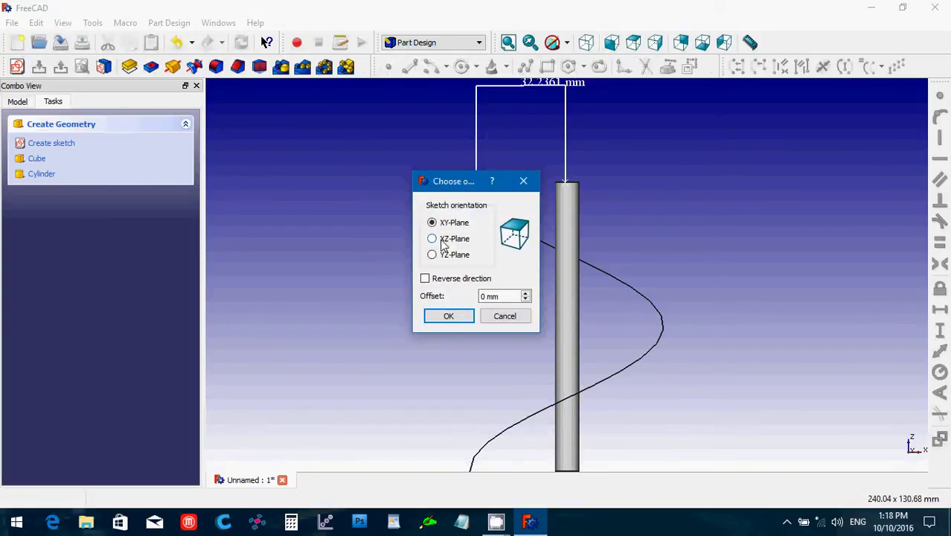
click(441, 241)
click(447, 317)
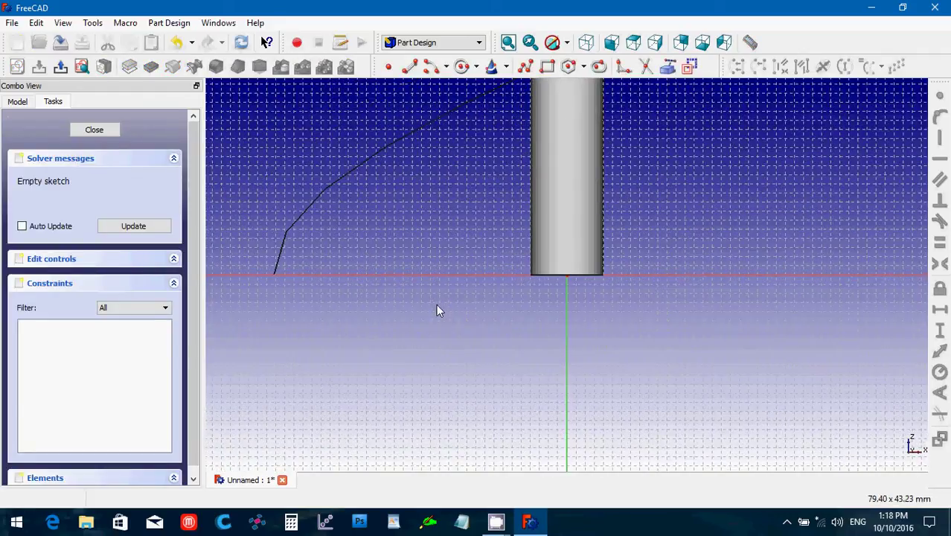
Sketch a nearly vertical line about 7.1 mm long, going up from the helix's lower end point on the horizontal axis.
key(Left)
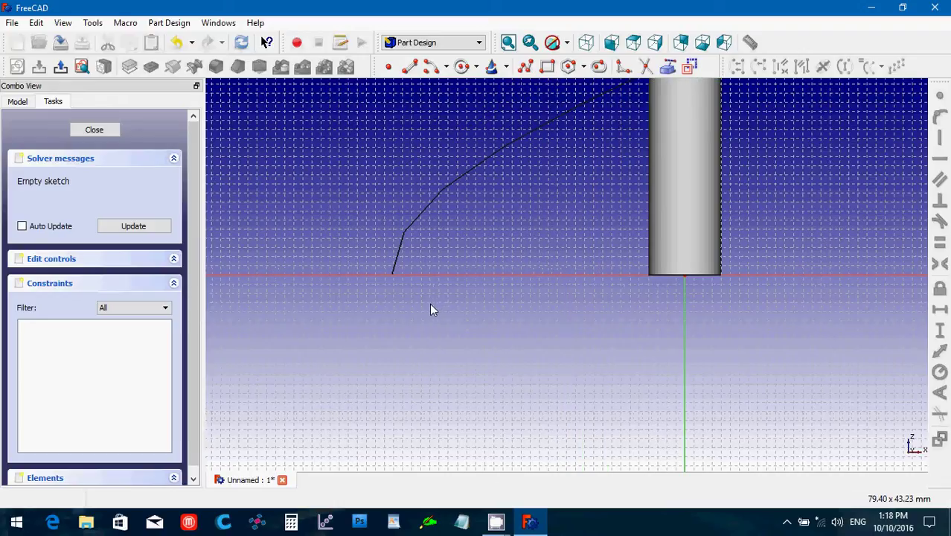
key(Left)
scroll(430, 306, up, 5)
key(Left)
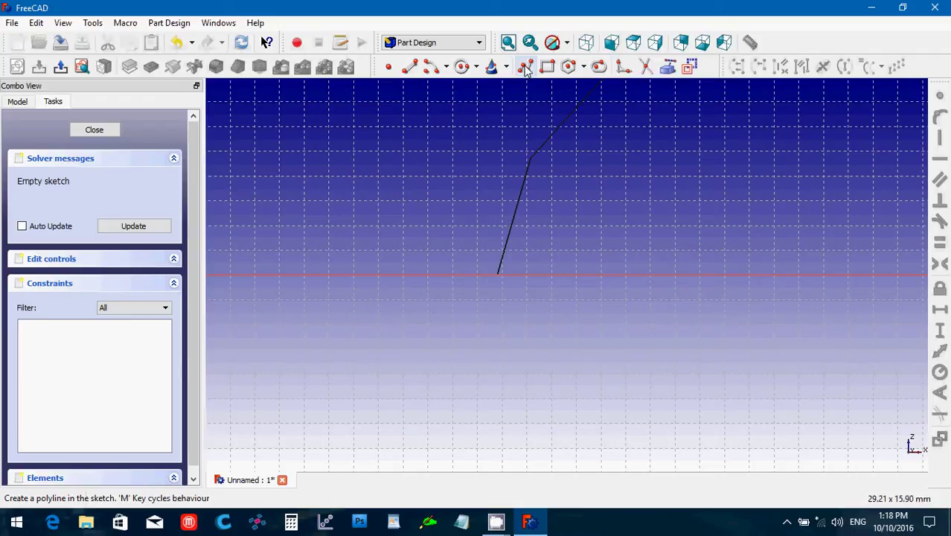
click(409, 67)
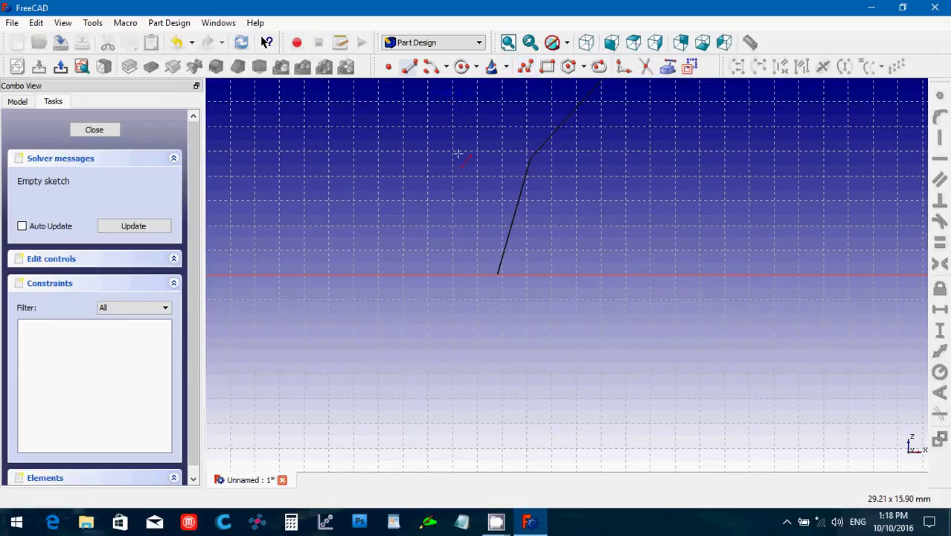
click(498, 273)
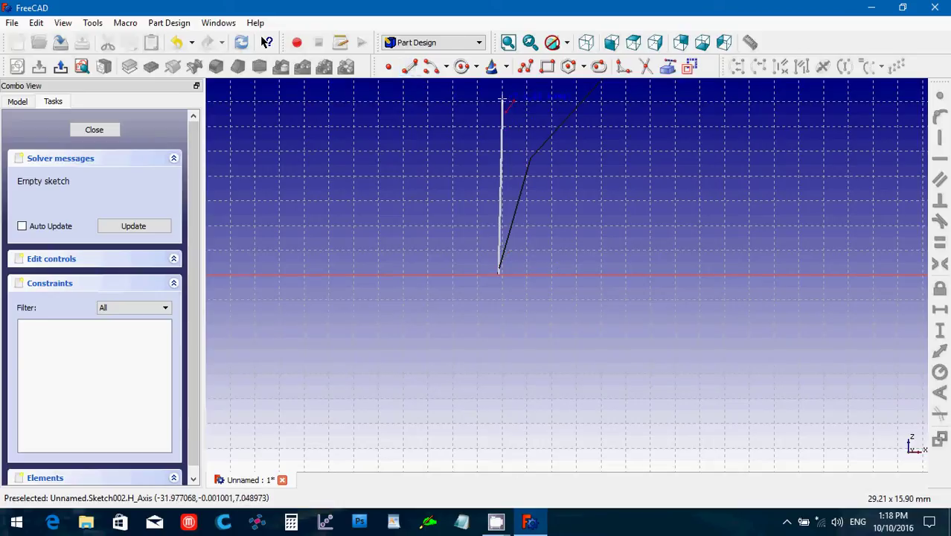
click(501, 100)
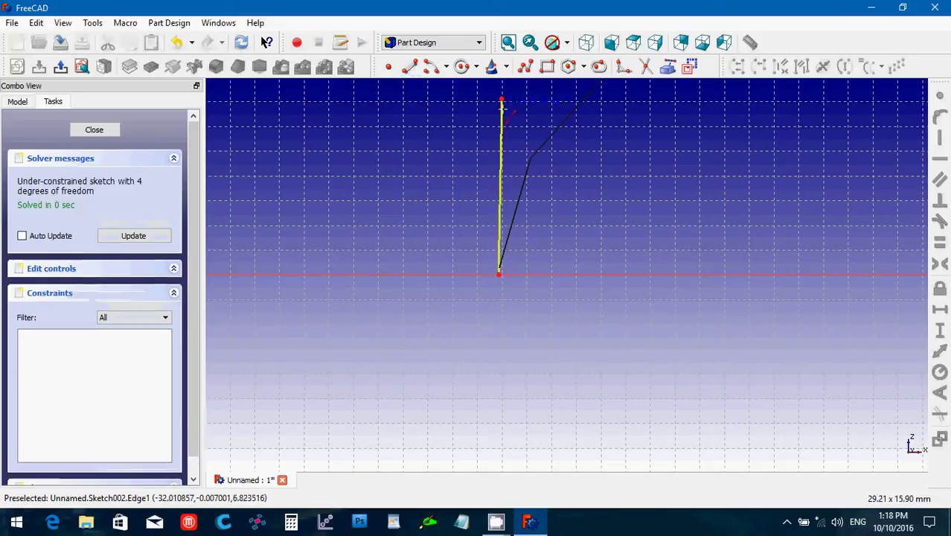
Constrain the sketched line to be vertical and set its vertical length to 8 mm.
click(502, 116)
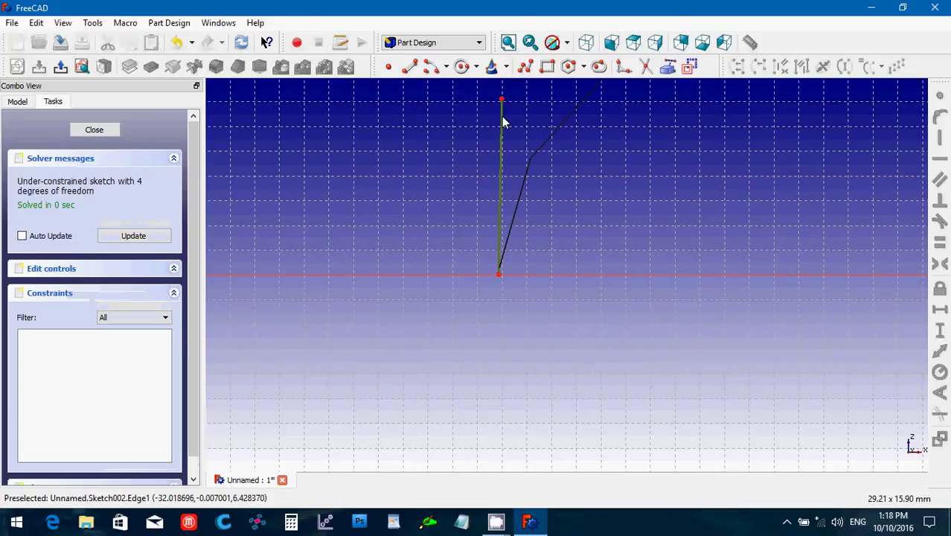
click(939, 138)
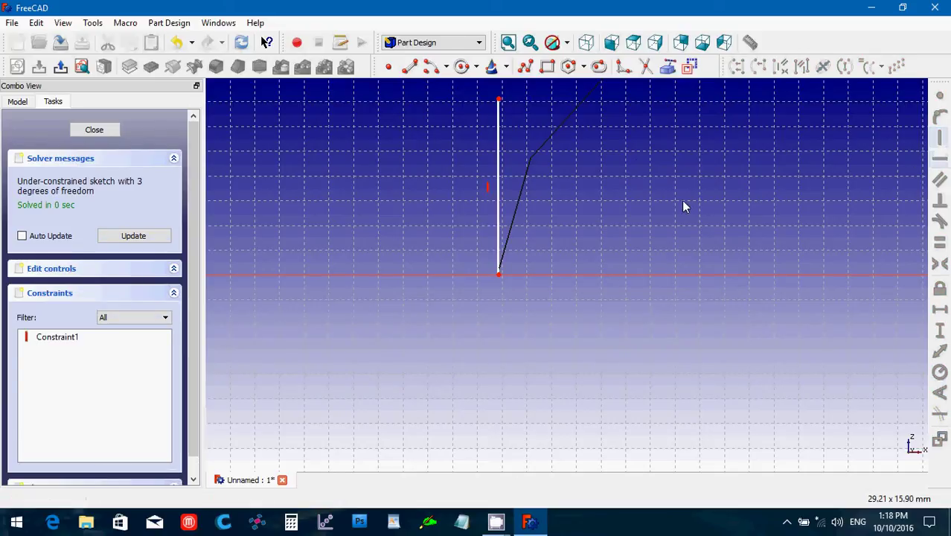
click(496, 214)
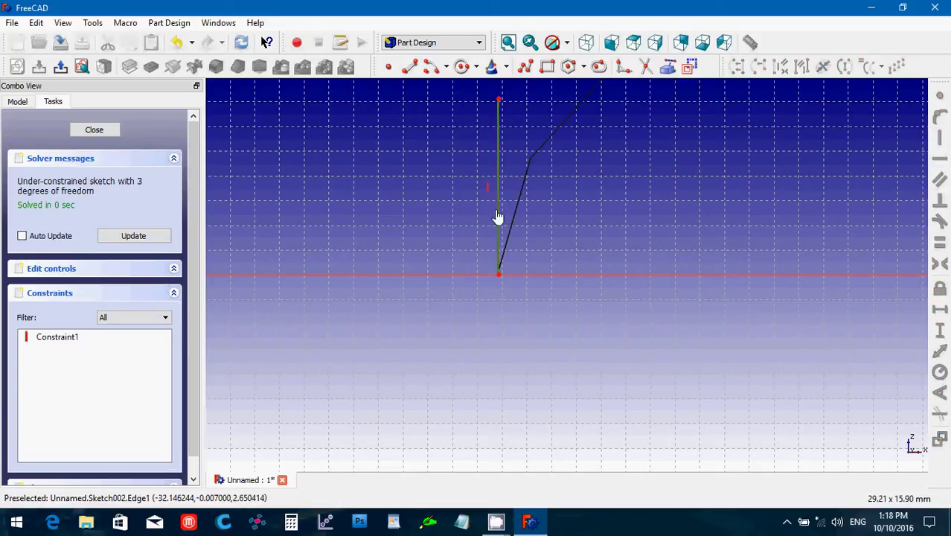
click(940, 330)
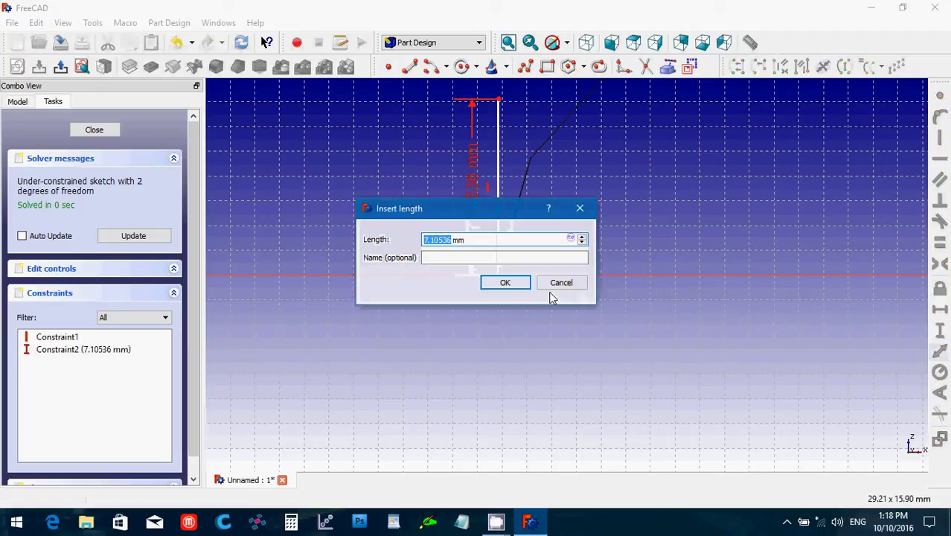
text(8)
click(506, 283)
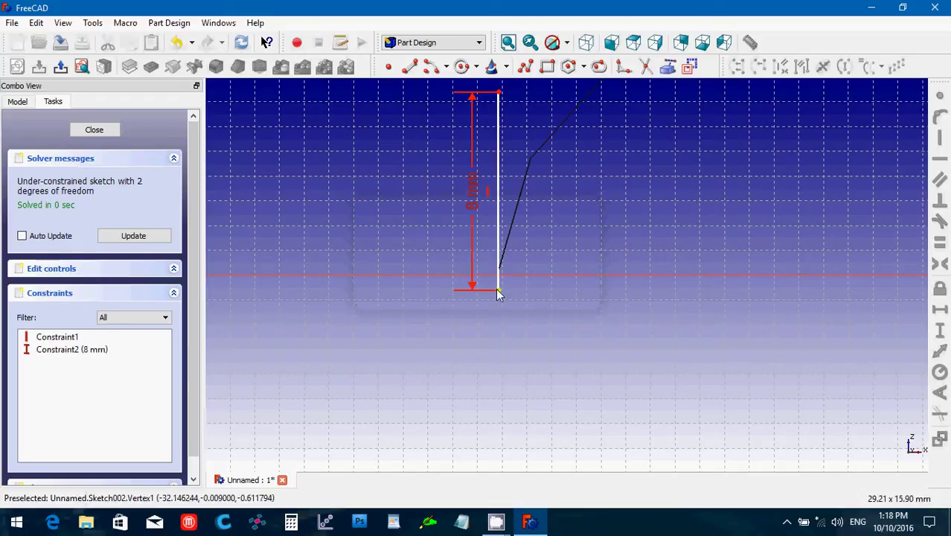
Constrain the line's lower end point to the horizontal axis at the helix's start, and move its 8 mm dimension to the cylinder side.
click(497, 290)
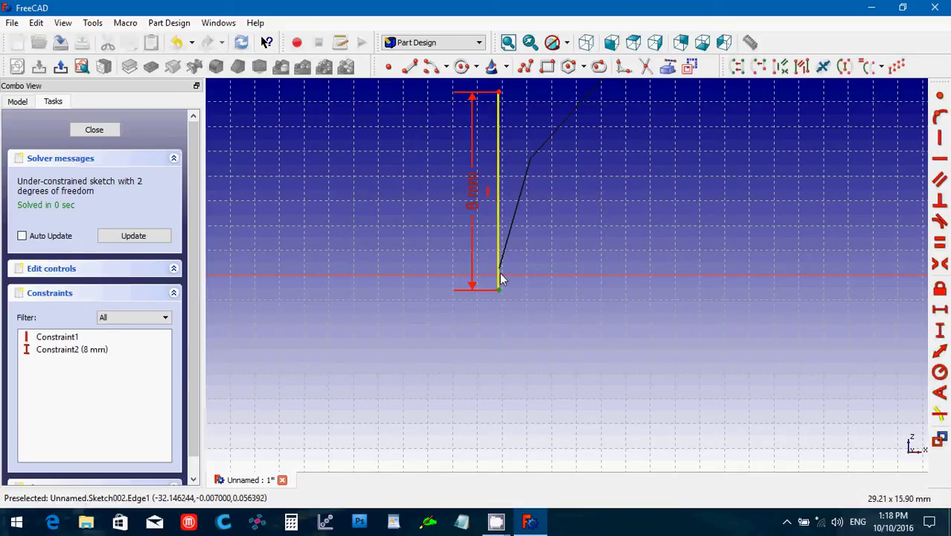
click(500, 276)
click(530, 331)
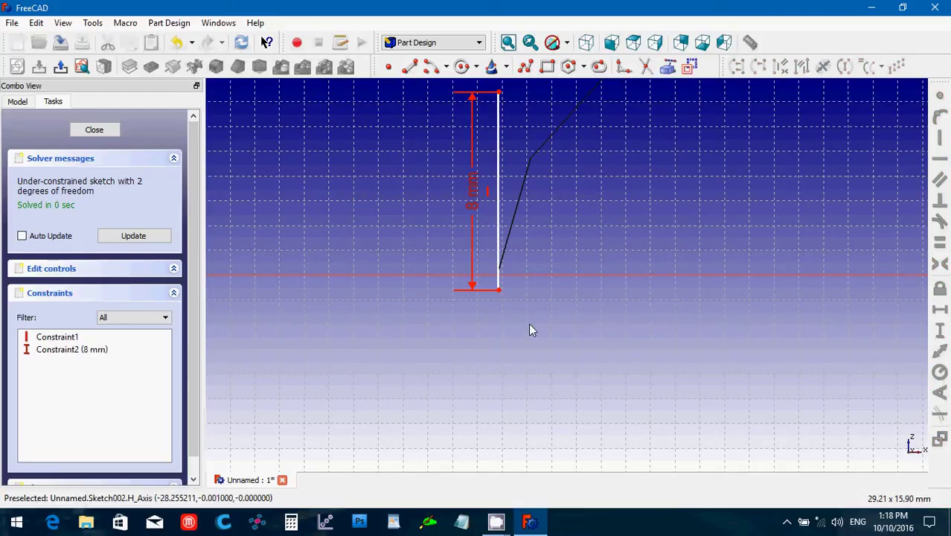
click(497, 289)
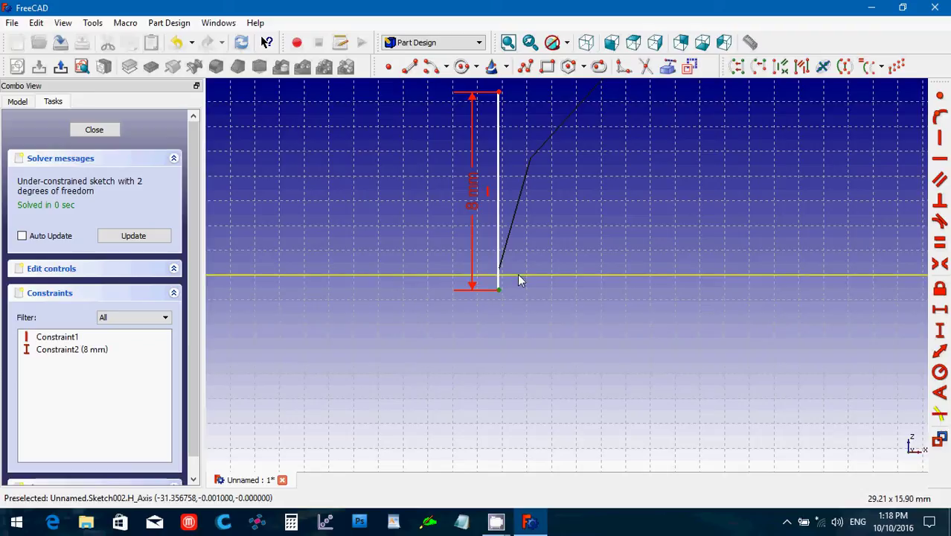
click(519, 277)
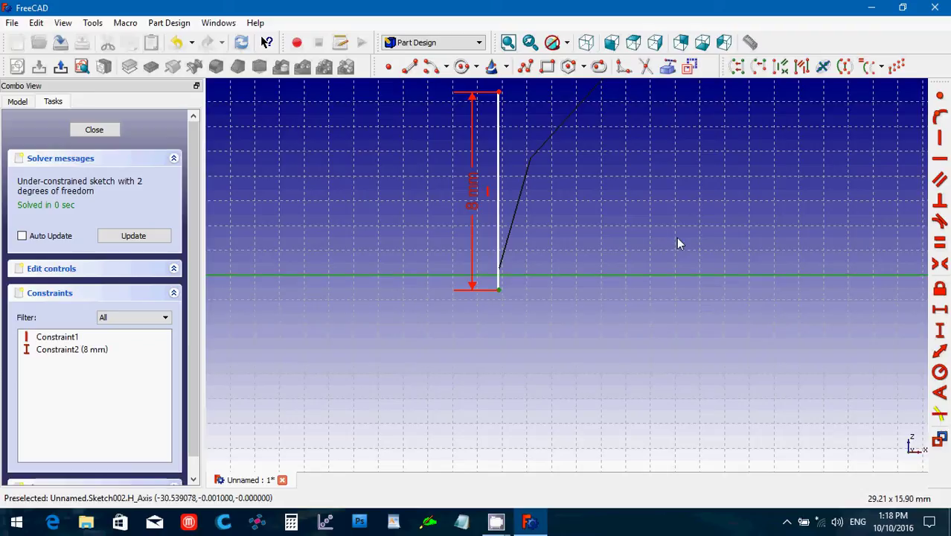
click(939, 119)
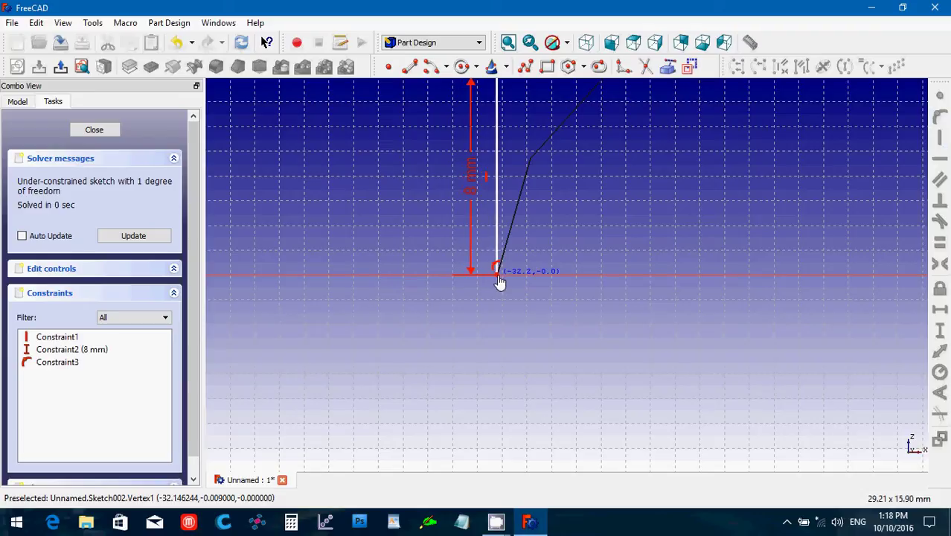
drag(500, 282, 491, 254)
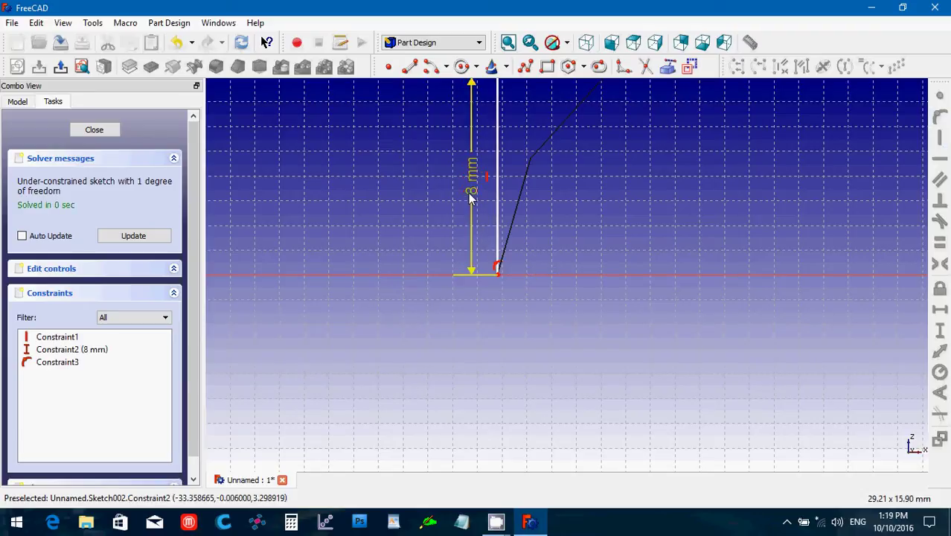
drag(468, 193, 559, 210)
scroll(564, 238, down, 2)
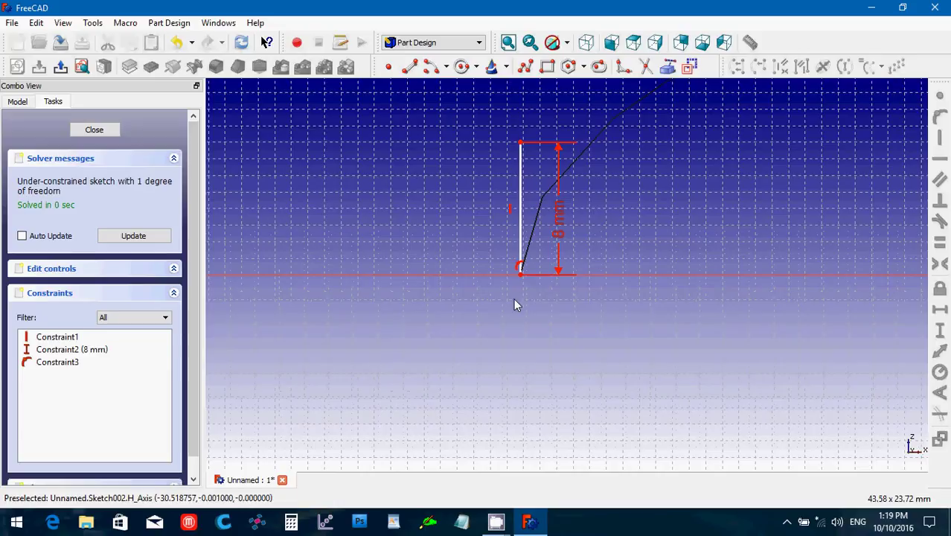
Draw an arc of about 4.1 mm radius by end points and rim point between the line's ends, bulging away from the cylinder.
click(446, 67)
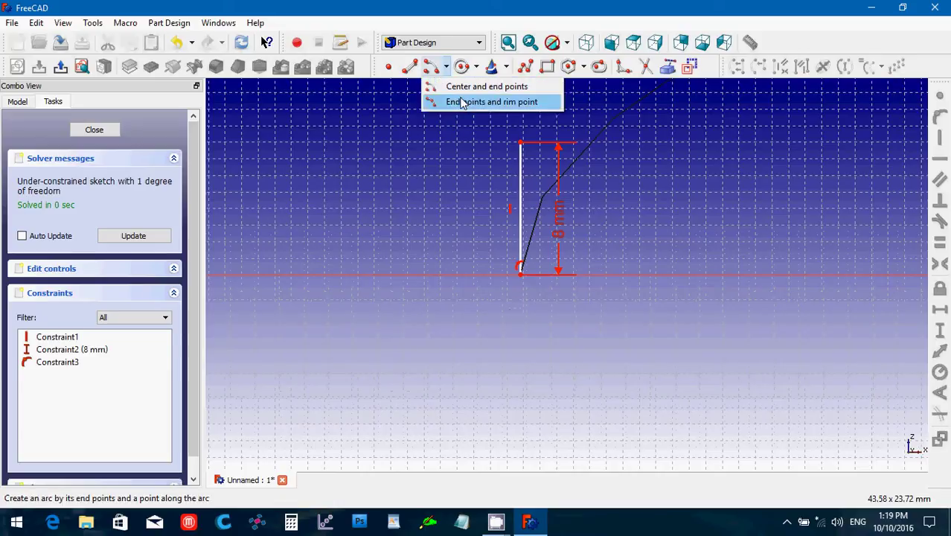
click(456, 100)
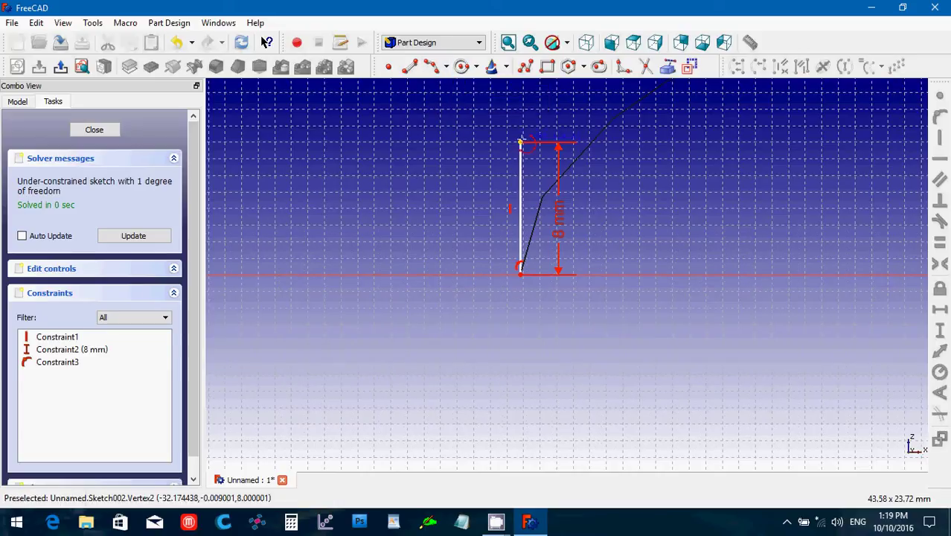
click(521, 142)
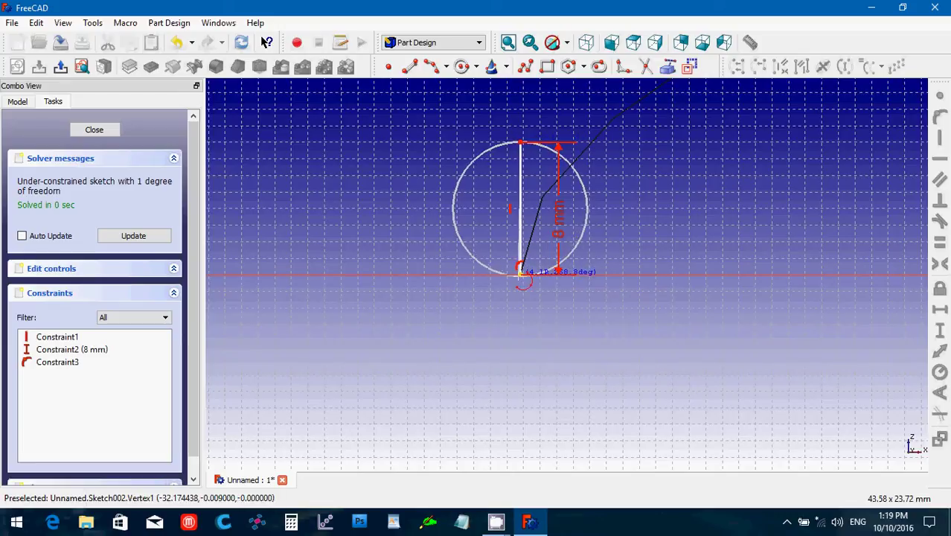
click(520, 272)
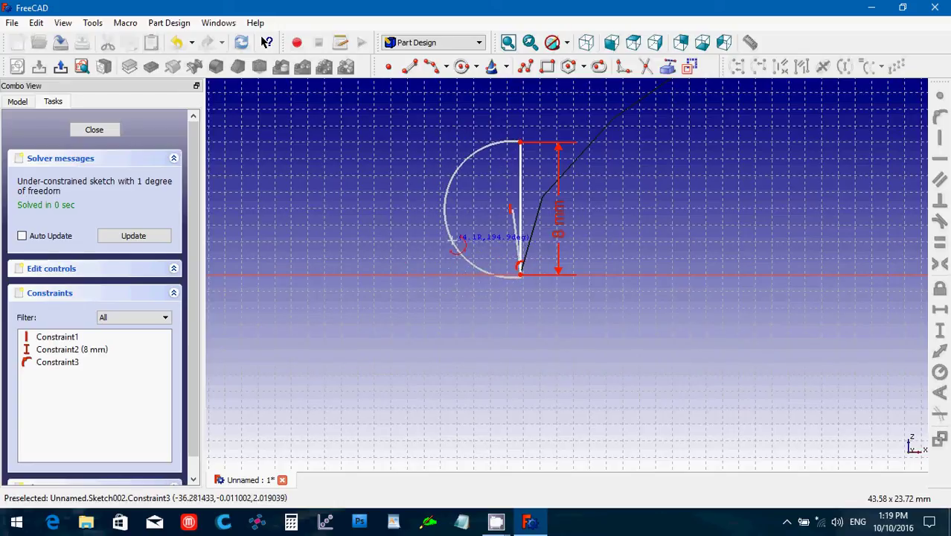
click(452, 243)
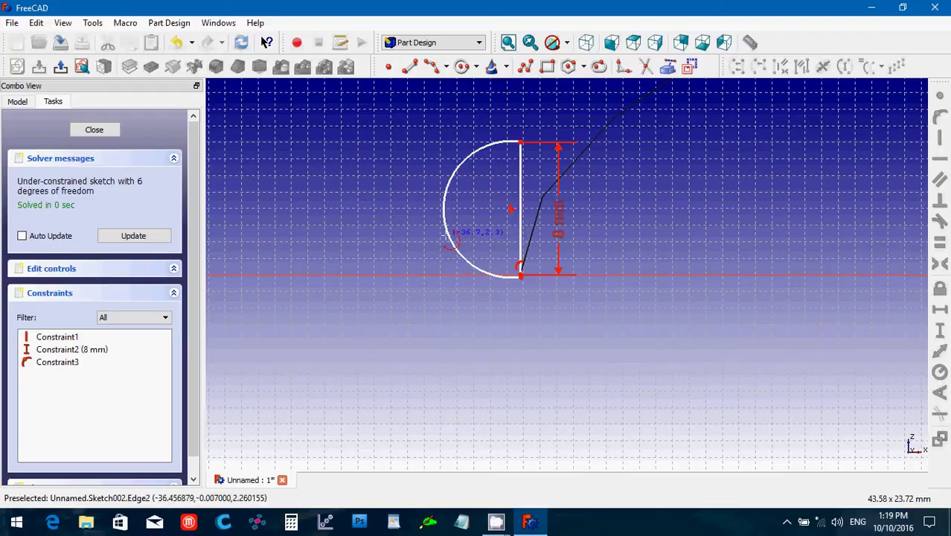
right_click(451, 239)
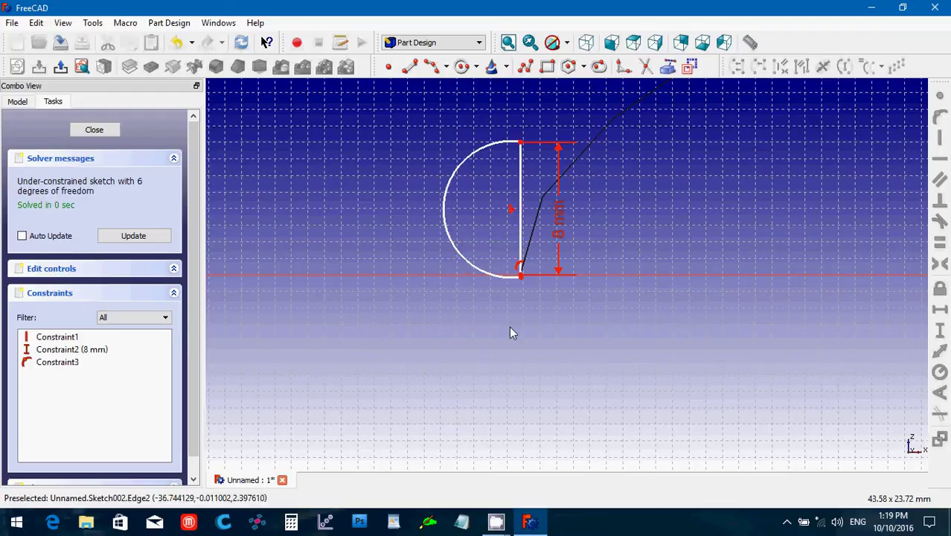
Make the arc's lower and upper end points coincident with the matching ends of the vertical line.
scroll(508, 320, up, 3)
drag(504, 302, 474, 265)
click(939, 106)
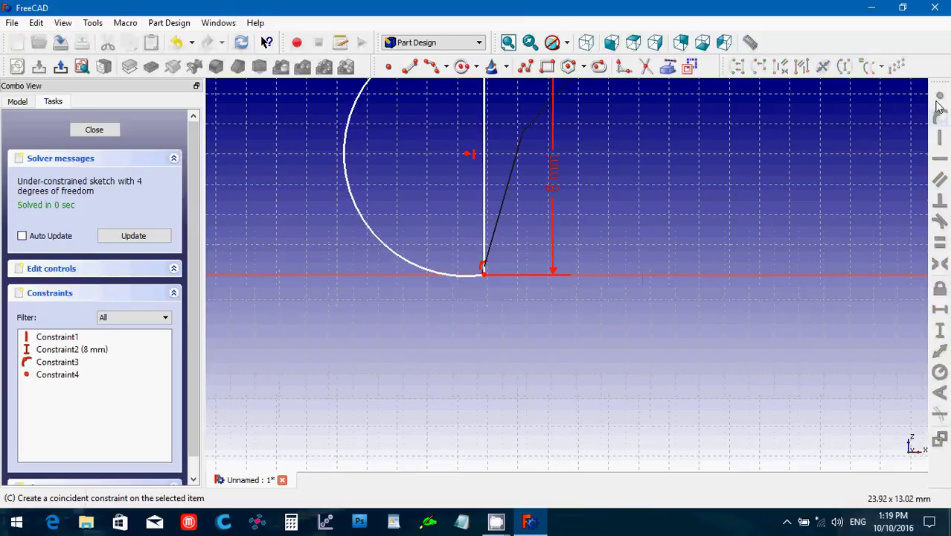
scroll(488, 334, down, 3)
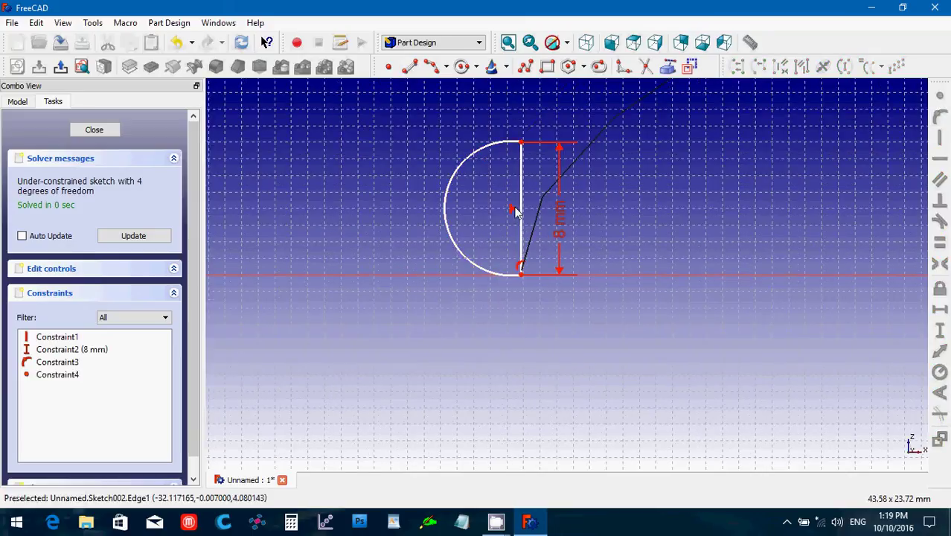
drag(513, 210, 506, 211)
drag(554, 121, 511, 159)
click(939, 95)
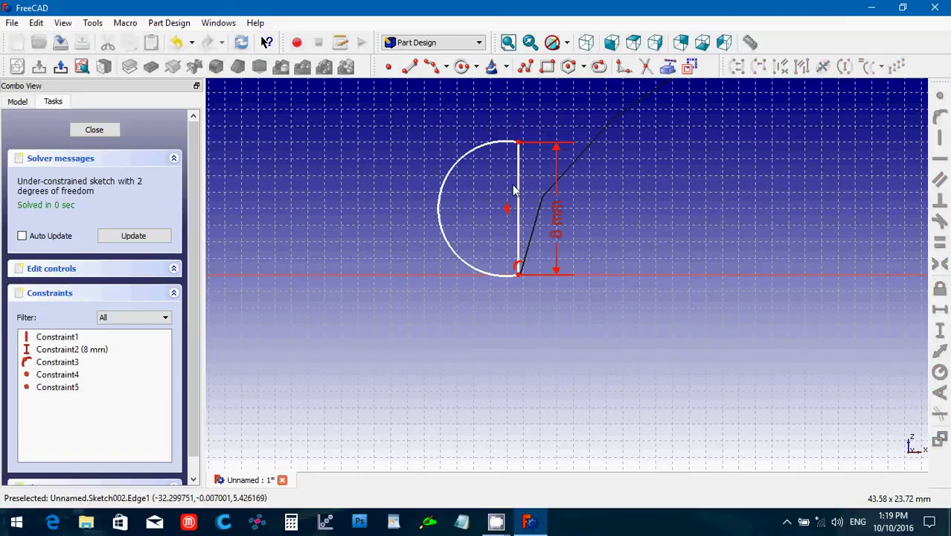
Shift the vertical line back onto the helix's start point and close the profile sketch.
drag(520, 190, 522, 190)
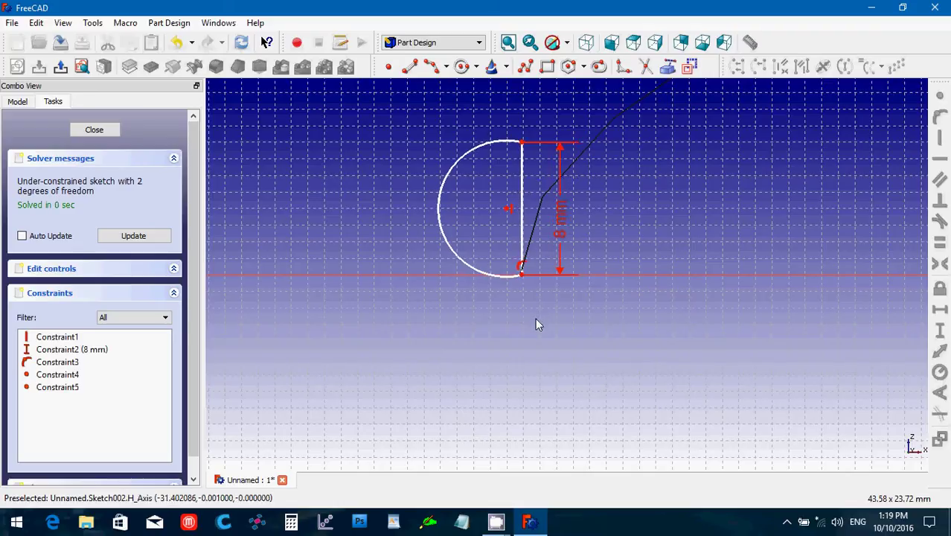
click(94, 130)
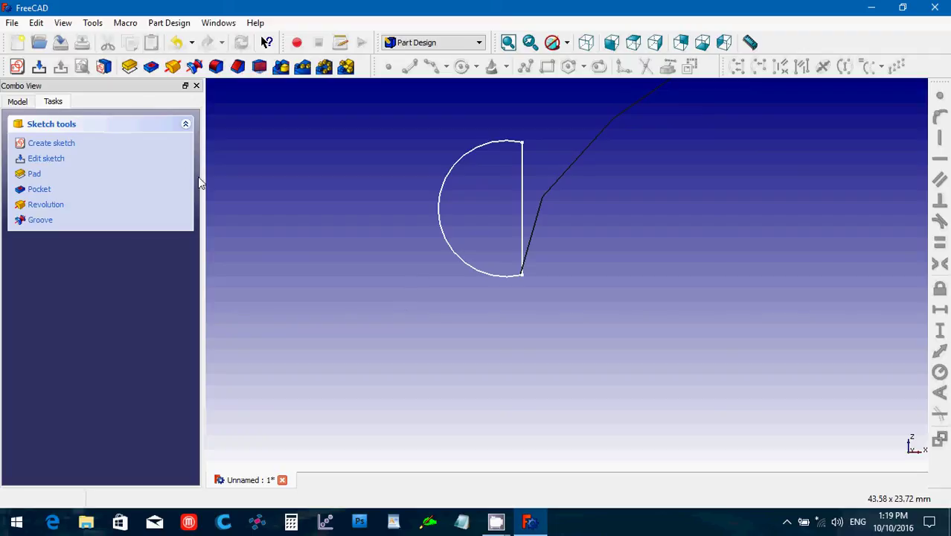
Switch from Part Design to the Part workbench after checking the half-round sketch in the model tree.
click(15, 102)
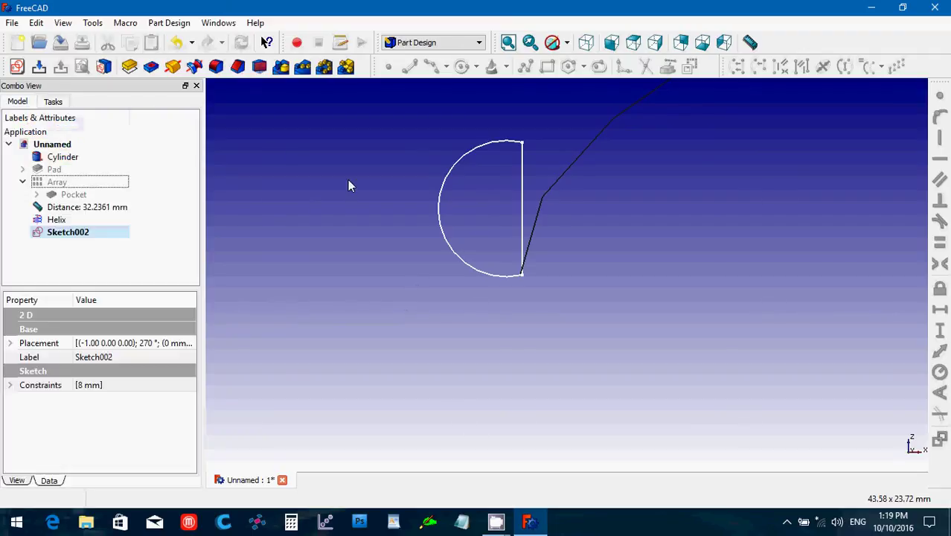
click(271, 165)
click(59, 235)
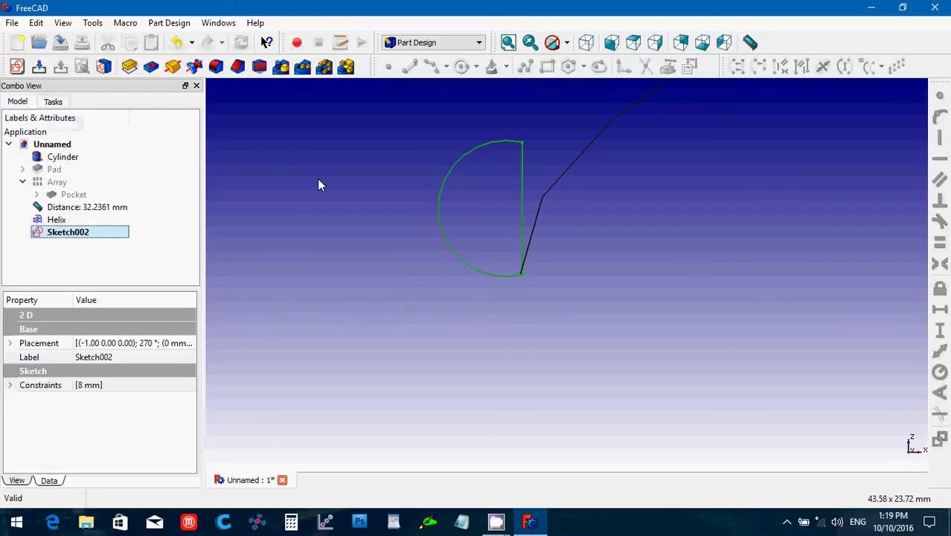
click(358, 178)
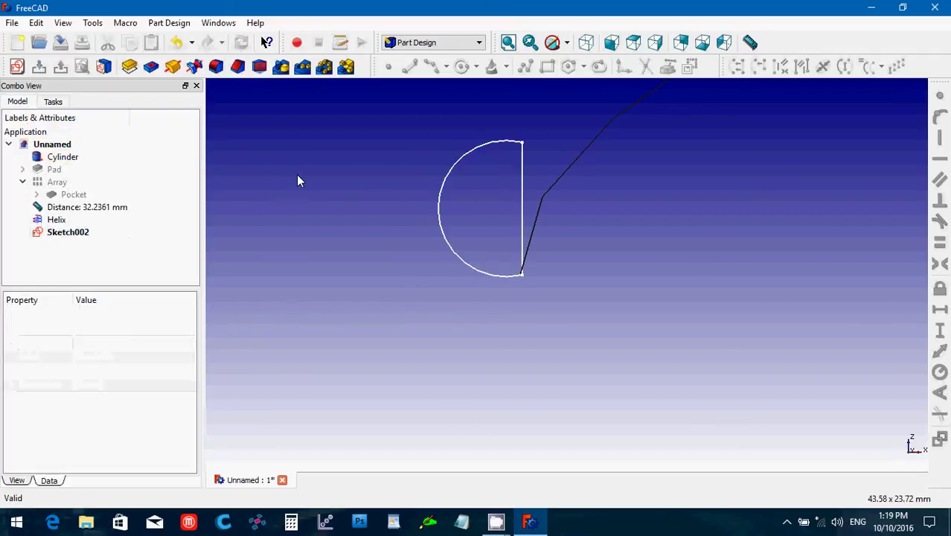
click(422, 41)
click(437, 203)
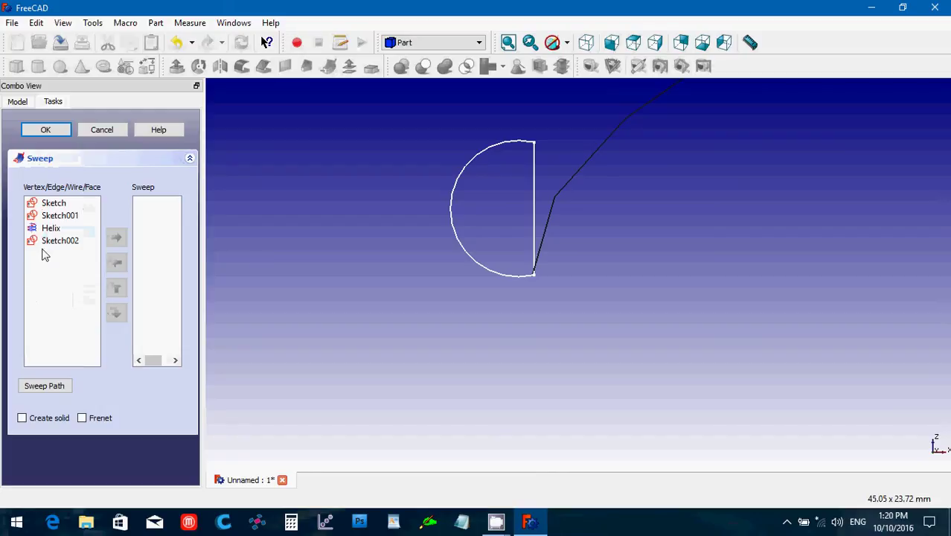
Set up a Sweep with the half-round sketch Sketch002 as its profile, enabling Create solid and Frenet.
click(47, 243)
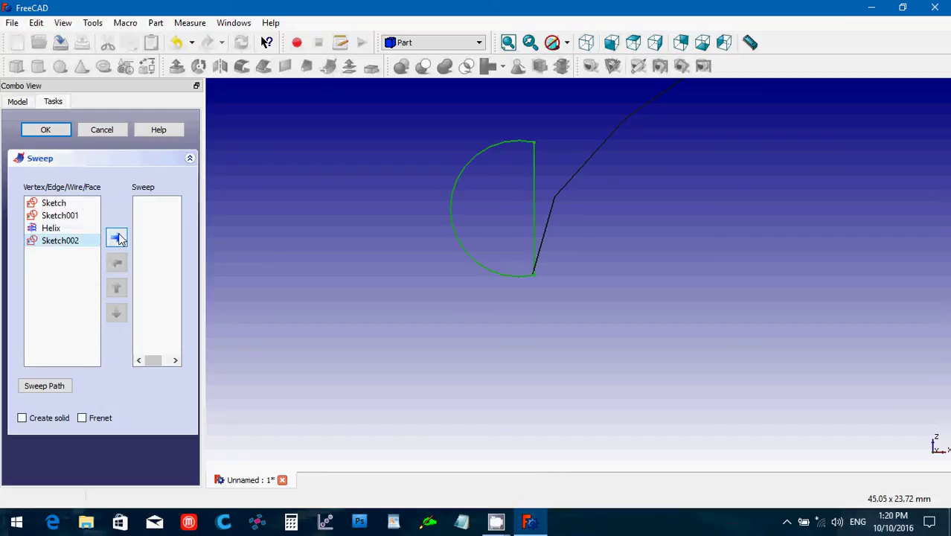
click(116, 237)
click(22, 418)
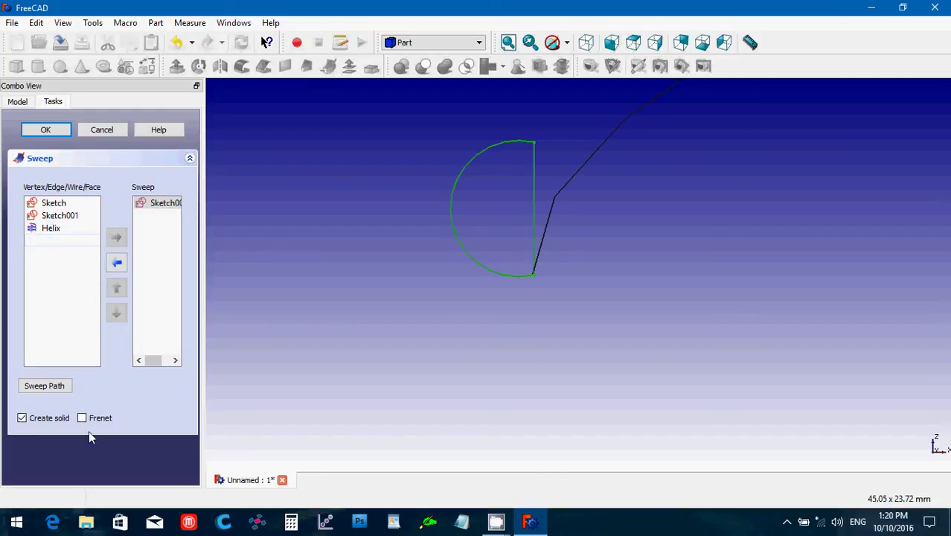
click(83, 418)
Select the Helix as the sweep path and create the handrail sweep.
click(12, 102)
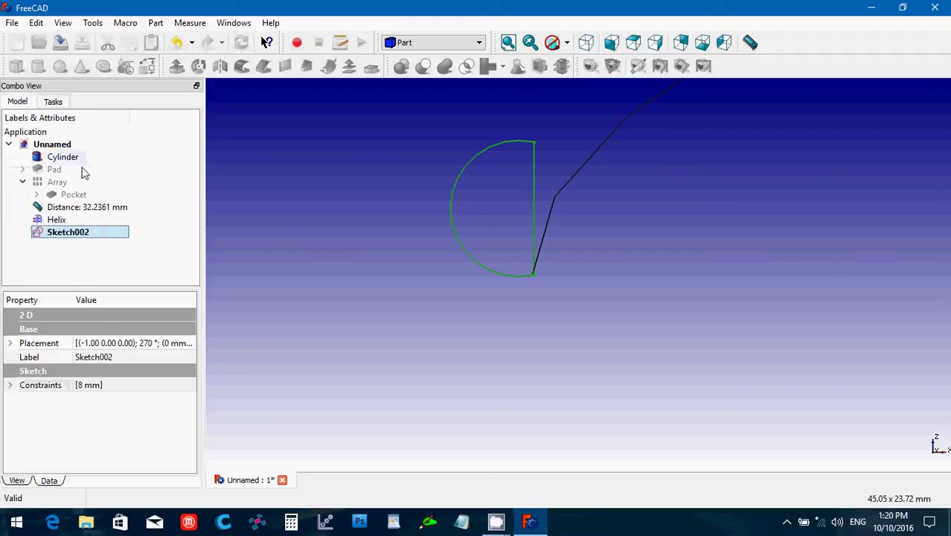
click(80, 221)
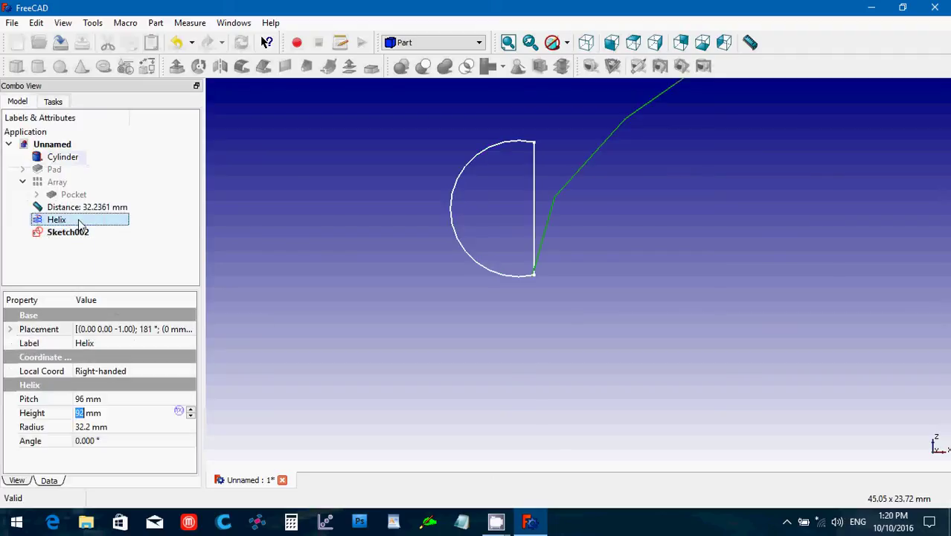
click(62, 104)
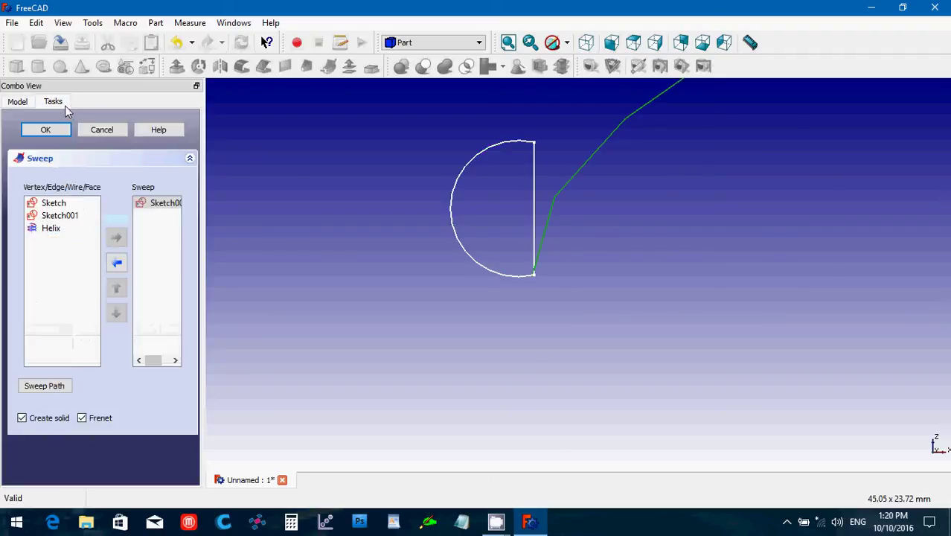
click(45, 130)
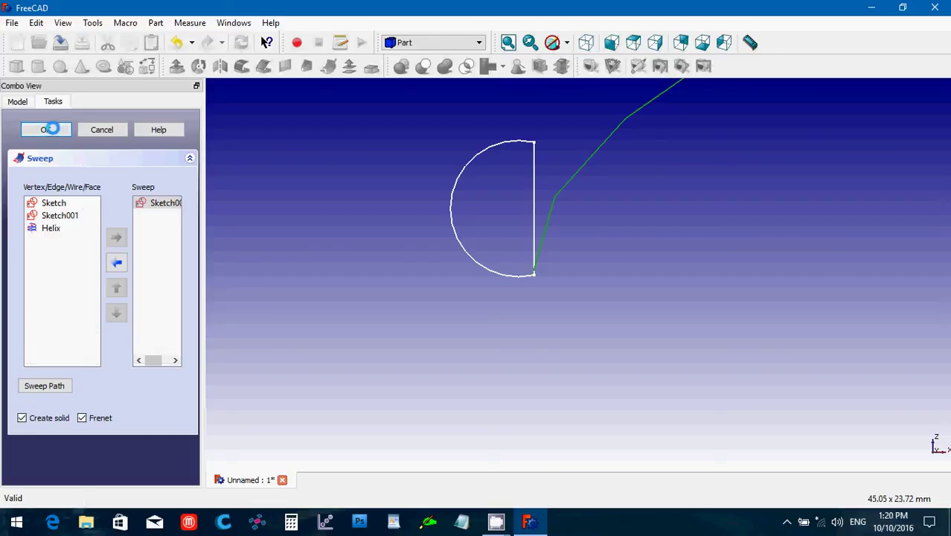
Hide the sweep's profile sketch Sketch002 and the Helix.
scroll(343, 314, down, 5)
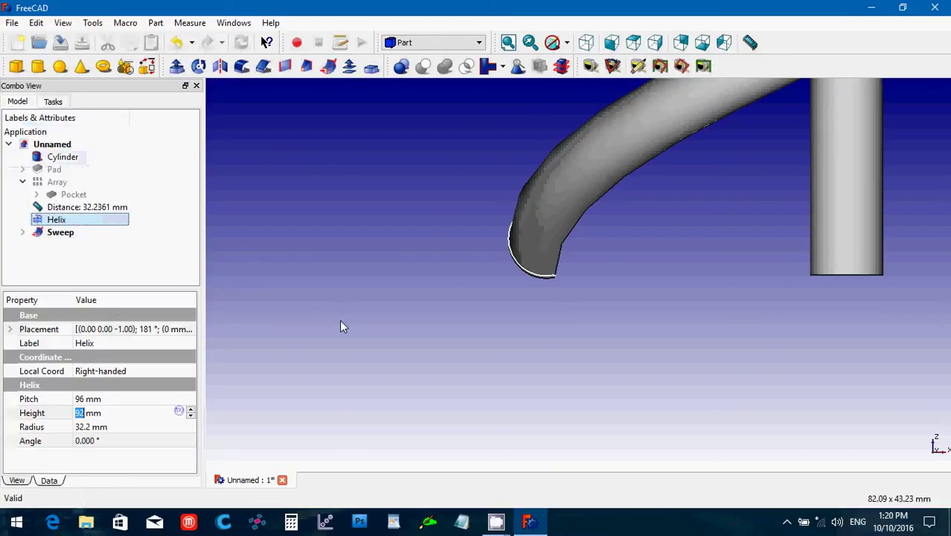
click(22, 233)
click(72, 249)
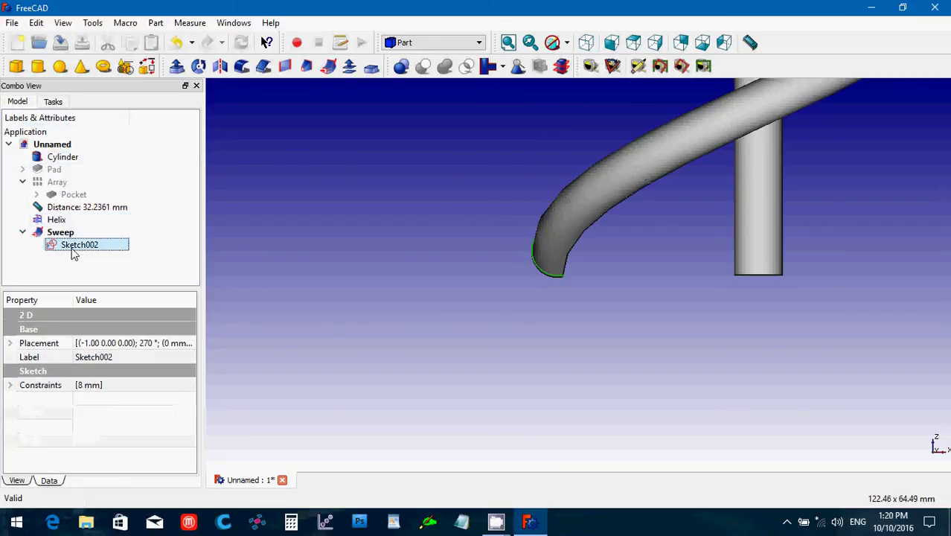
key(space)
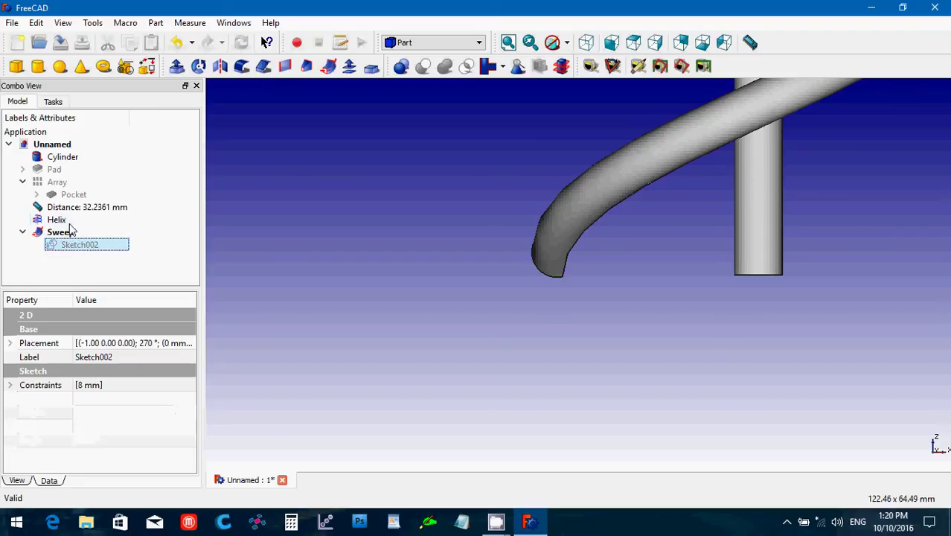
click(69, 222)
key(space)
click(176, 285)
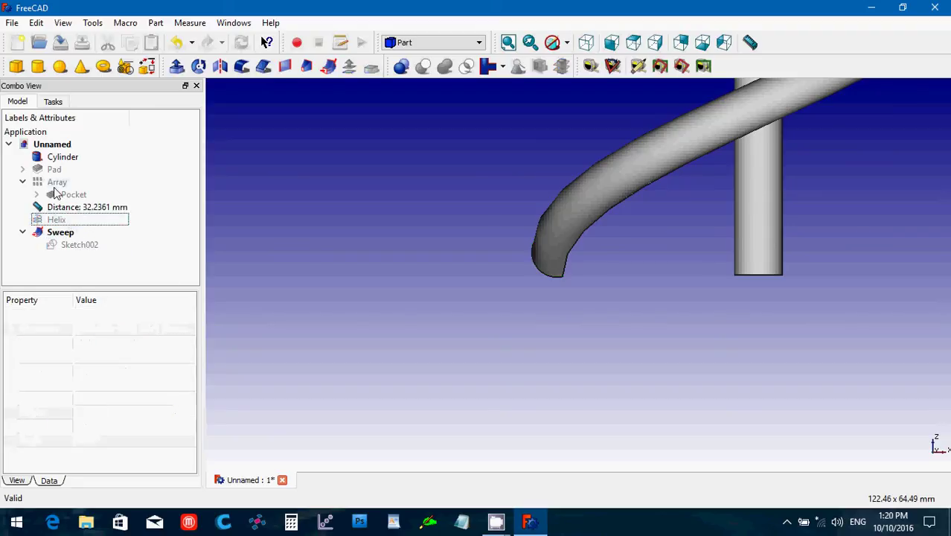
Show the polar array of steps again and fit the whole staircase in the view.
click(58, 182)
key(space)
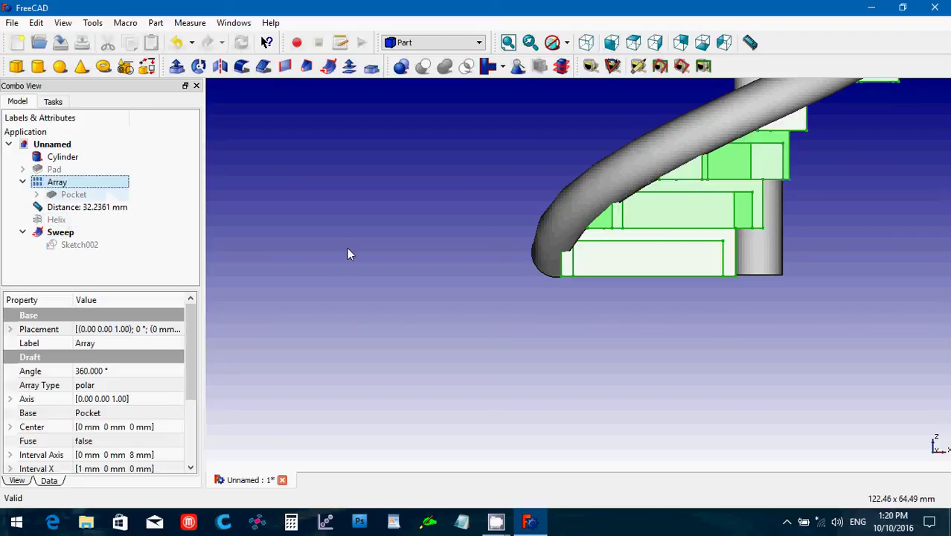
key(v)
key(f)
scroll(369, 279, up, 4)
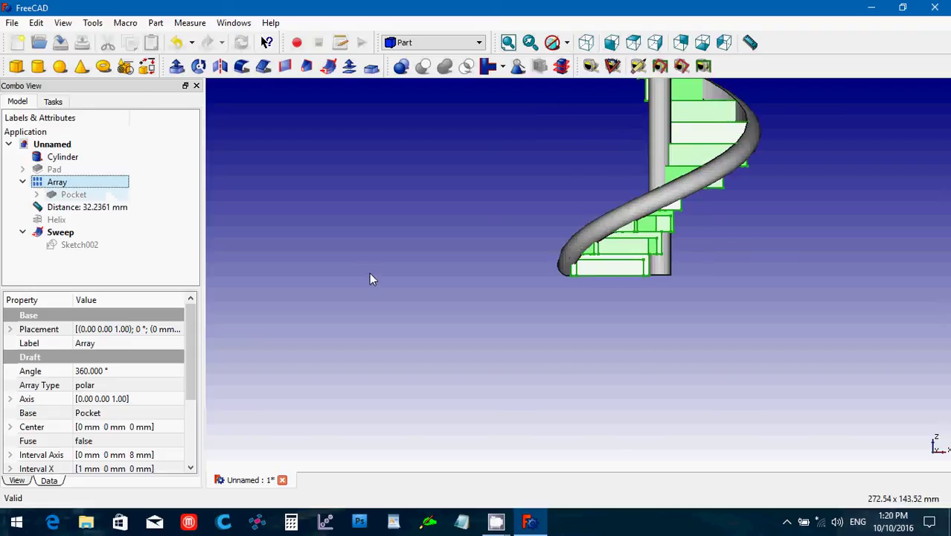
click(509, 42)
scroll(449, 237, up, 1)
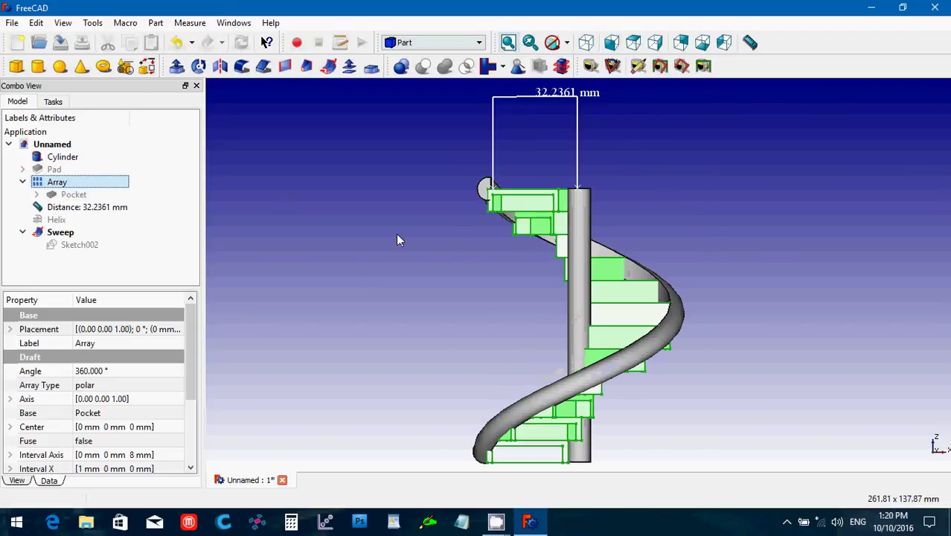
Delete the distance measurement above the staircase and inspect the finished model from several angles.
click(105, 208)
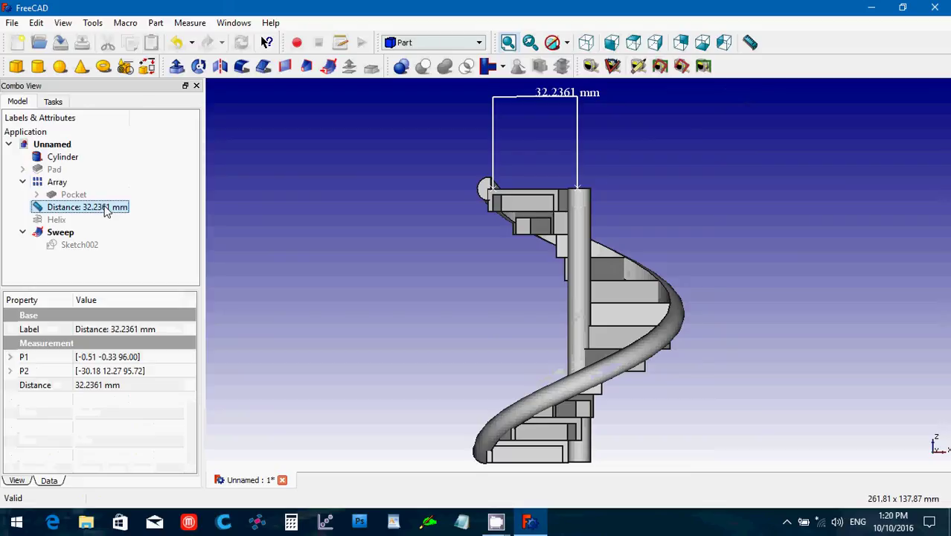
key(Delete)
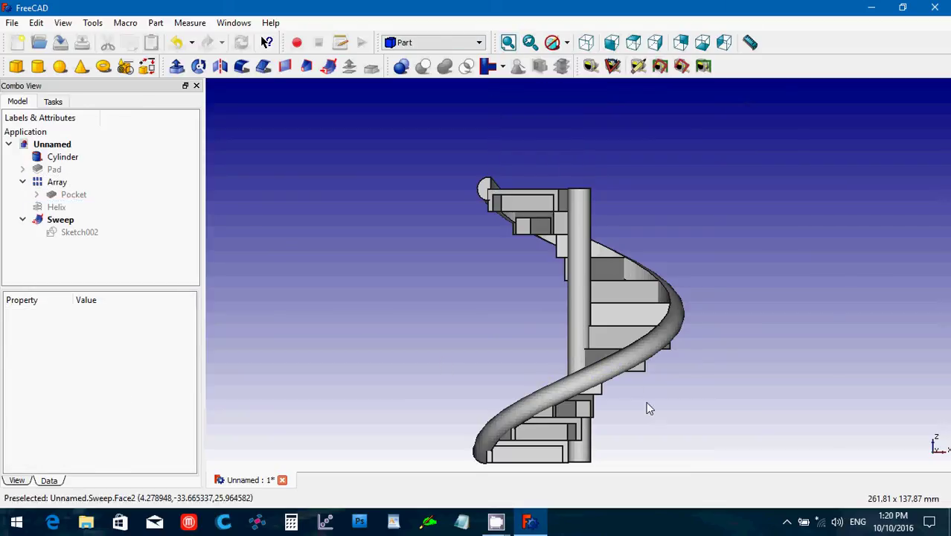
scroll(648, 407, up, 1)
middle_drag(738, 405, 574, 335)
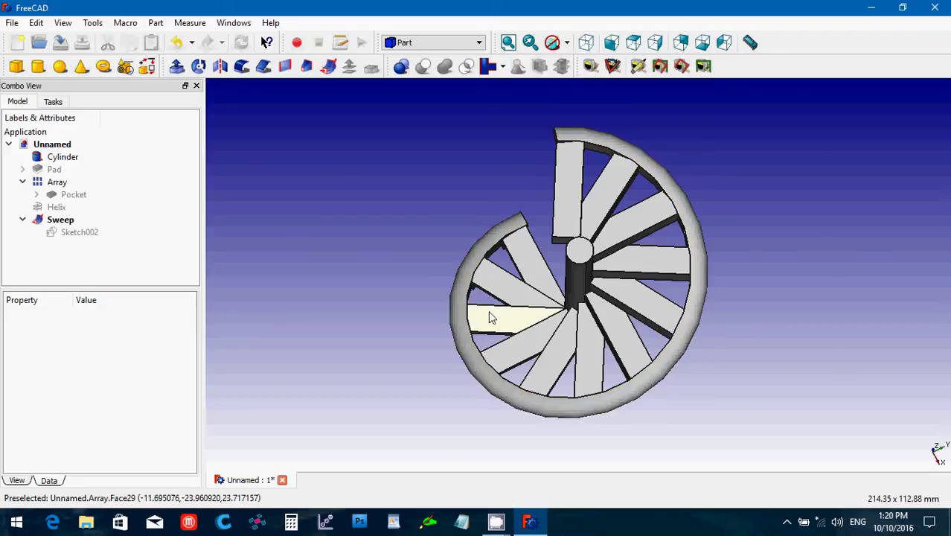
middle_drag(490, 319, 457, 326)
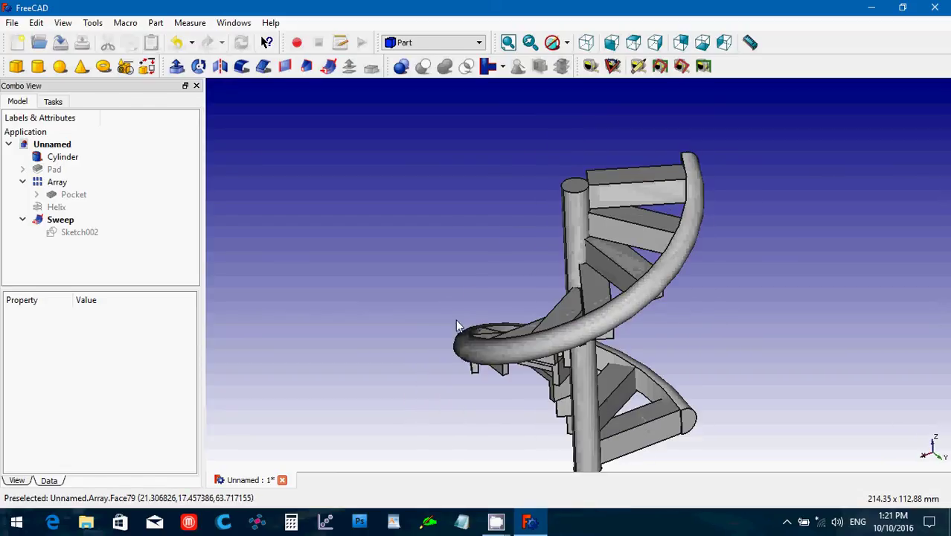
middle_drag(425, 370, 478, 297)
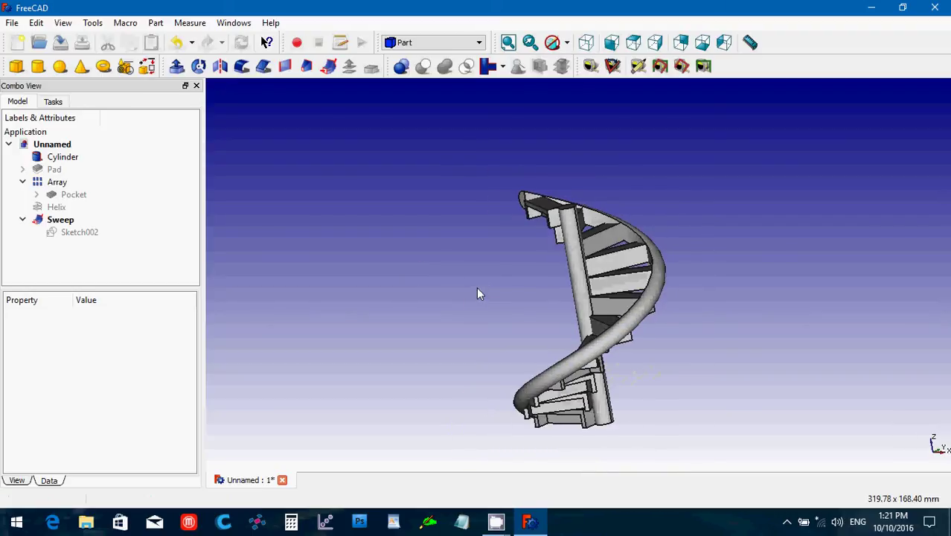